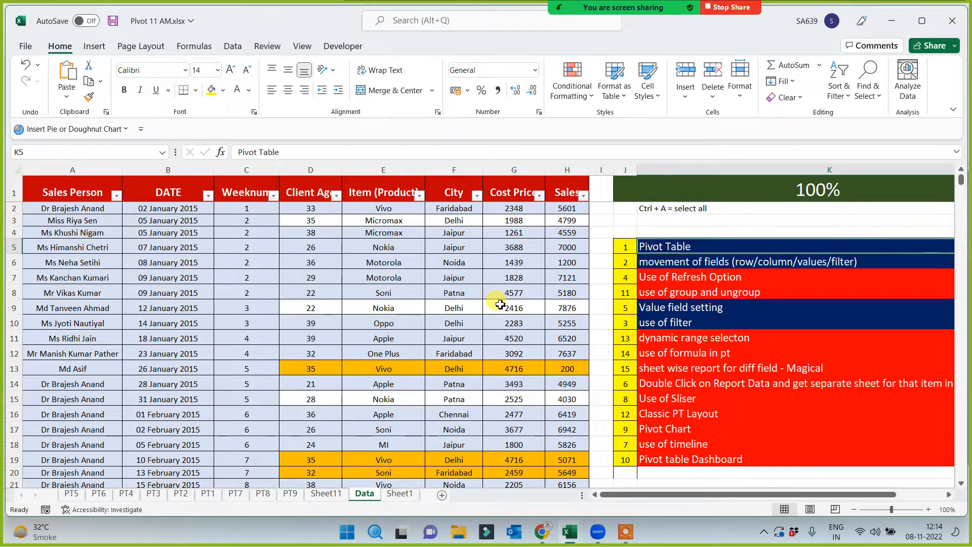
key("Down")
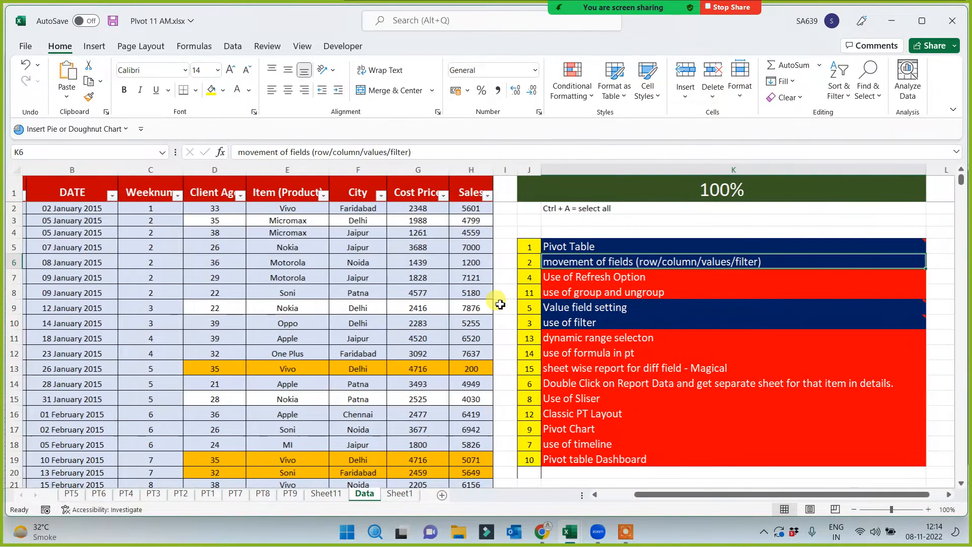
mouse_move(657, 274)
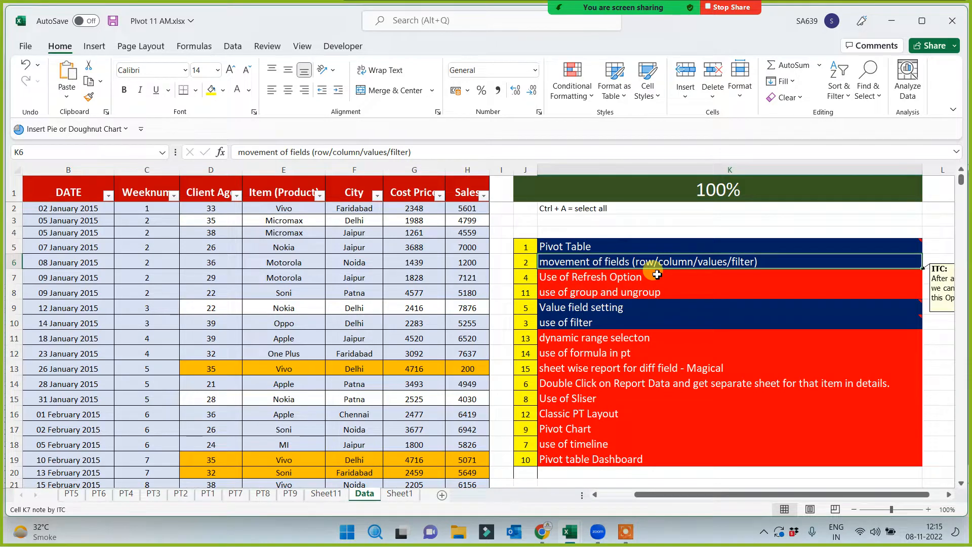
left_click(585, 313)
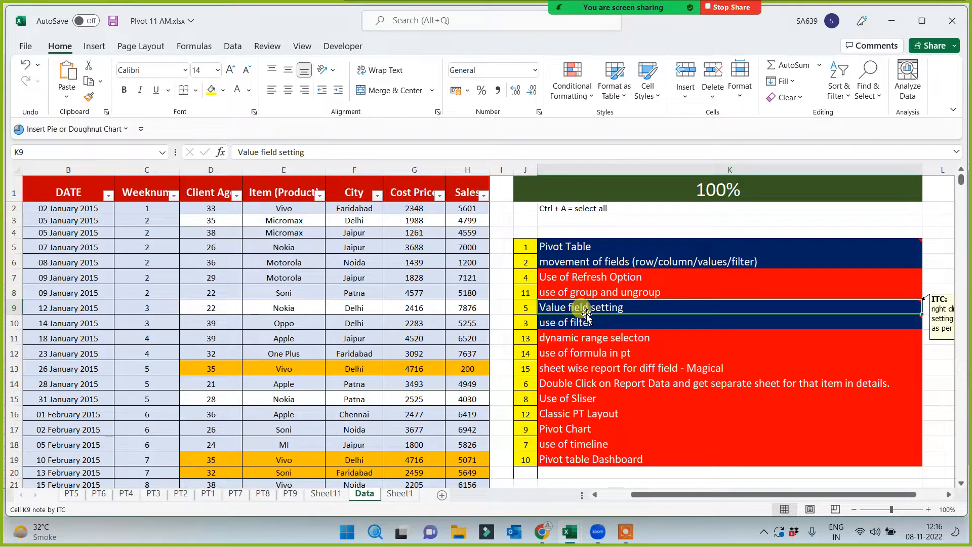
Select the entire sales data table and create a pivot table from it on a new worksheet.
left_click(310, 326)
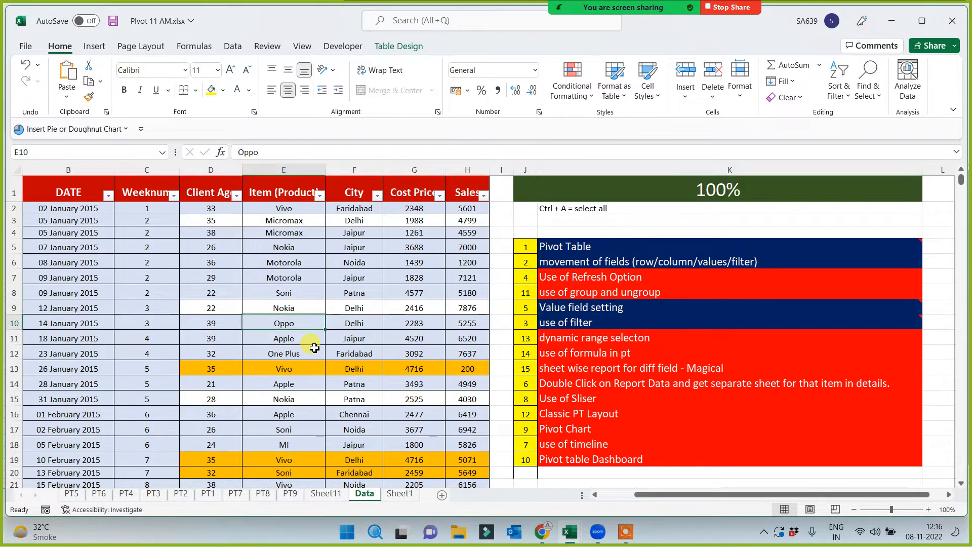
key("ctrl+a")
key("ctrl+a")
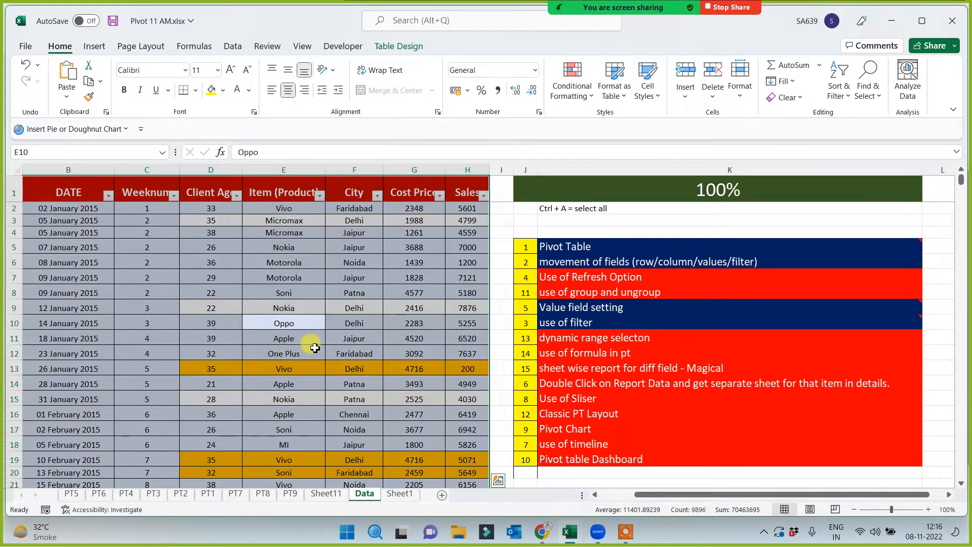
left_click(94, 47)
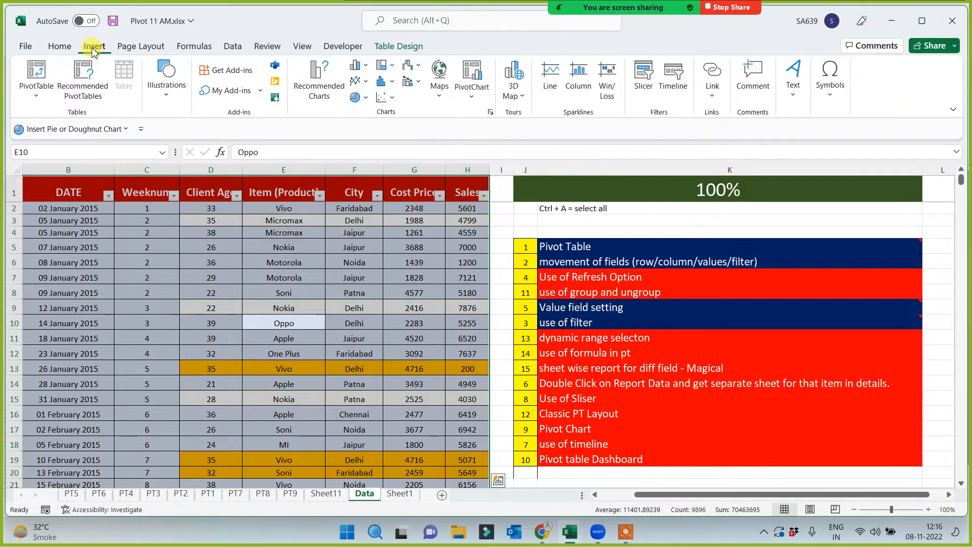
left_click(35, 75)
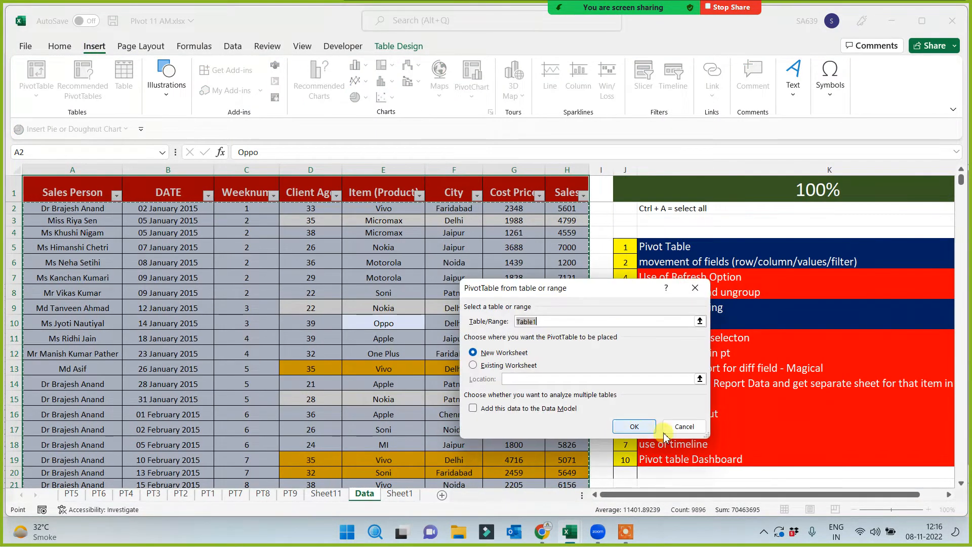
left_click(632, 427)
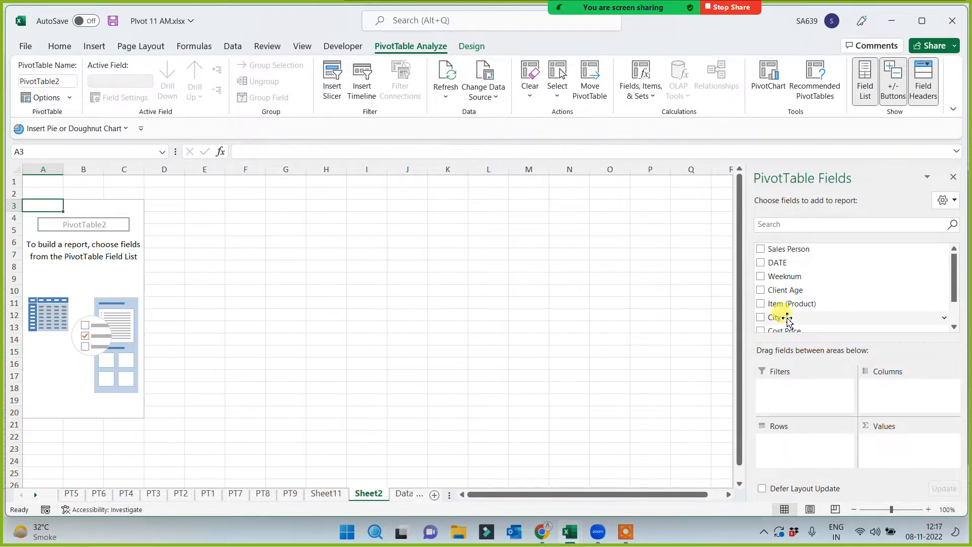
Add City to the pivot table's rows and Sales to its values to summarize sales by city.
left_click_drag(786, 317, 793, 445)
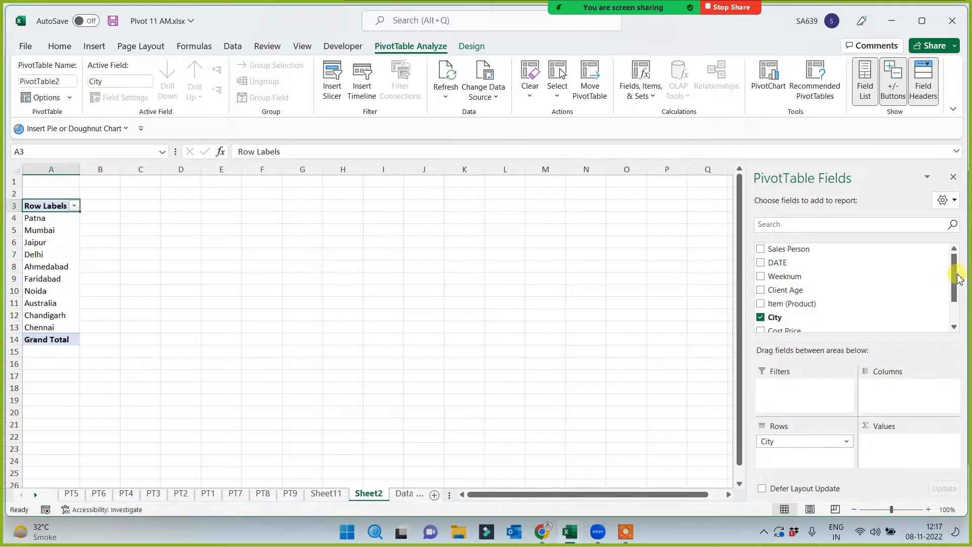
left_click_drag(953, 274, 856, 320)
left_click_drag(797, 309, 890, 446)
scroll(302, 347, "up", 4)
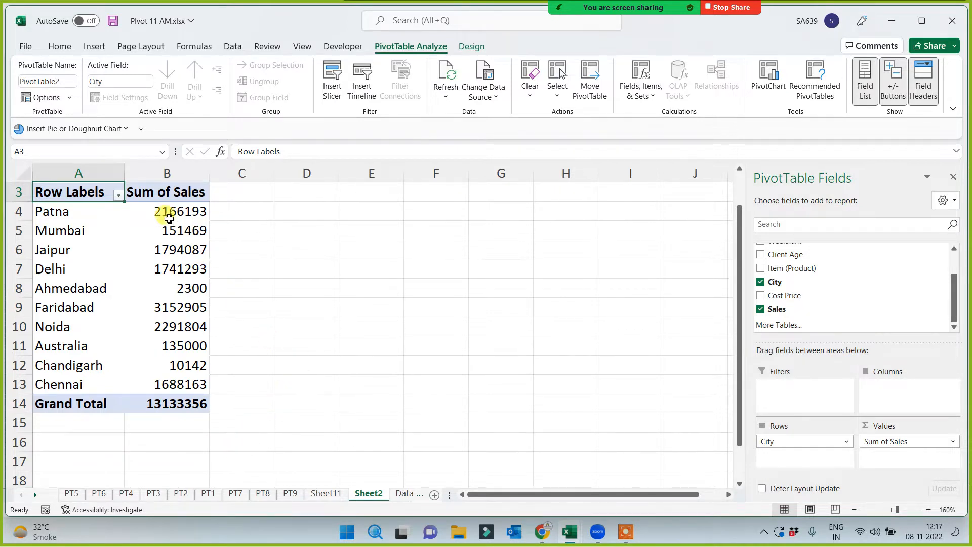
Change the Sales value in cell H7 of the Data sheet to 5121.
left_click(405, 493)
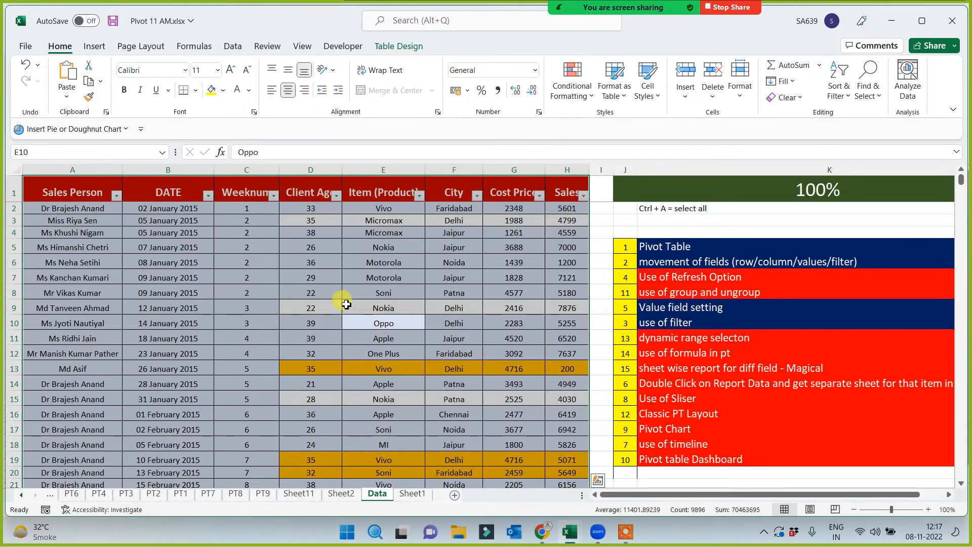
left_click(511, 296)
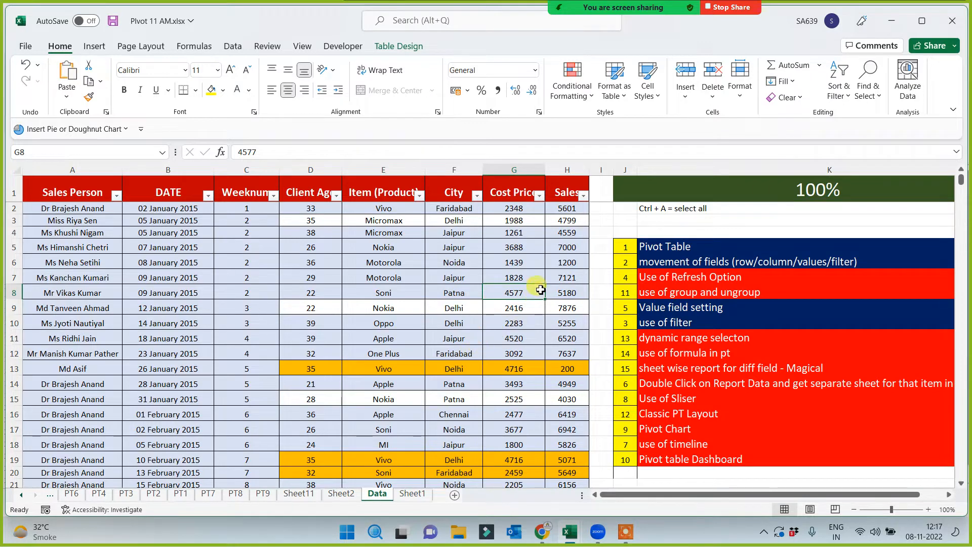
left_click(521, 278)
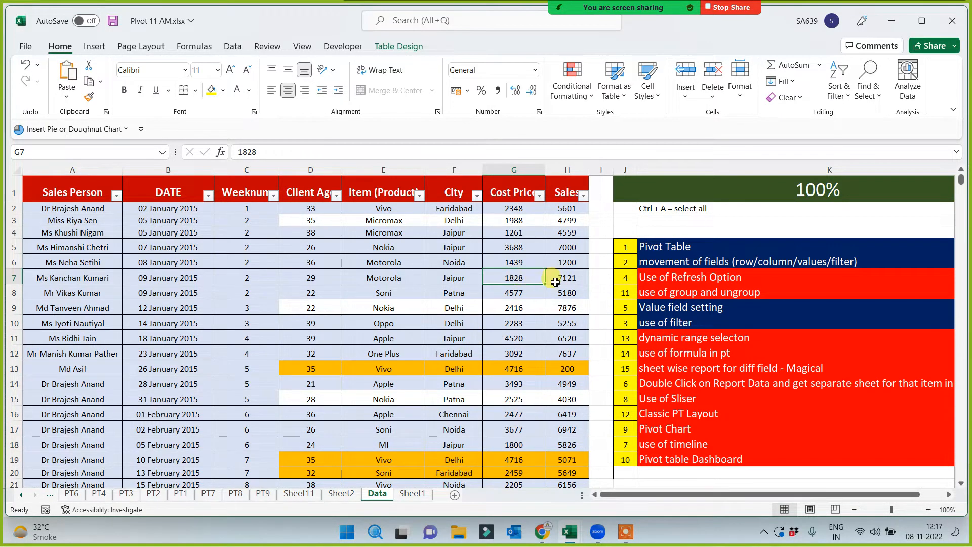
left_click(561, 277)
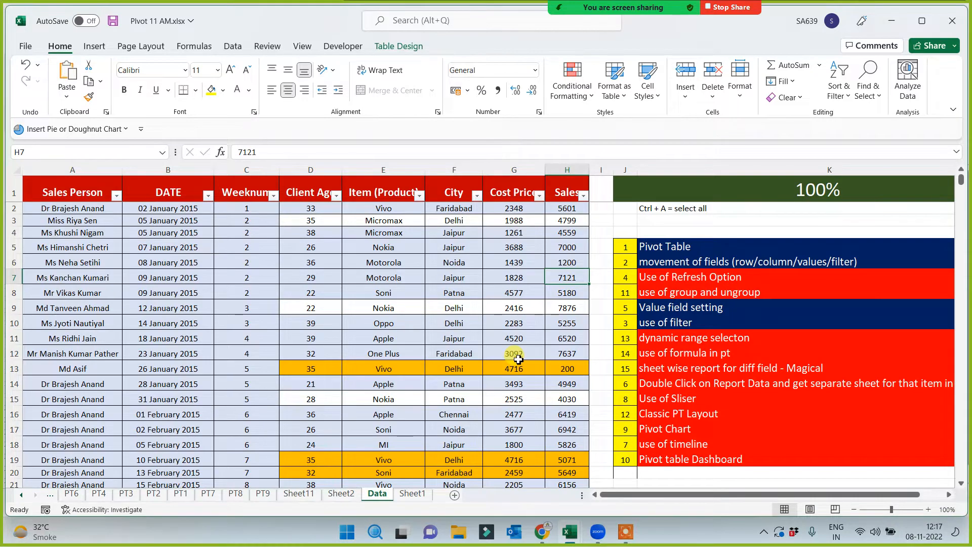
type("51")
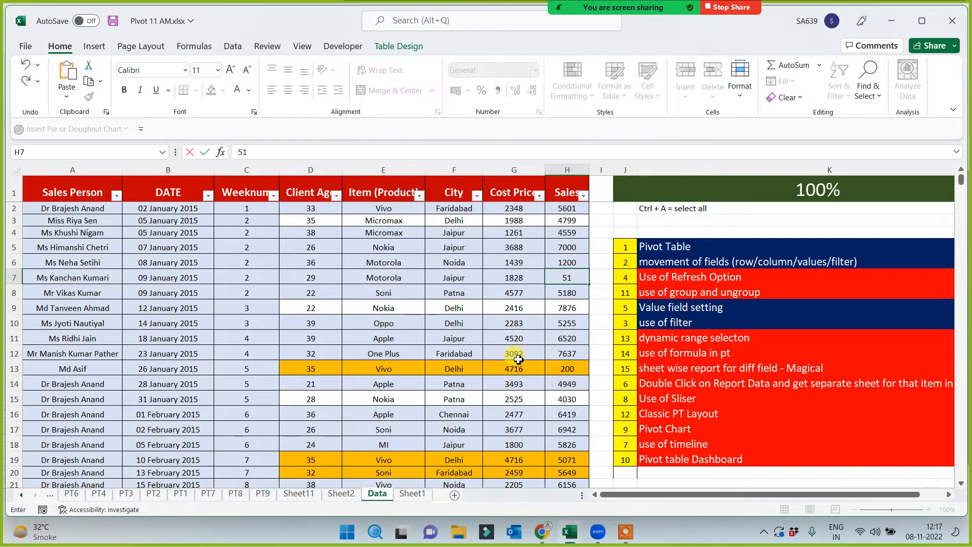
type("21")
left_click(447, 362)
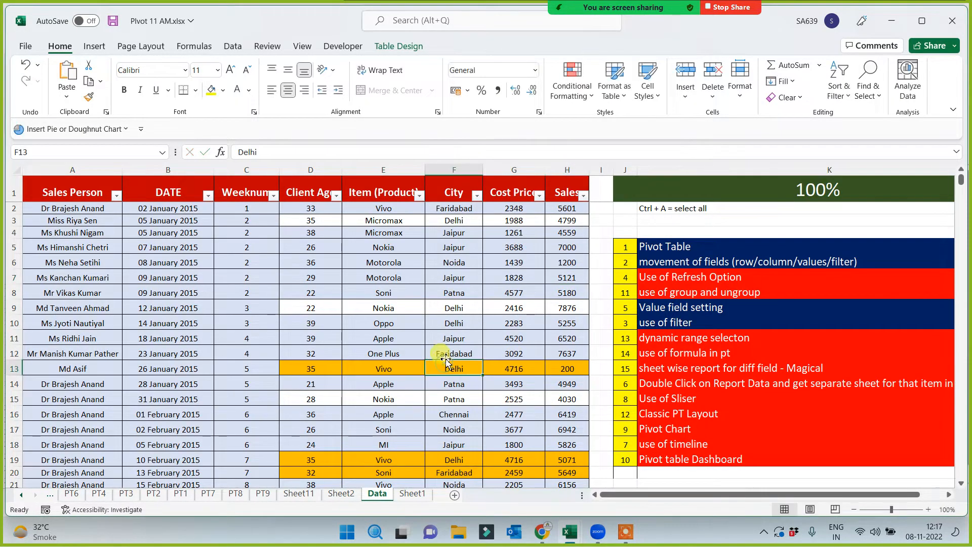
Set the Sales value in cell H5, the Nokia sale in Jaipur, to 6500.
left_click(473, 247)
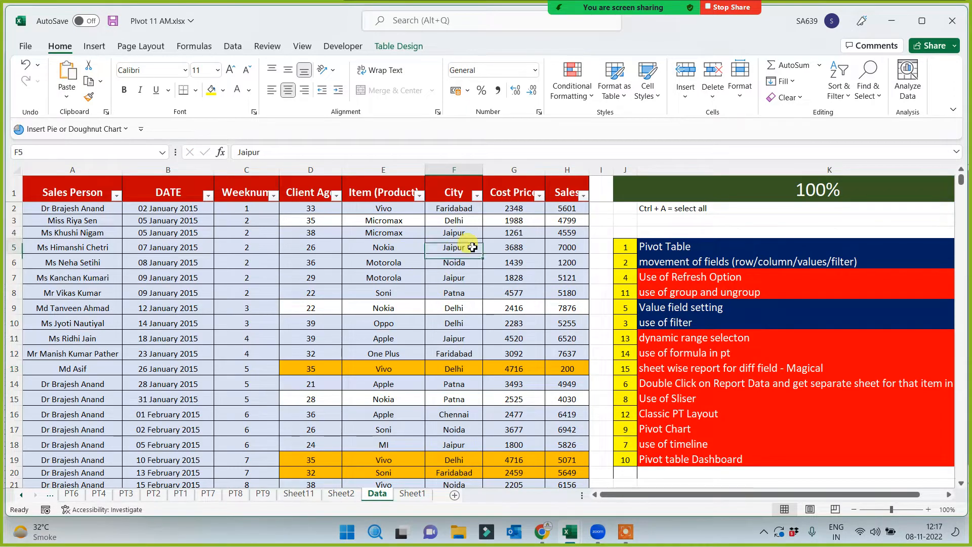
left_click(510, 248)
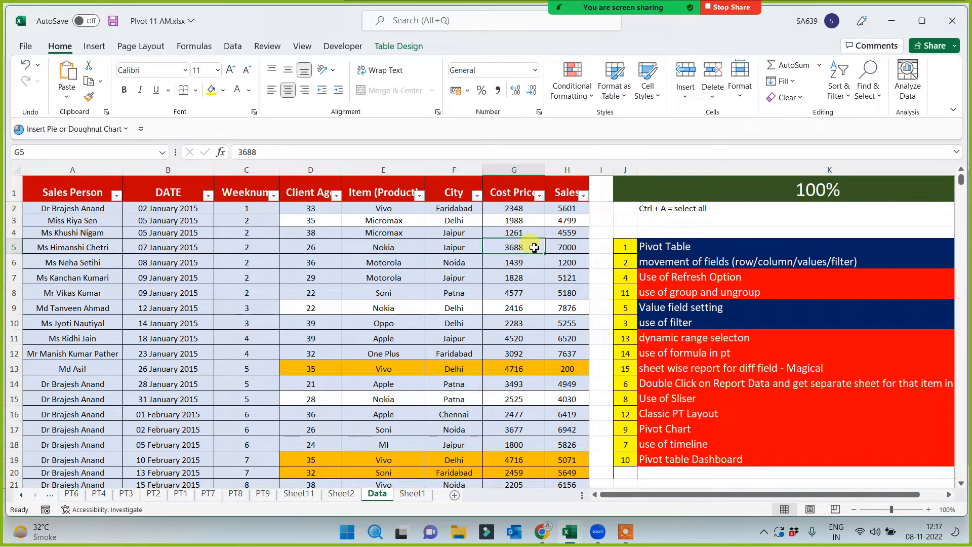
left_click(562, 248)
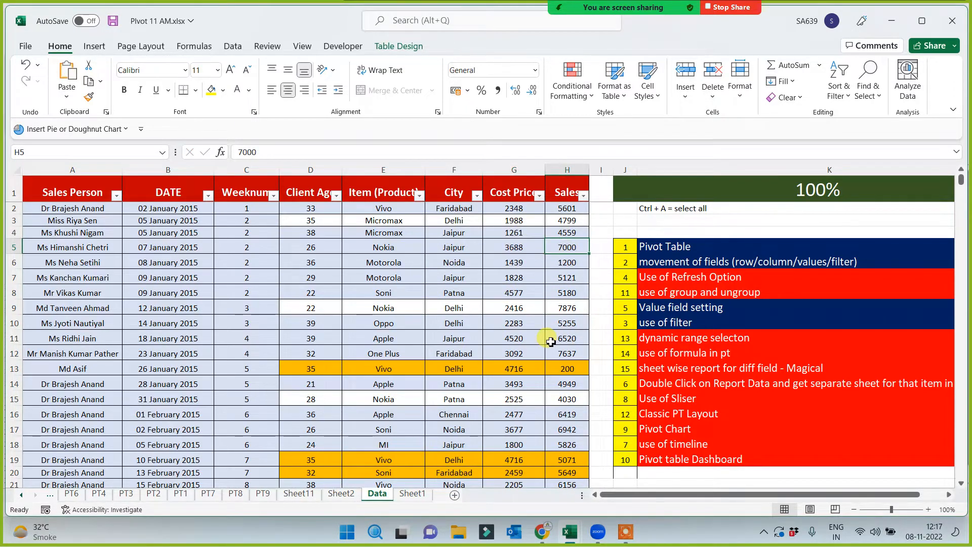
type("6500")
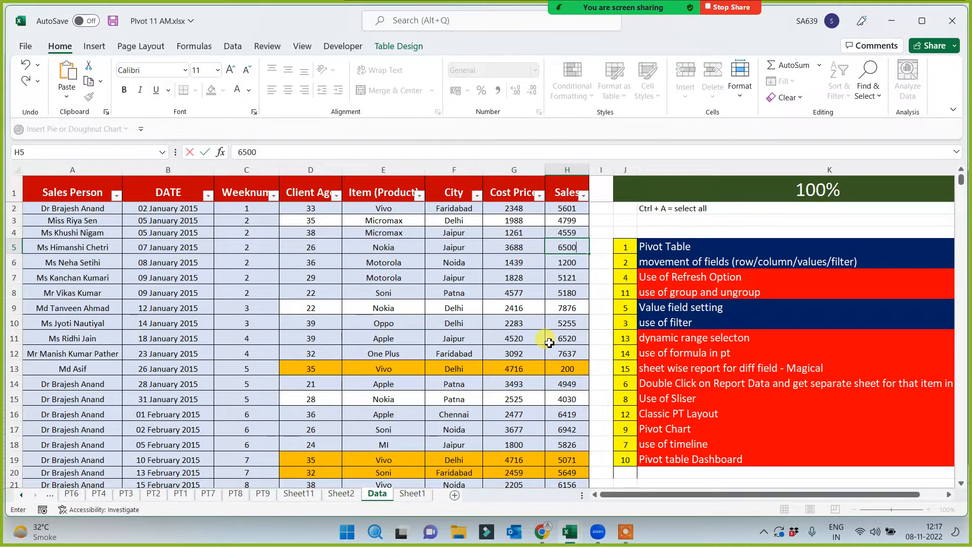
left_click(534, 400)
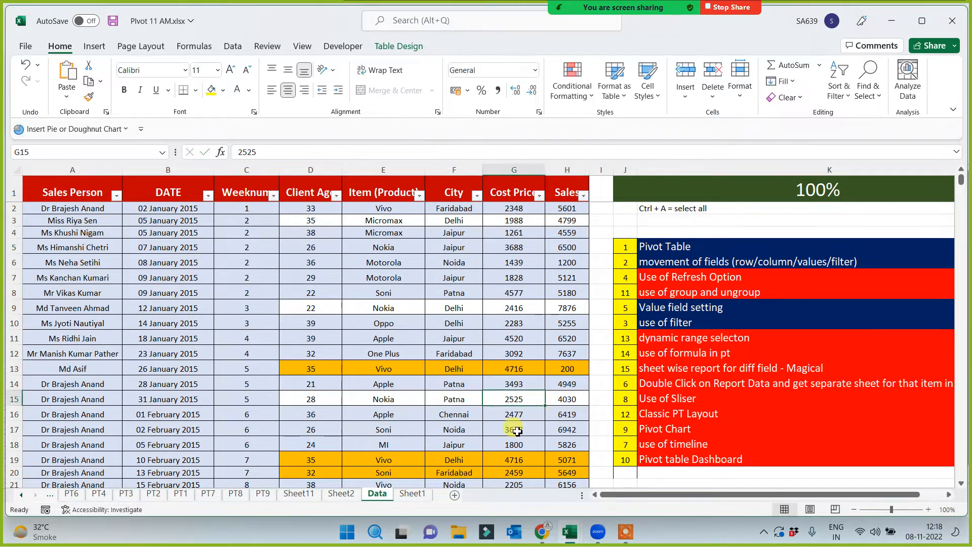
Set the Sales value in cell H16, the Apple sale in Chennai, to 3455.
left_click(518, 417)
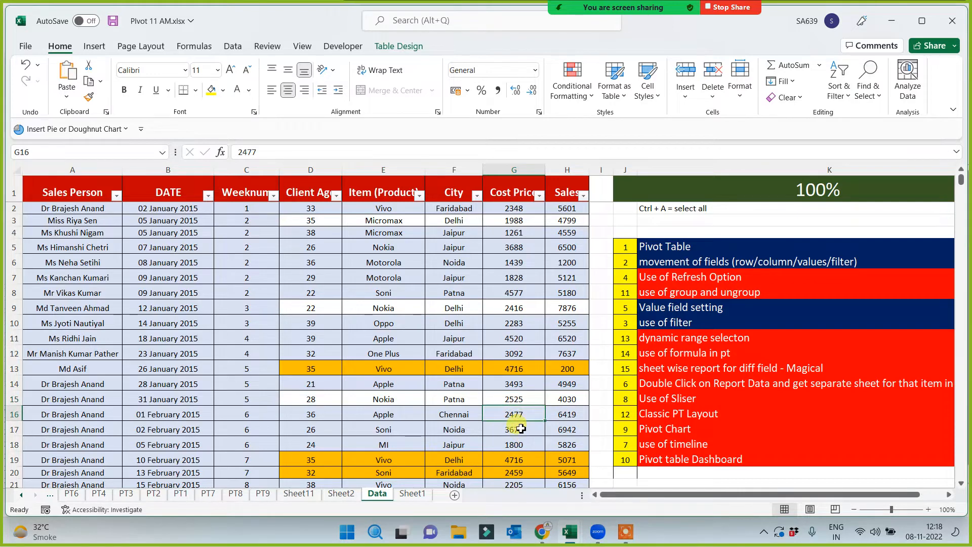
left_click(567, 418)
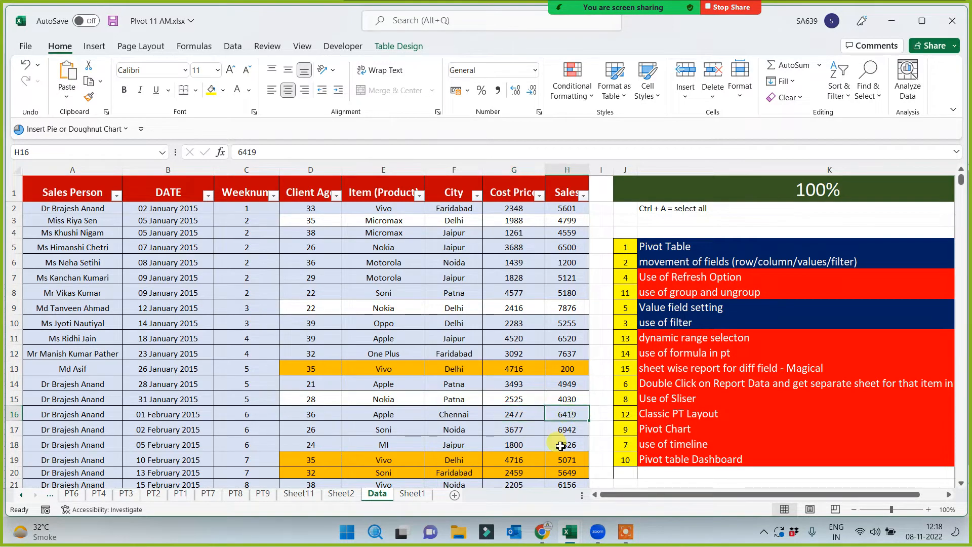
type("3455")
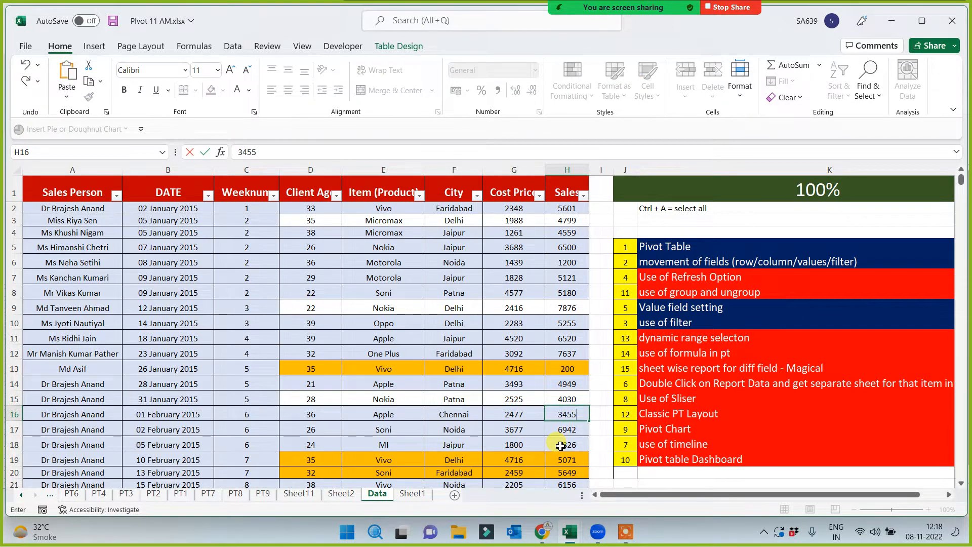
key("Return")
Review the edited Sales cells and check the city totals in the pivot table on Sheet2.
left_click(568, 276)
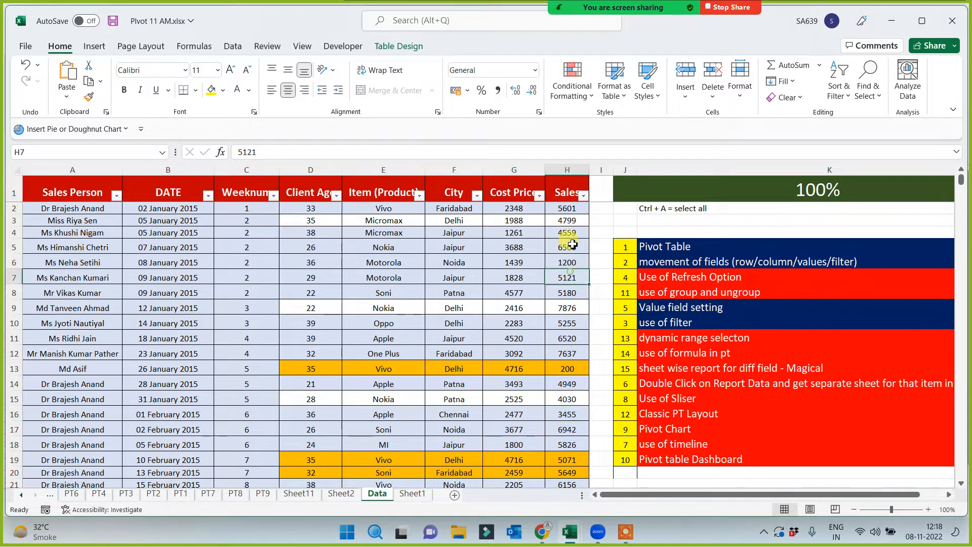
left_click(568, 233)
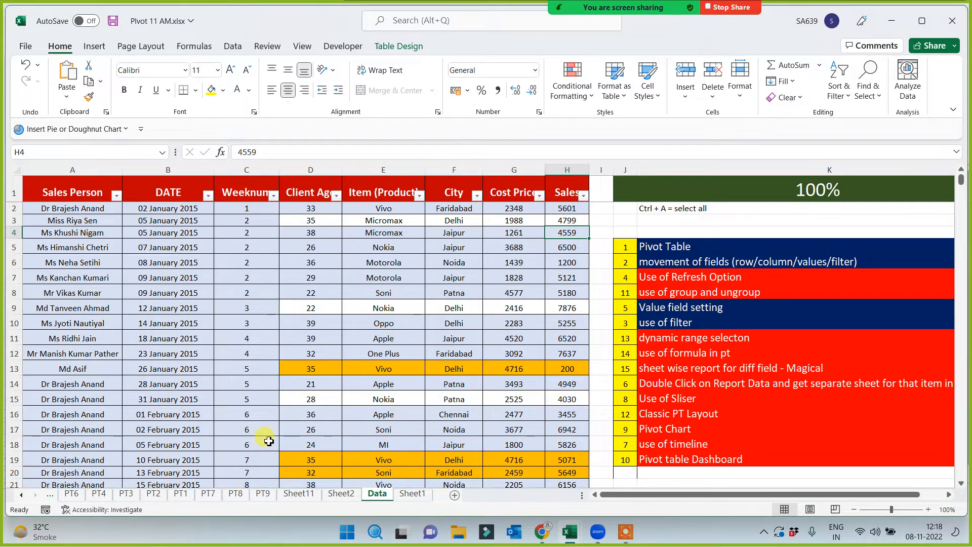
left_click(340, 494)
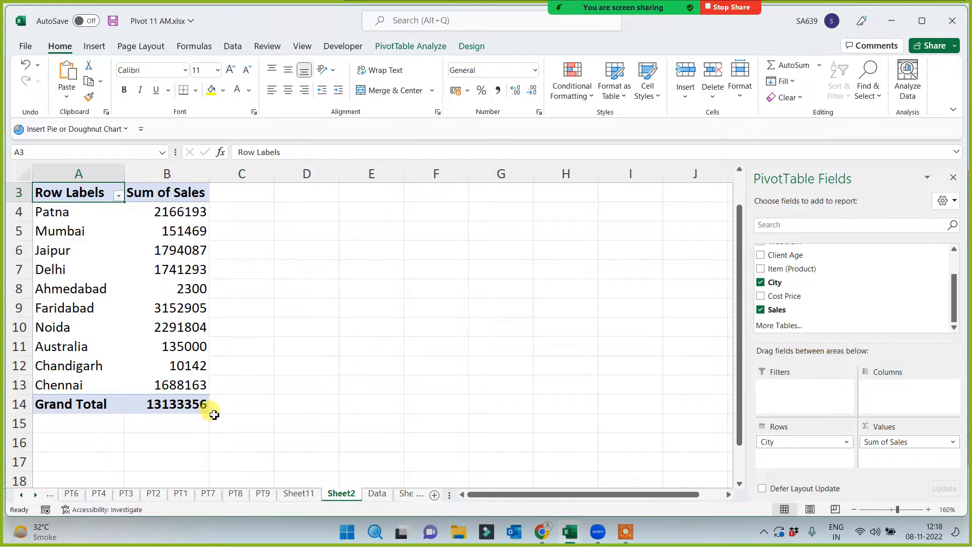
Set the Sales value in cell H6 of the Data sheet to 1452 and return to the pivot table on Sheet2.
left_click(378, 494)
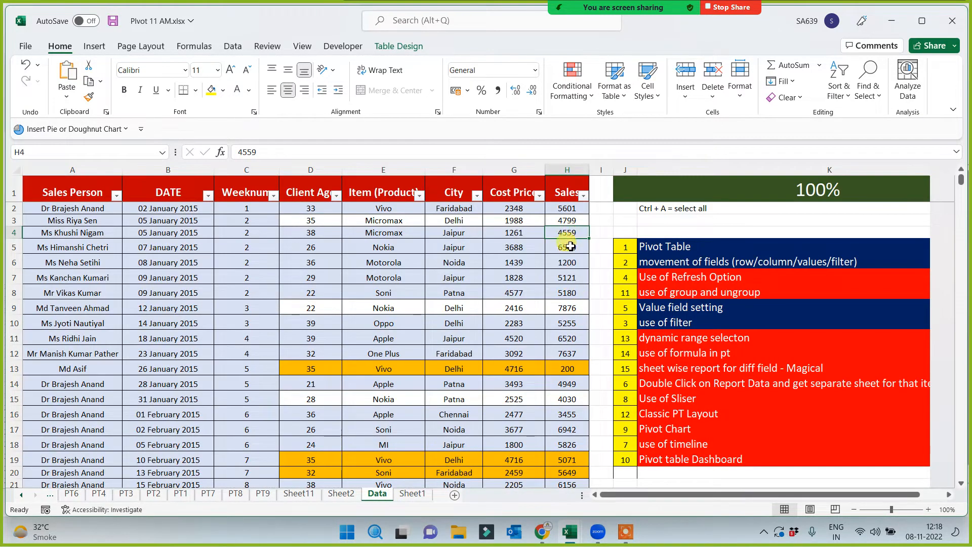
left_click(566, 262)
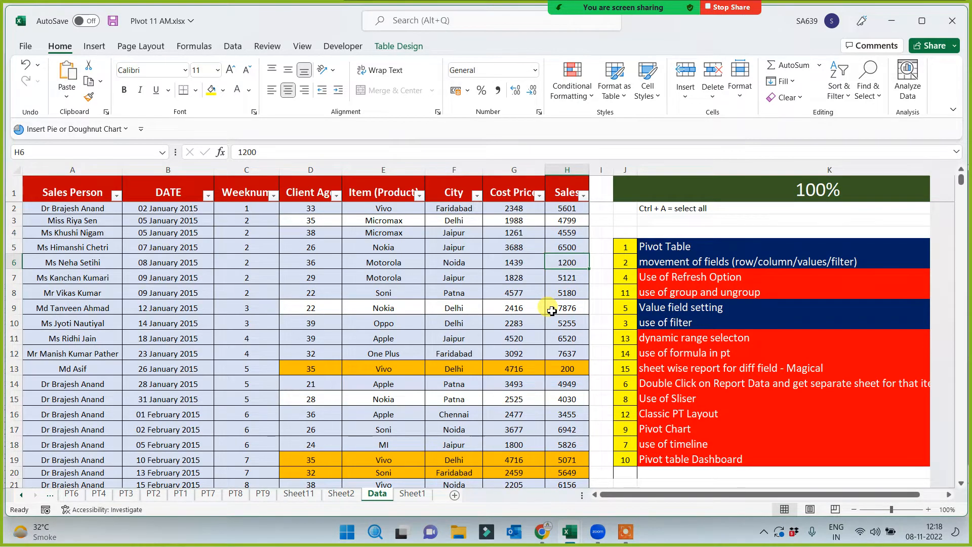
type("14520")
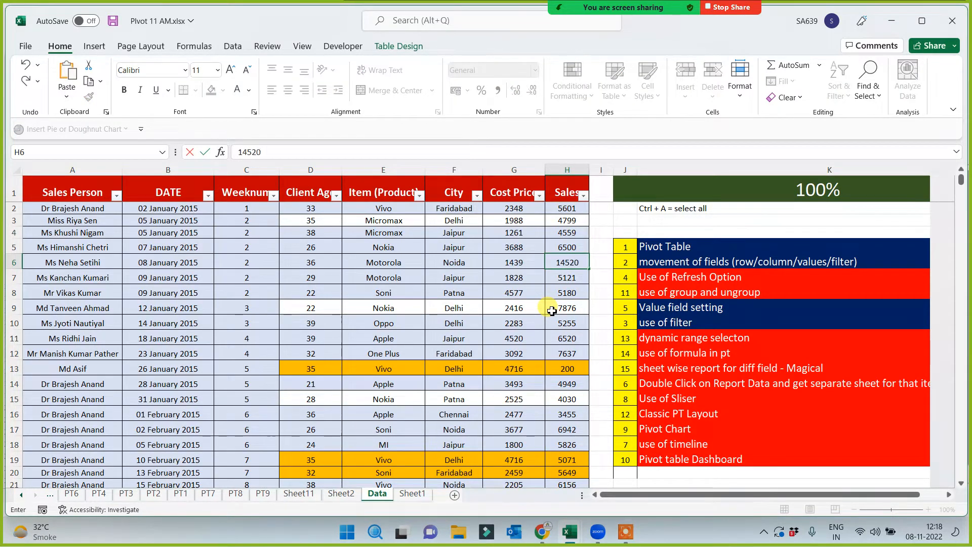
key("BackSpace")
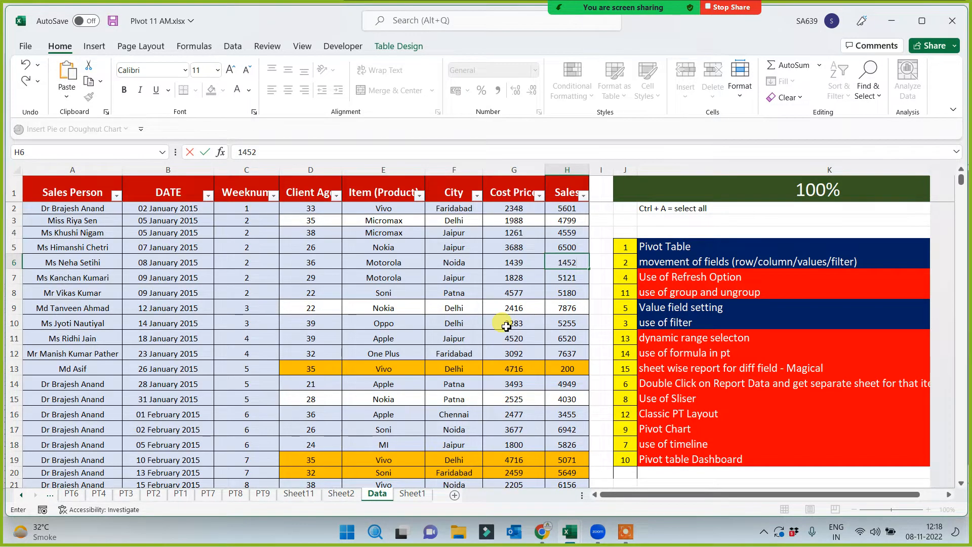
left_click(342, 494)
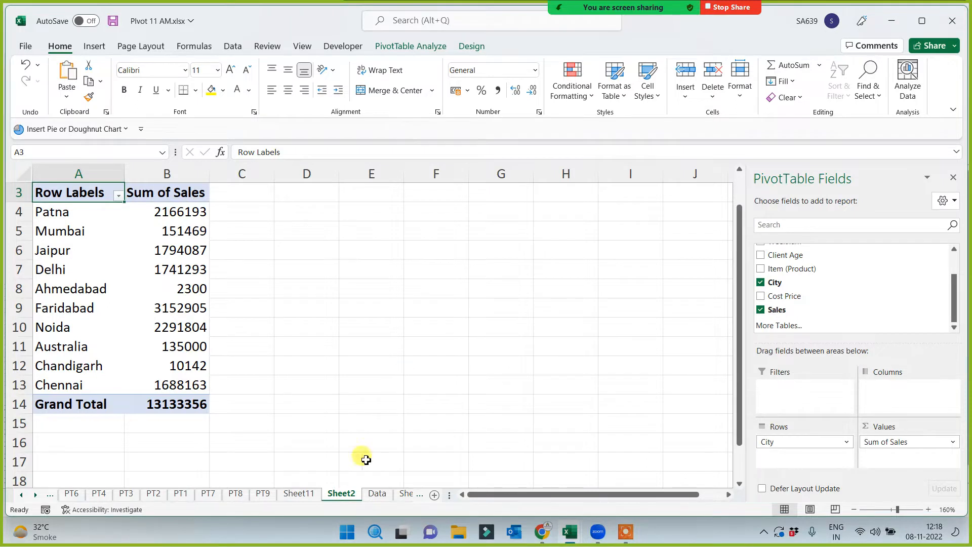
Refresh the pivot table on Sheet2 to load the edited Sales data, and check its Grand Total.
left_click(345, 490)
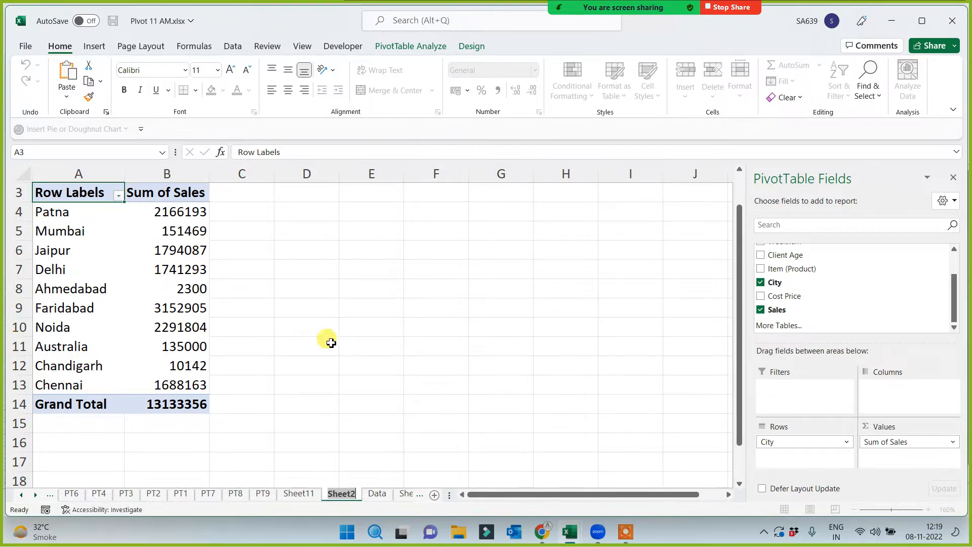
left_click(92, 230)
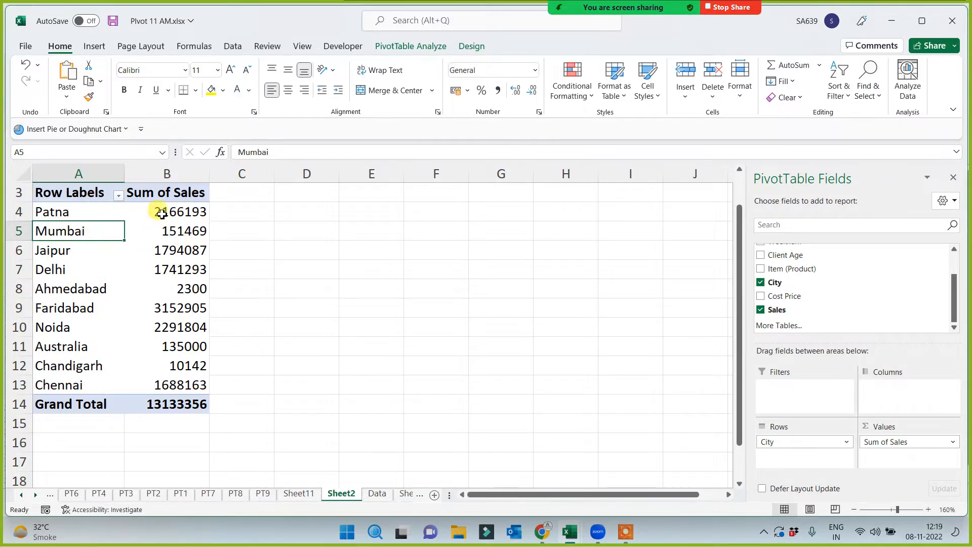
left_click(181, 237)
right_click(181, 238)
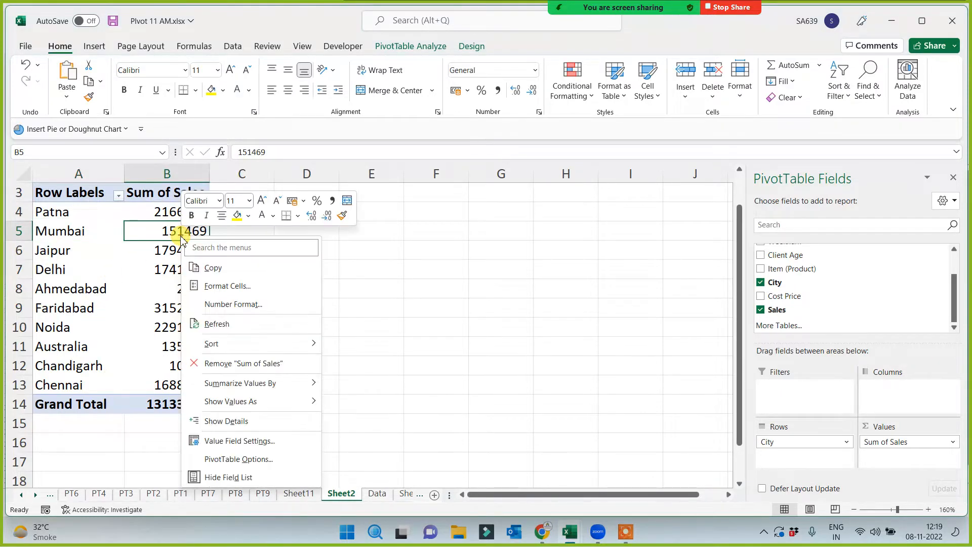
left_click(238, 325)
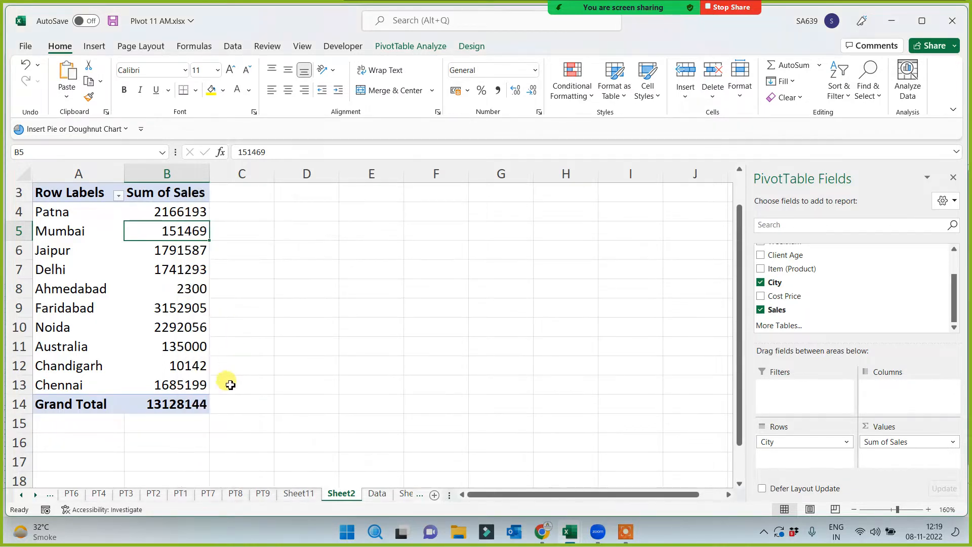
left_click(152, 404)
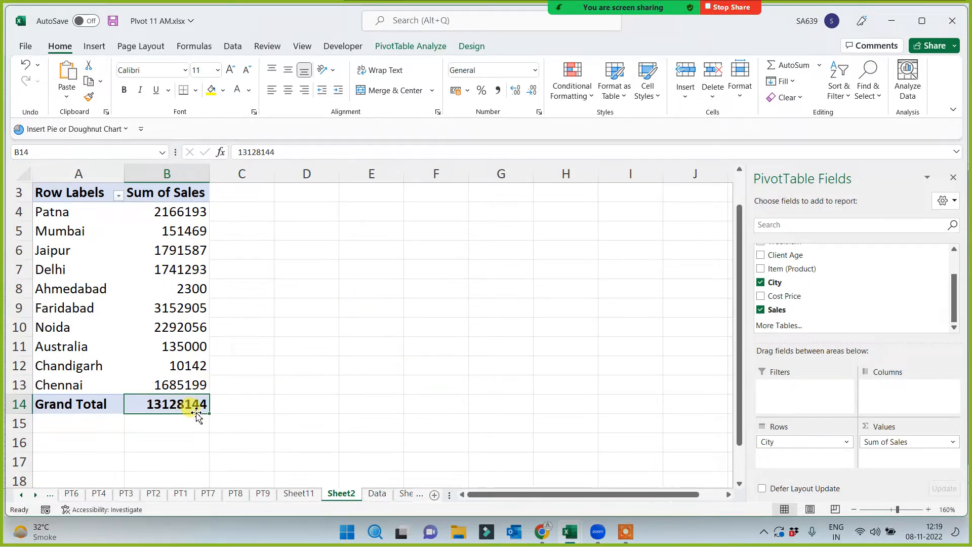
Set the Sales value in cell H3 of the Data sheet, the Micromax sale in Delhi, to 4444.
left_click(378, 494)
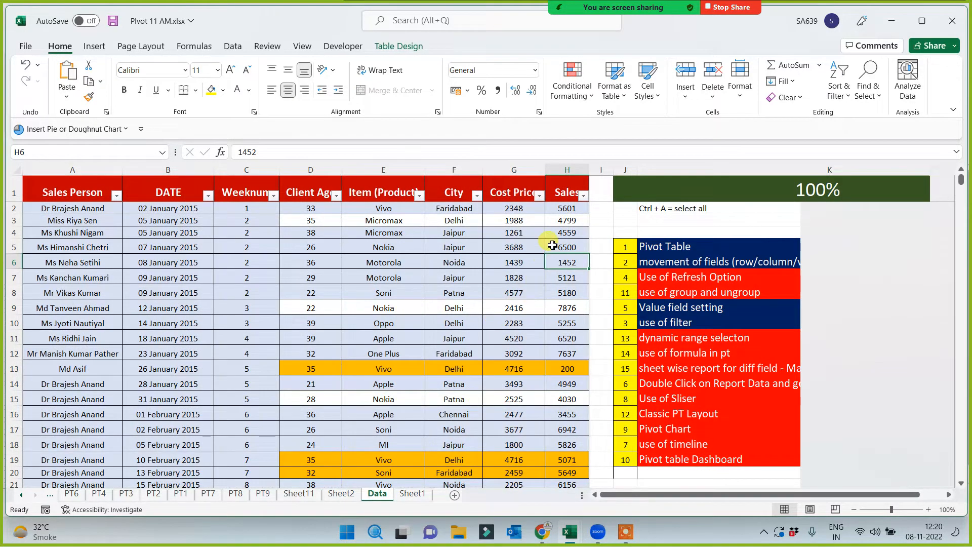
left_click(565, 222)
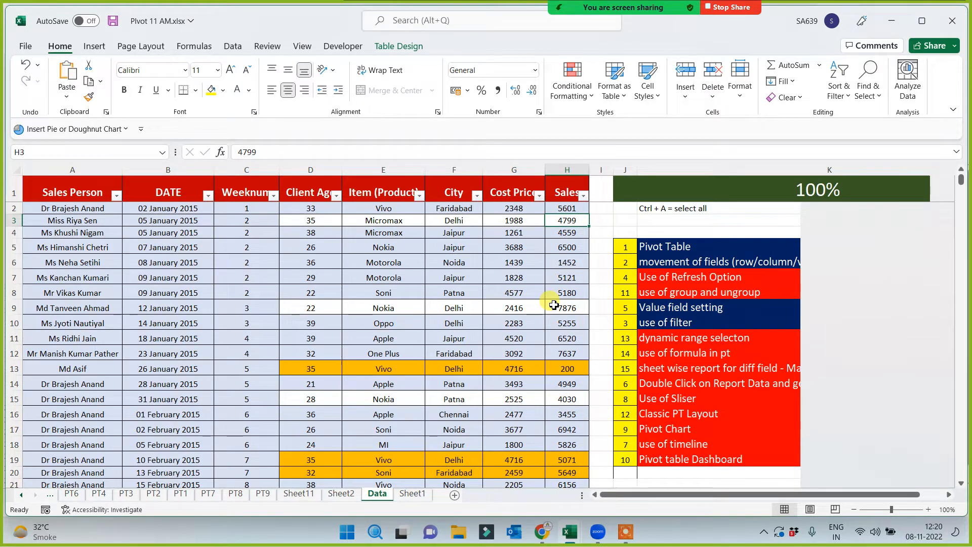
type("4444")
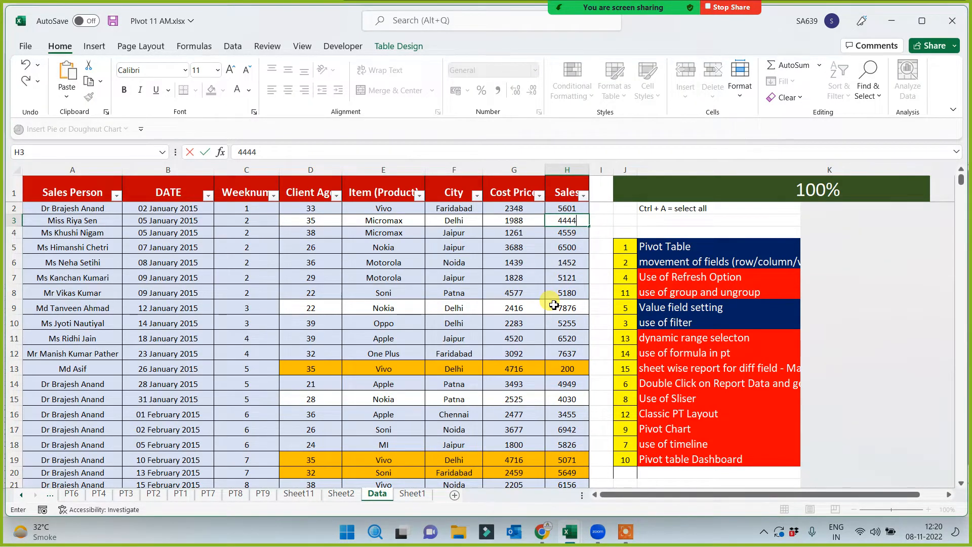
left_click(554, 305)
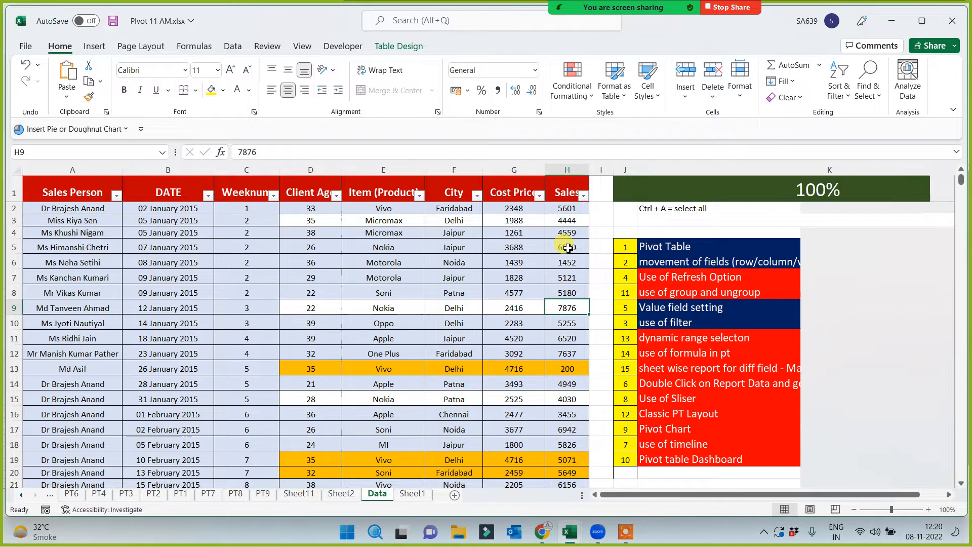
left_click(573, 223)
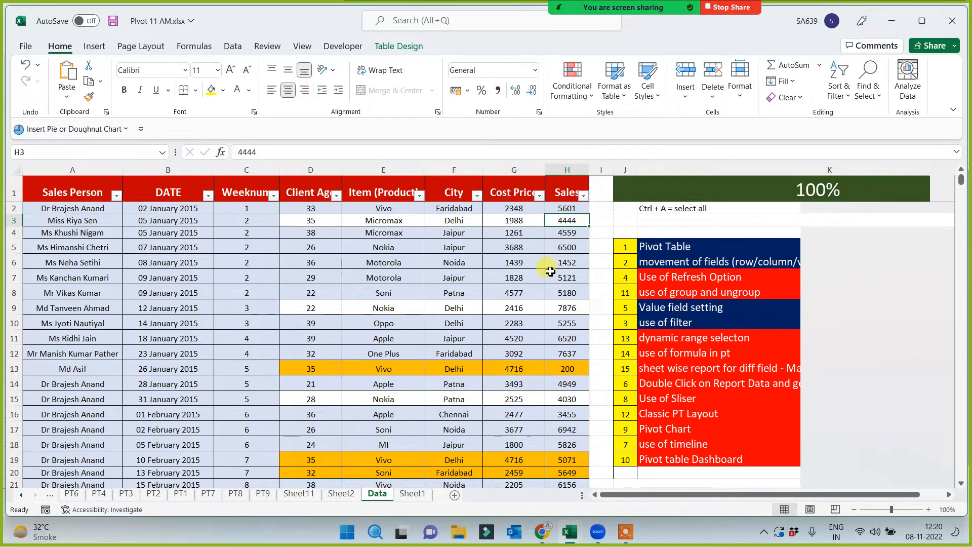
Return to Sheet2 and refresh the pivot table to include the changed Delhi sale.
left_click(342, 495)
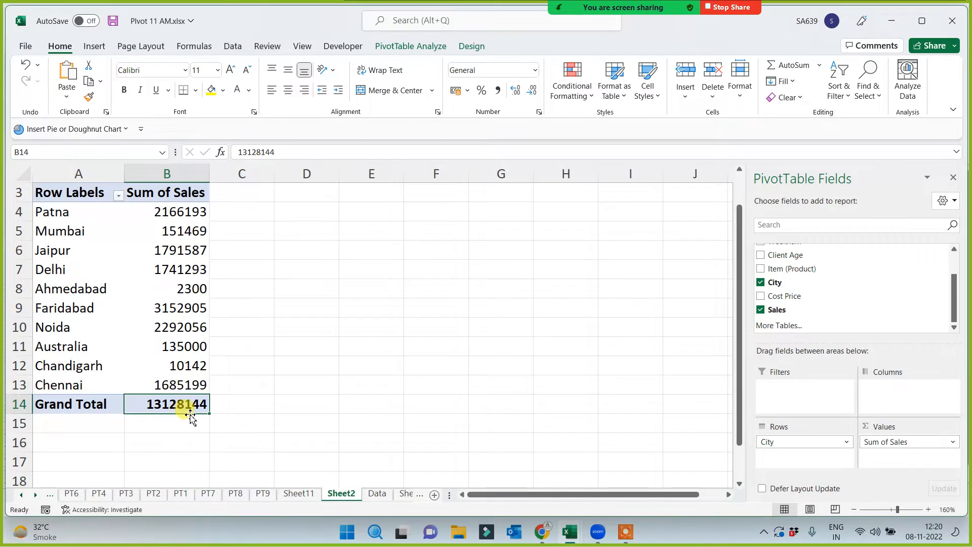
right_click(105, 232)
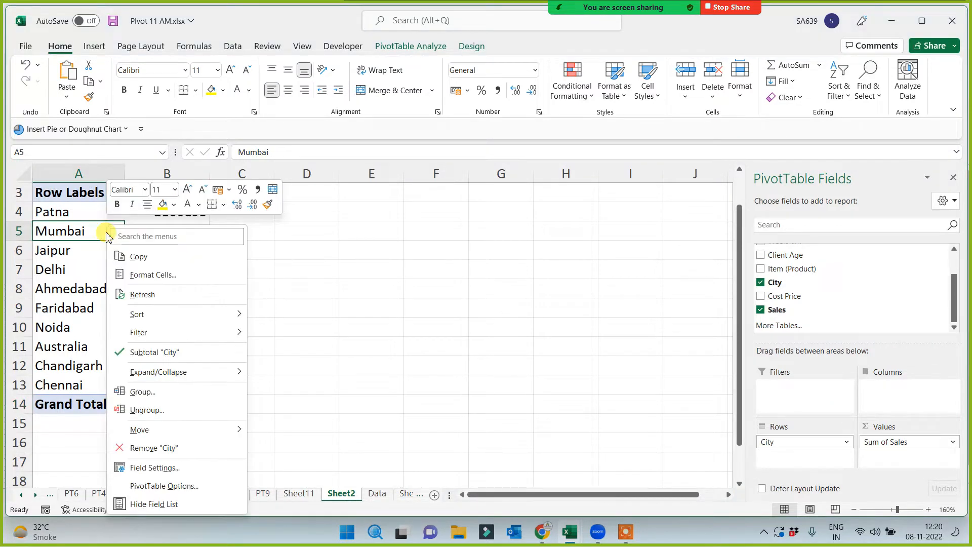
left_click(137, 296)
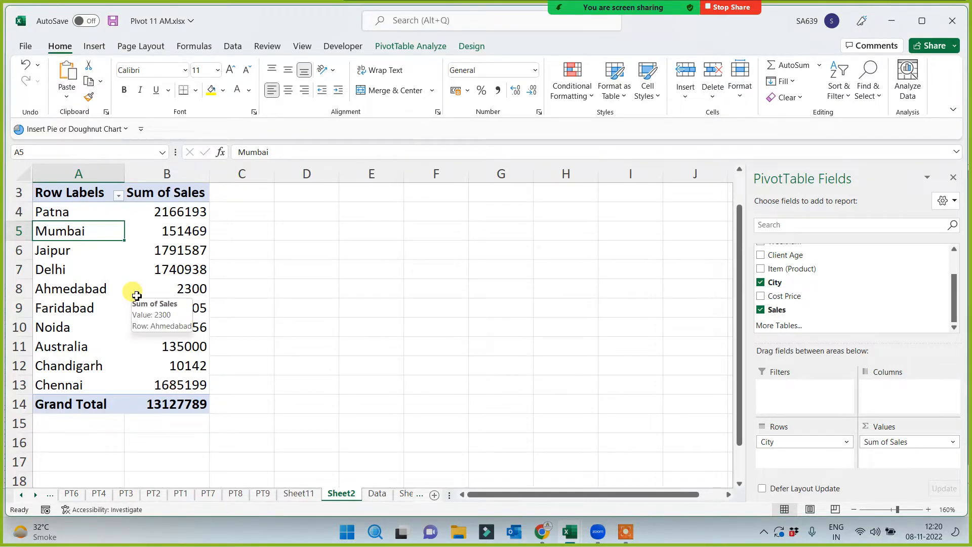
Copy the format of the "Pivot Table" topic in K5 of the Data sheet onto "Use of Refresh Option" in K7.
left_click(377, 494)
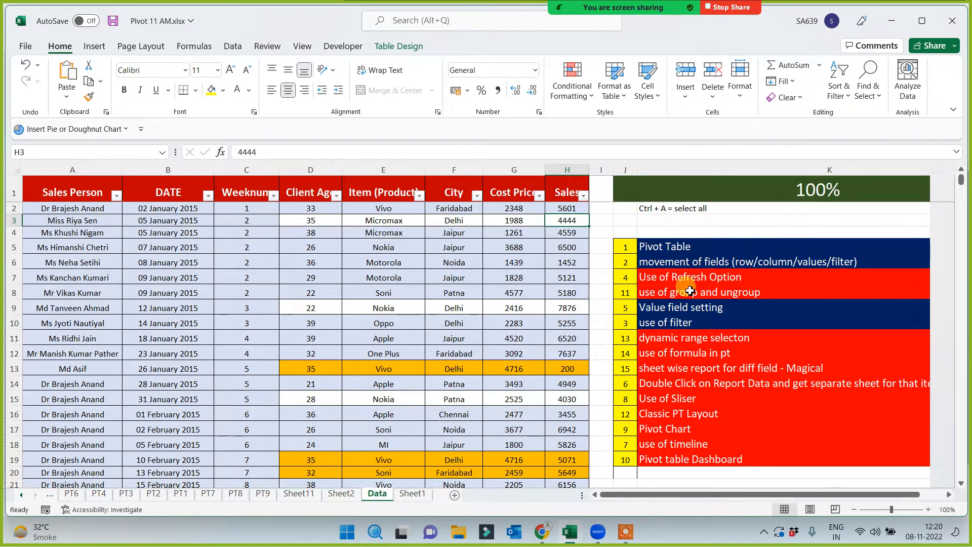
left_click(678, 279)
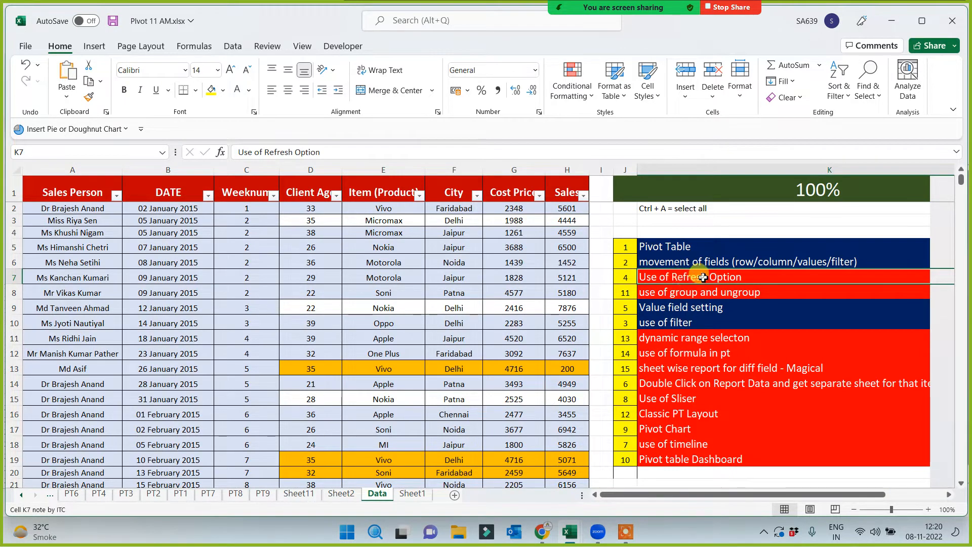
left_click(745, 353)
left_click(726, 279)
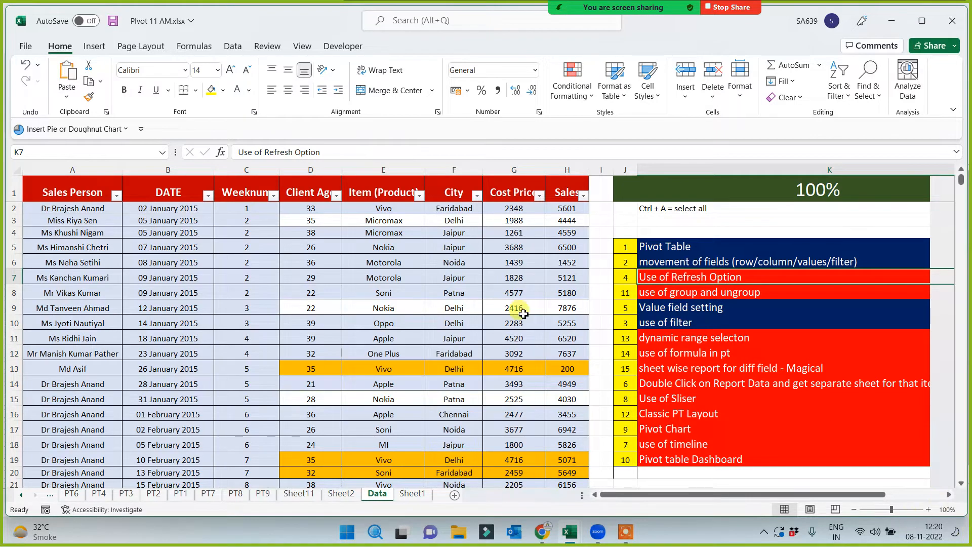
left_click(695, 246)
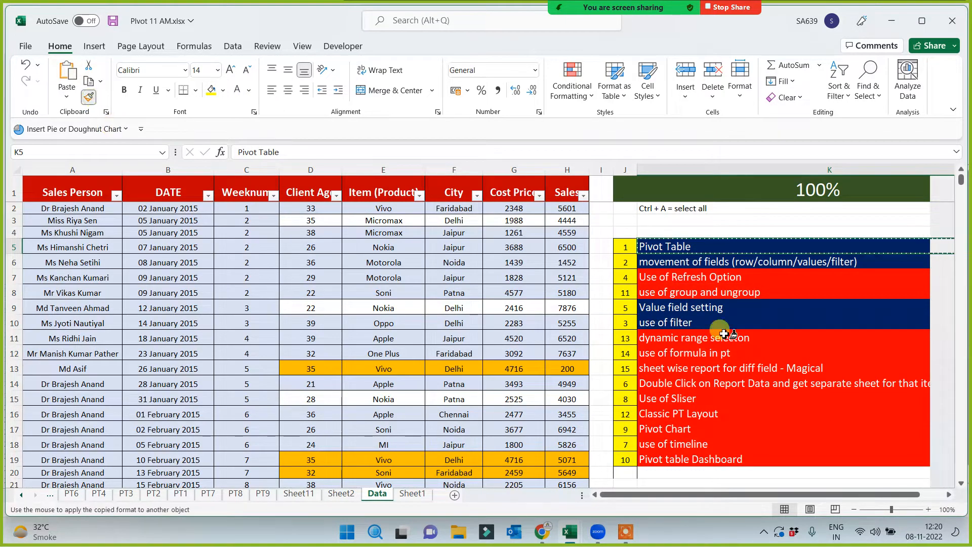
left_click(665, 277)
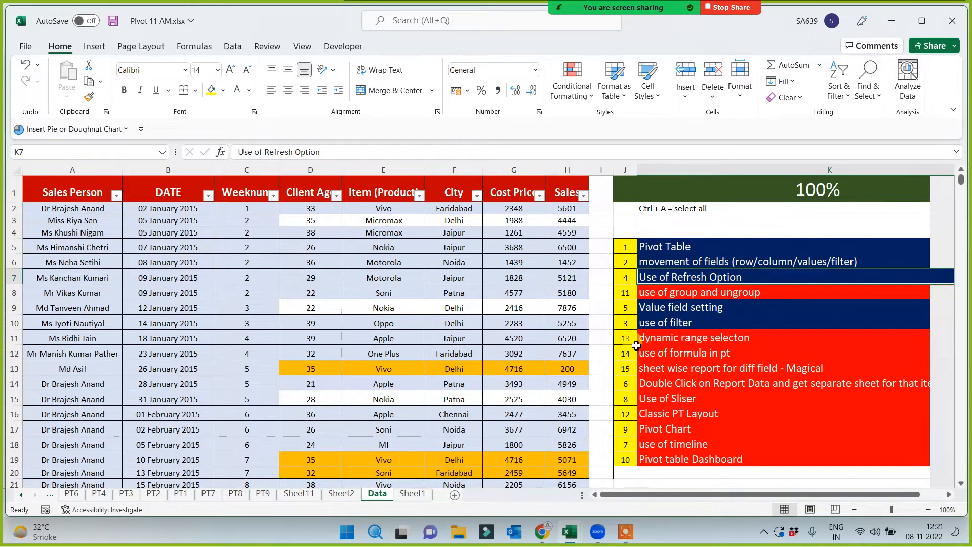
Apply the "Pivot Table" topic's format to the "Double Click on Report Data" topic in cell K14.
left_click(685, 383)
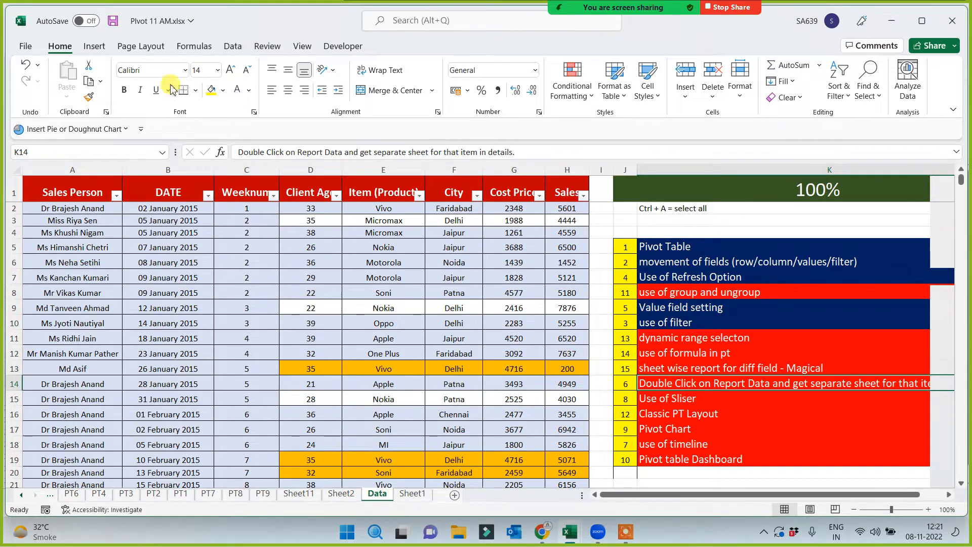
left_click(683, 246)
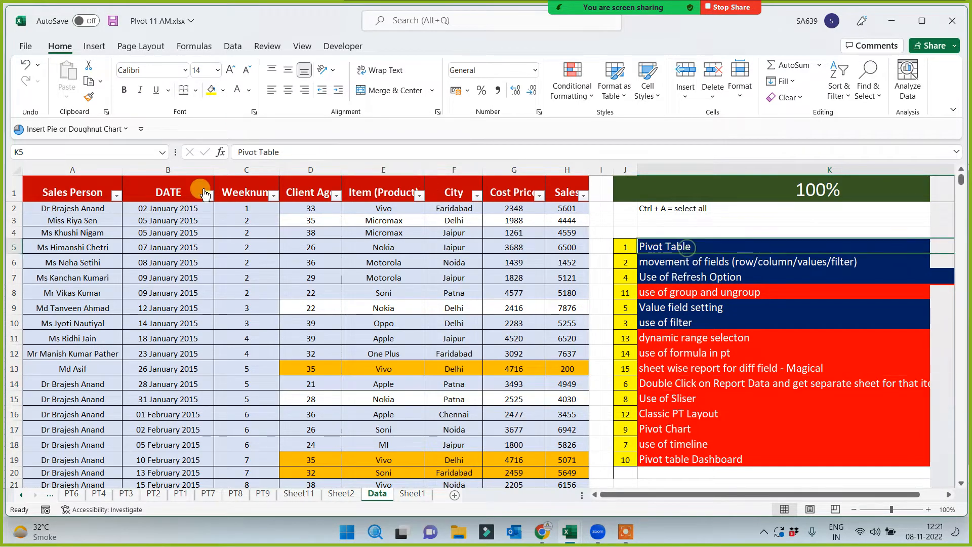
left_click(89, 96)
left_click(681, 383)
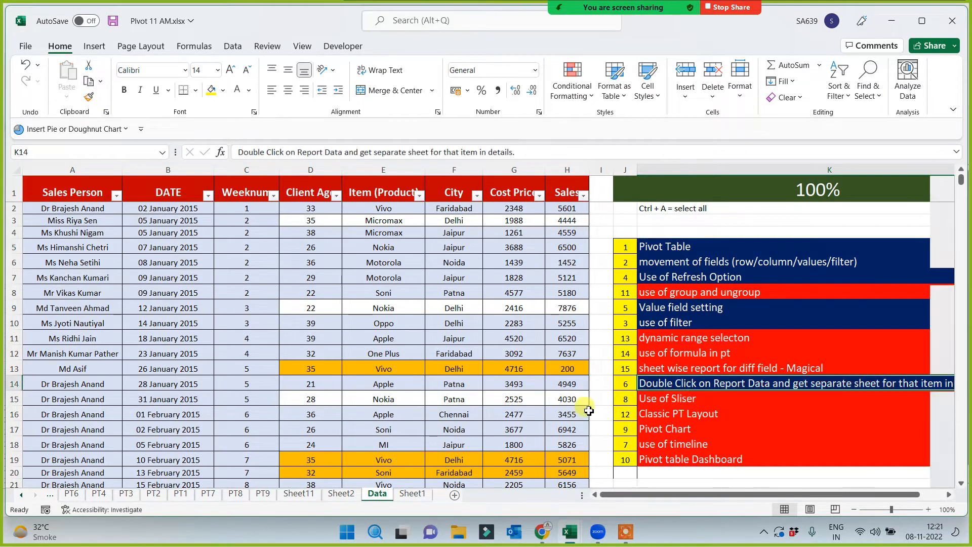
Rename the pivot table sheet Sheet2 as PT10.
left_click(338, 496)
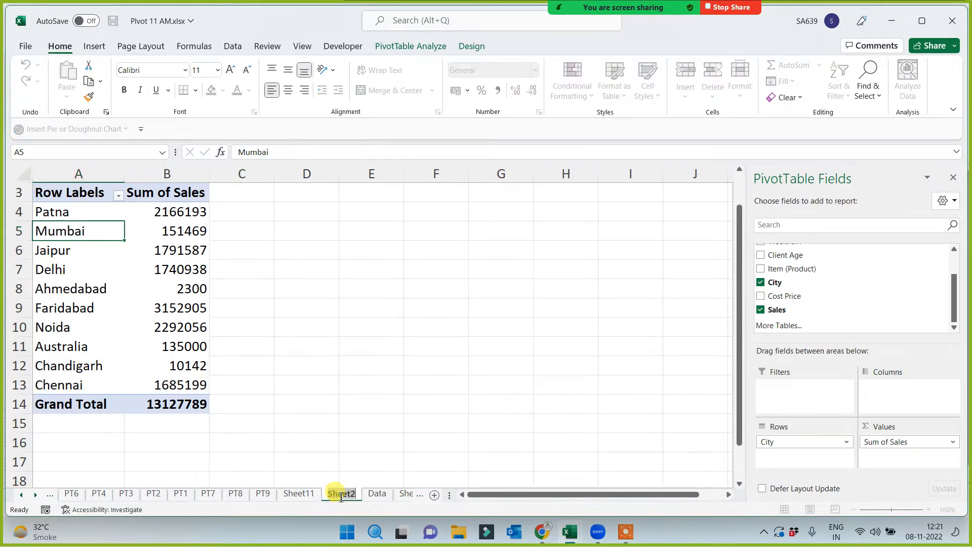
type("PT1")
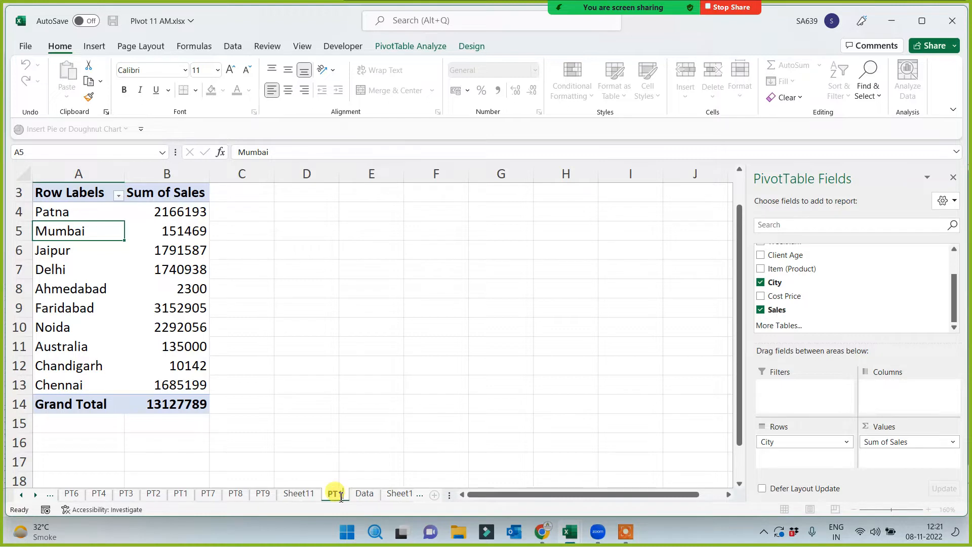
type("0")
left_click(329, 328)
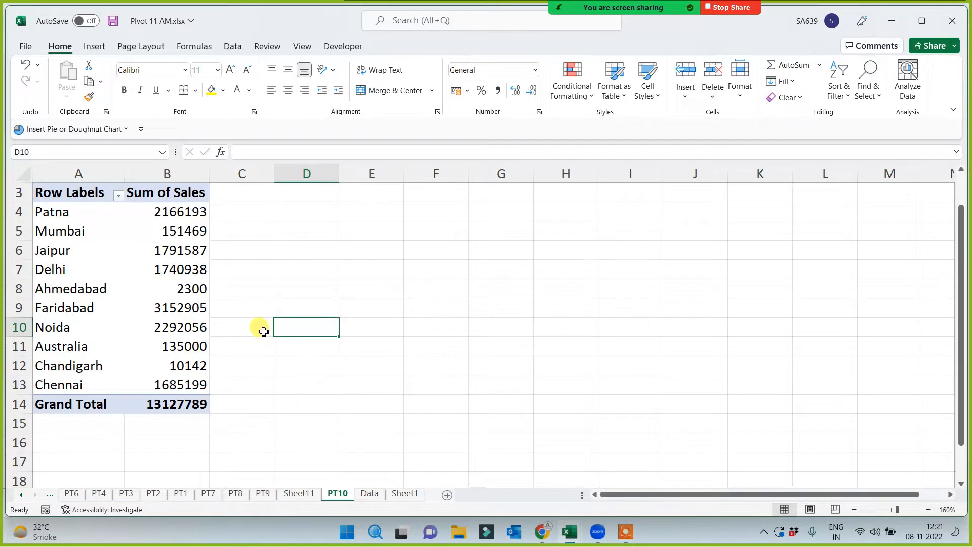
Extract the detail records behind Delhi's Sum of Sales in the PT10 pivot table to a separate sheet.
scroll(264, 332, "up", 1, "ctrl")
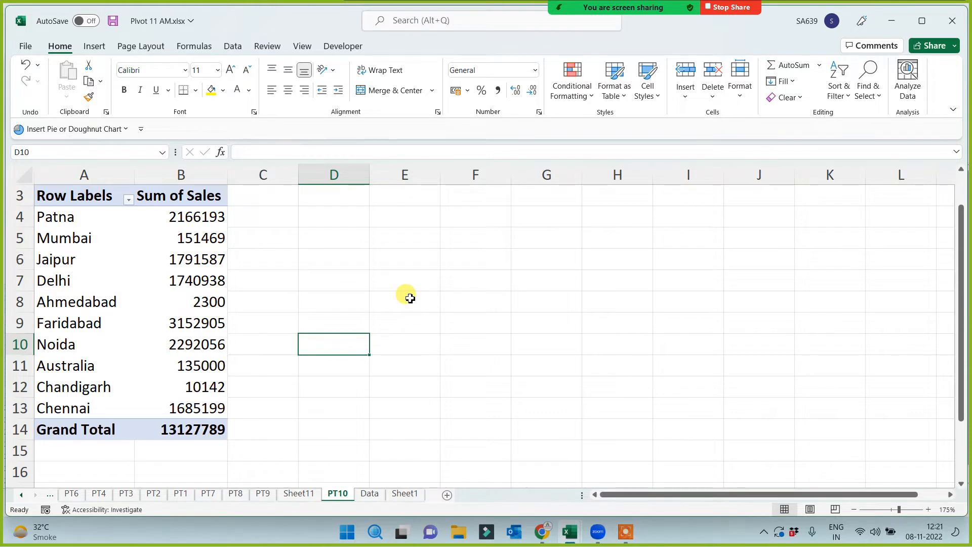
left_click(528, 239)
left_click(187, 433)
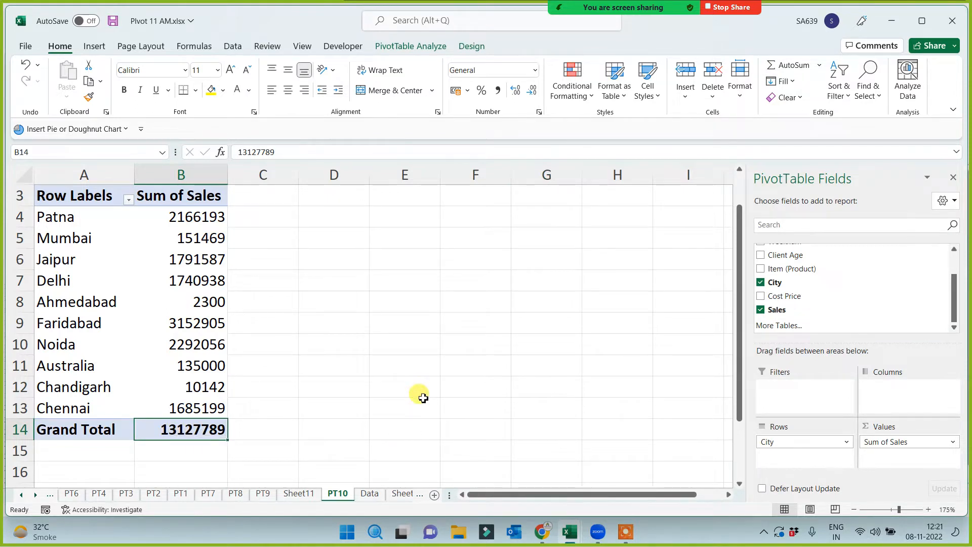
mouse_move(182, 432)
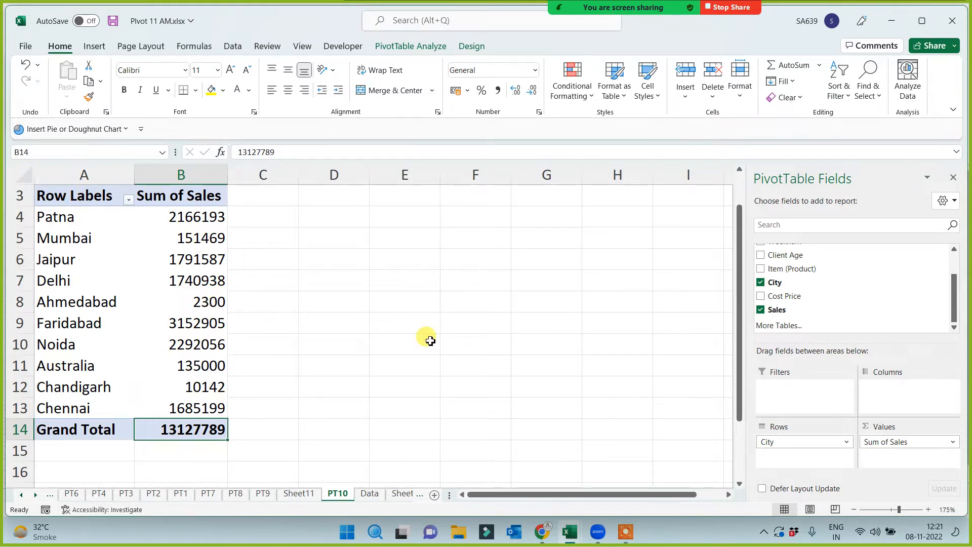
left_click(381, 300)
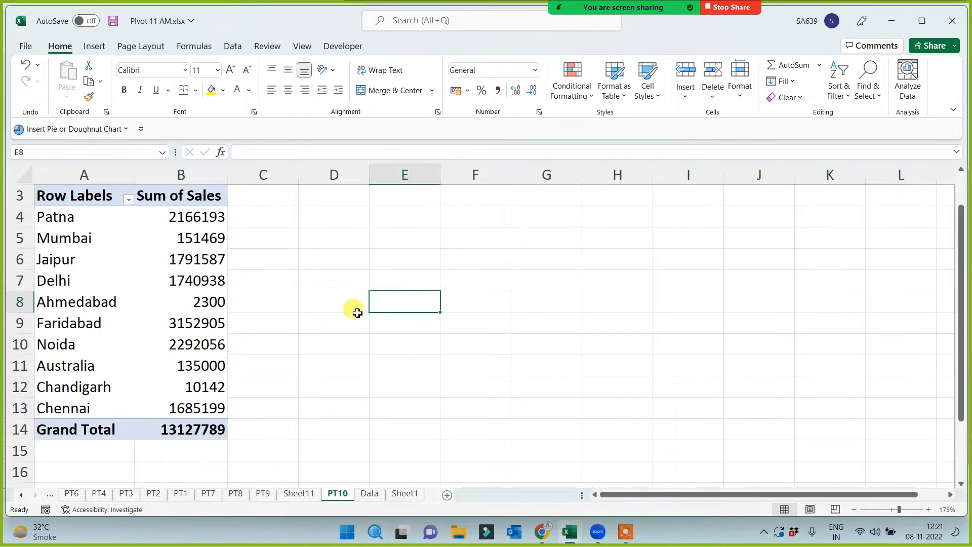
left_click(63, 281)
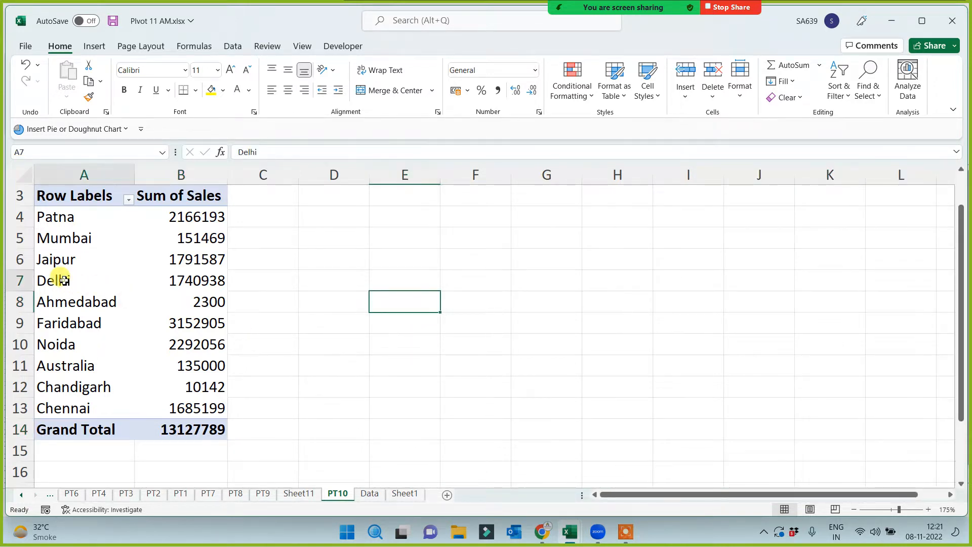
left_click(178, 282)
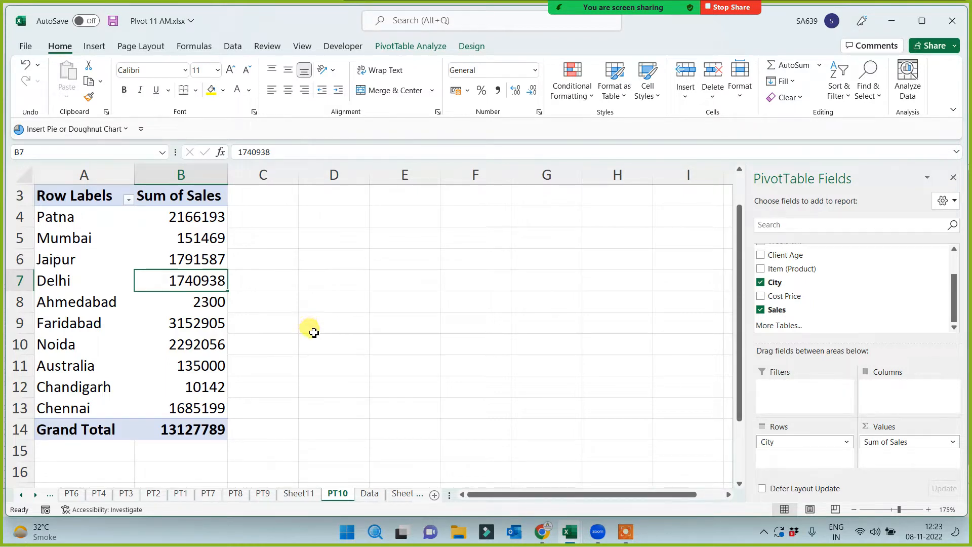
double_click(185, 282)
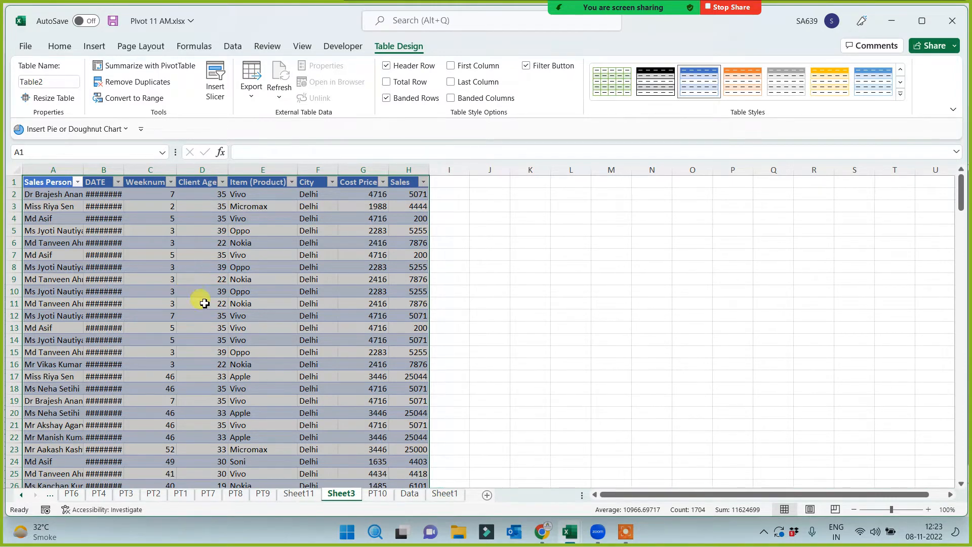
Check the City column of the extracted Delhi records from the header to the last row and back.
scroll(240, 360, "up", 1)
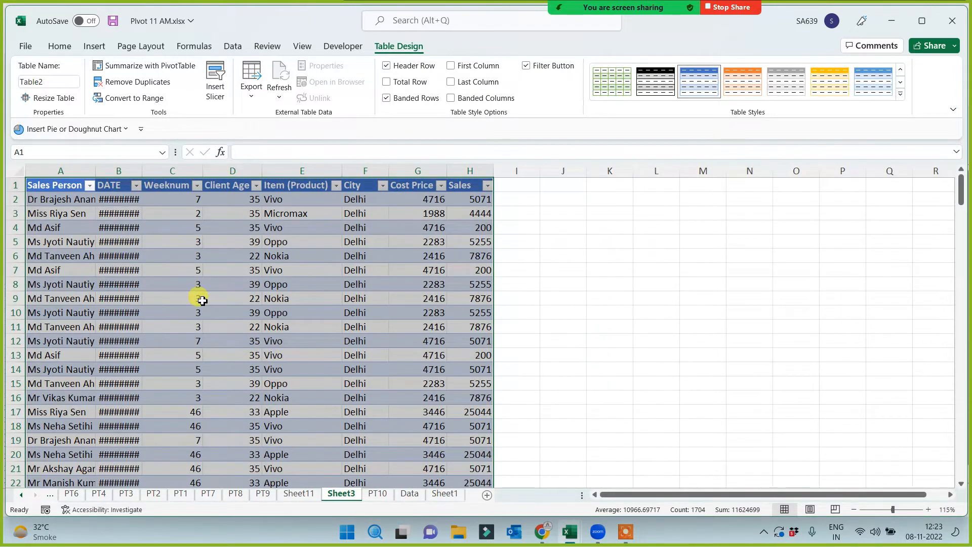
left_click(353, 187)
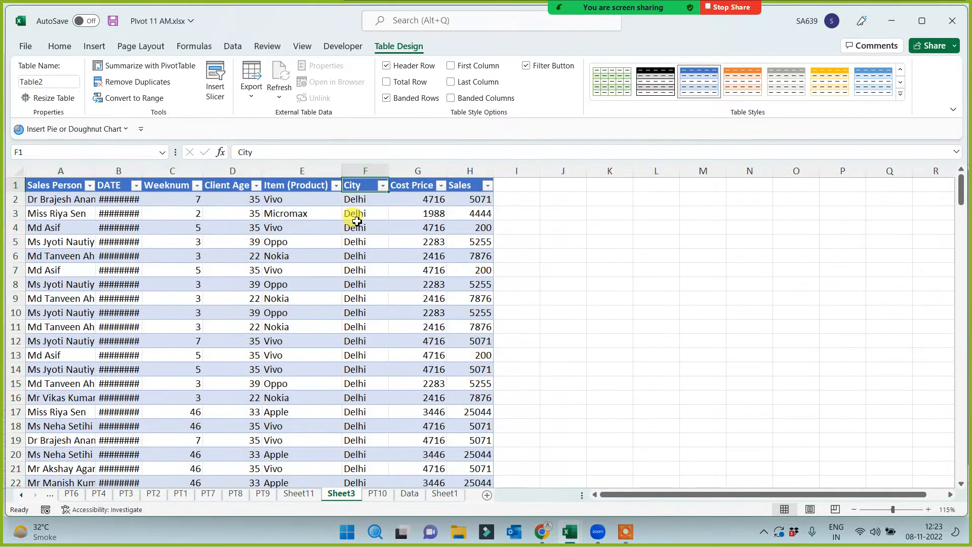
key("ctrl+Down")
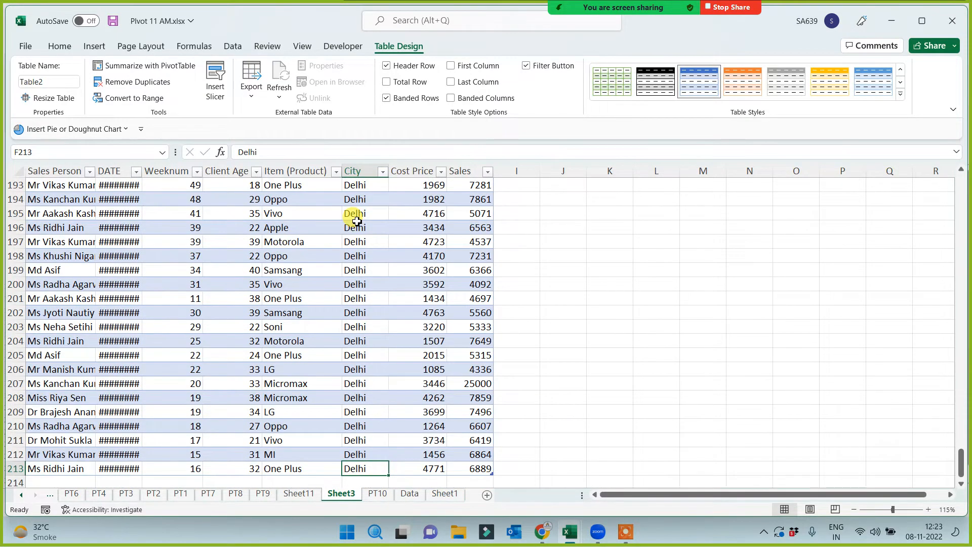
key("ctrl+Up")
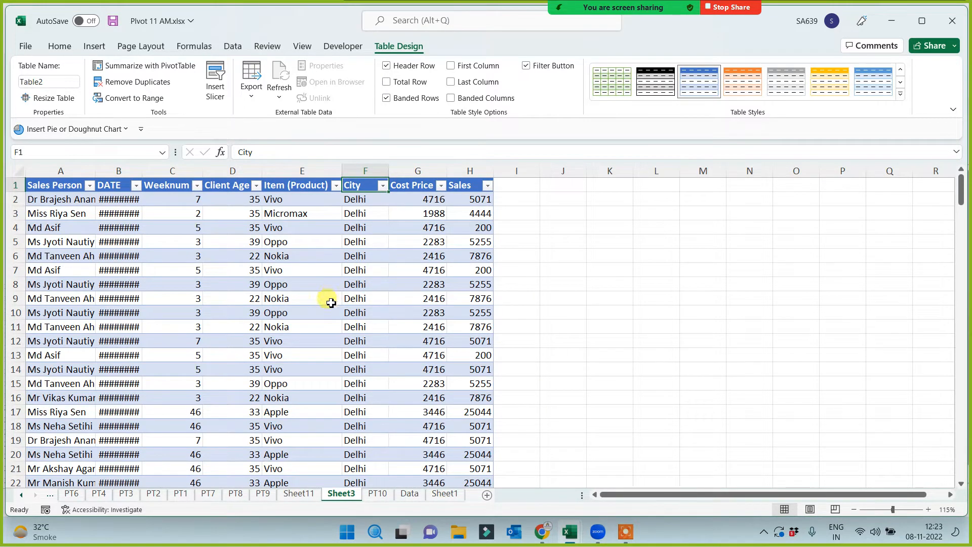
Widen the DATE and Sales Person columns of the extracted Delhi records and look over the table's columns.
left_click_drag(142, 171, 184, 170)
left_click_drag(96, 171, 122, 171)
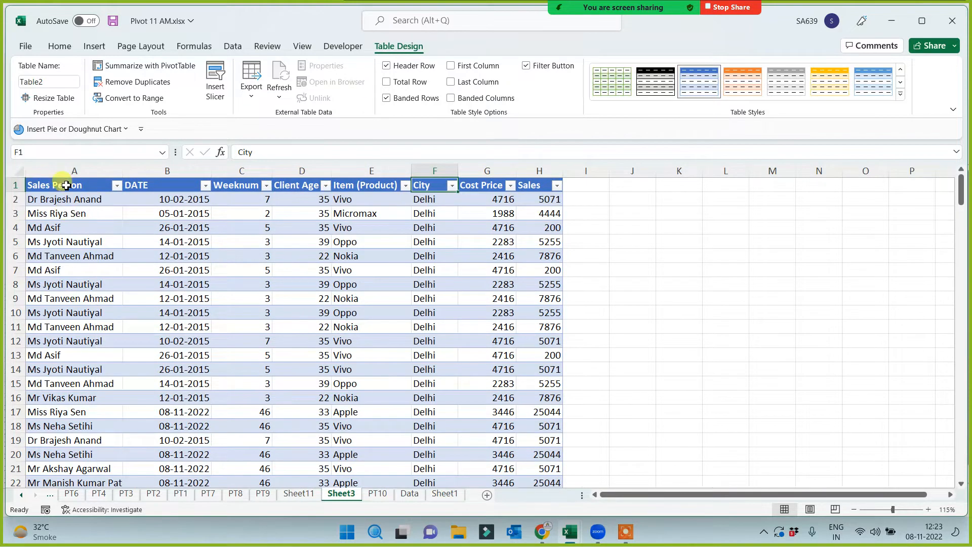
left_click(66, 186)
key("ctrl+shift+Down")
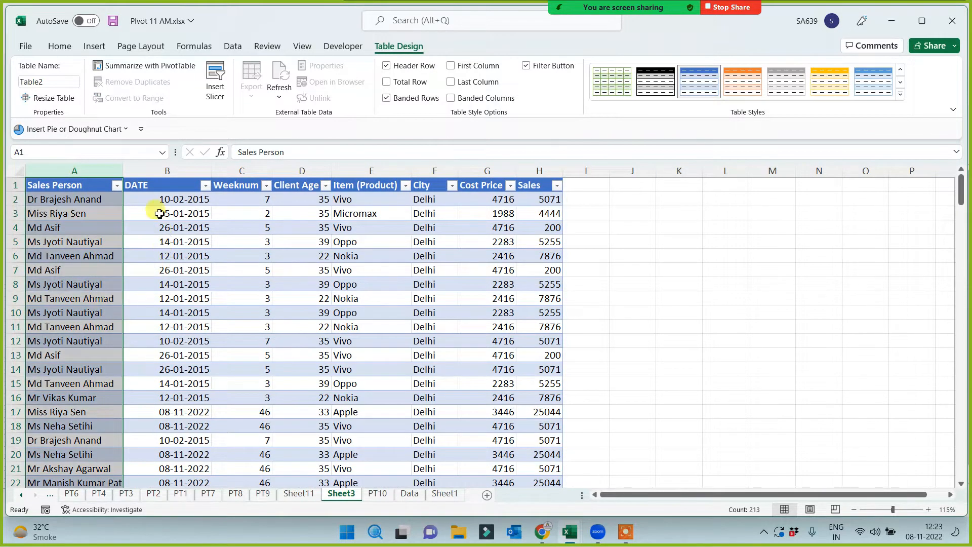
left_click(158, 171)
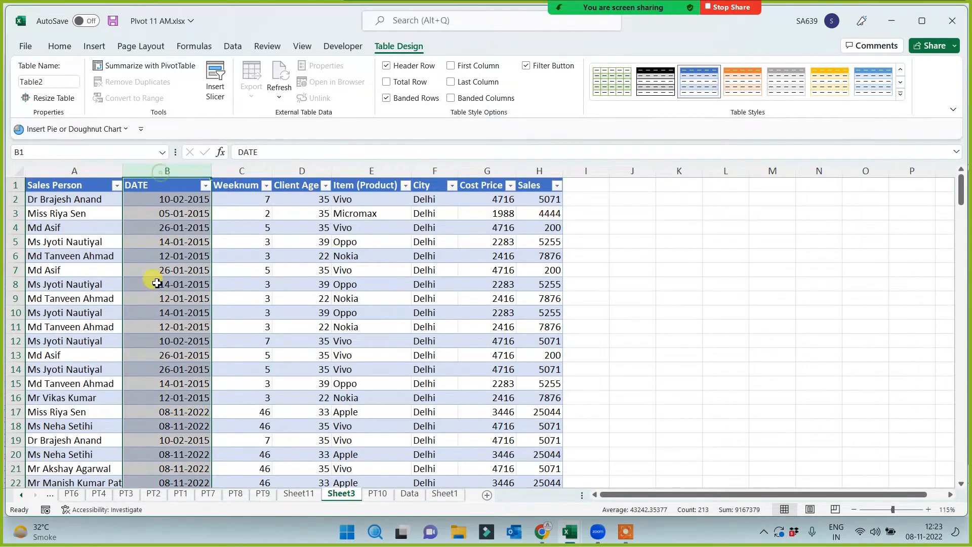
left_click(244, 171)
left_click(302, 171)
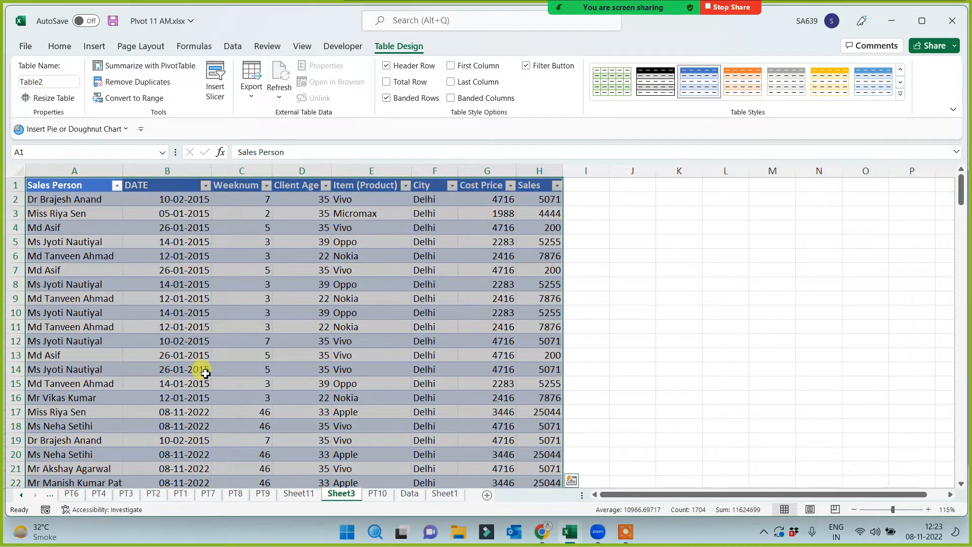
left_click(431, 225)
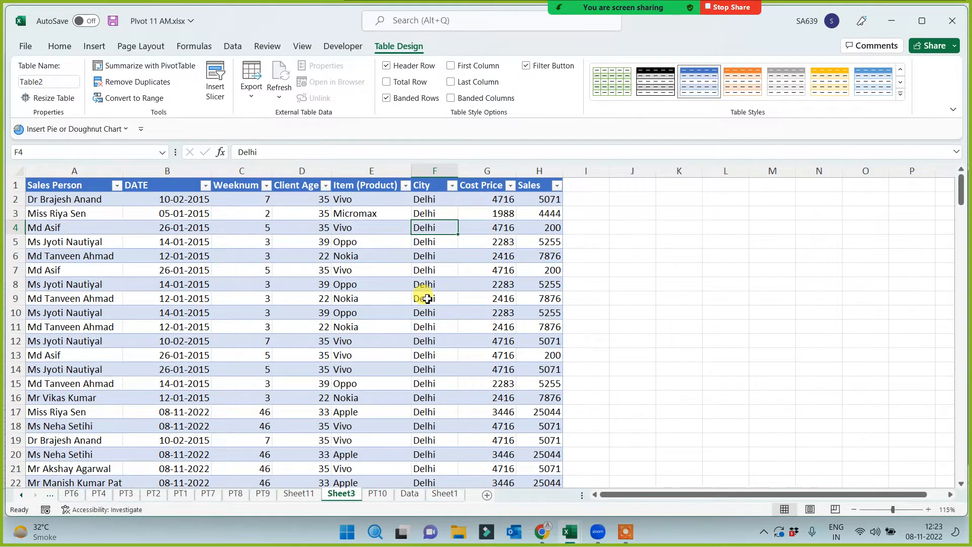
Extract the detail records behind Patna's Sum of Sales in the PT10 pivot table to a separate sheet.
left_click(379, 494)
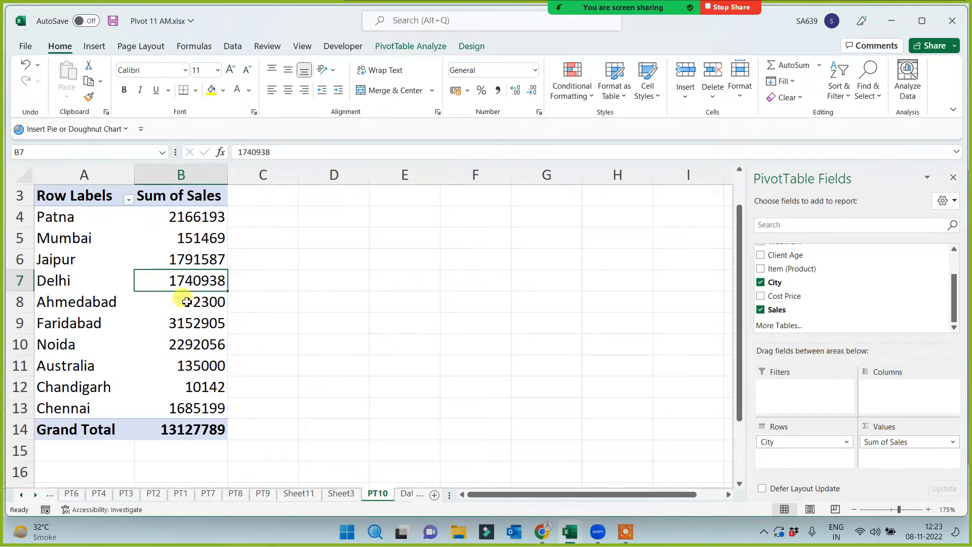
left_click(187, 224)
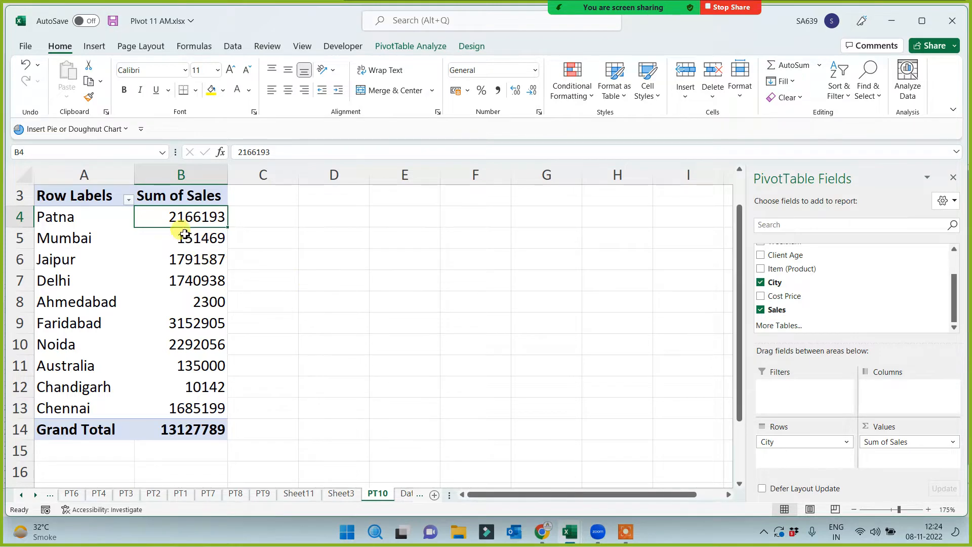
double_click(191, 217)
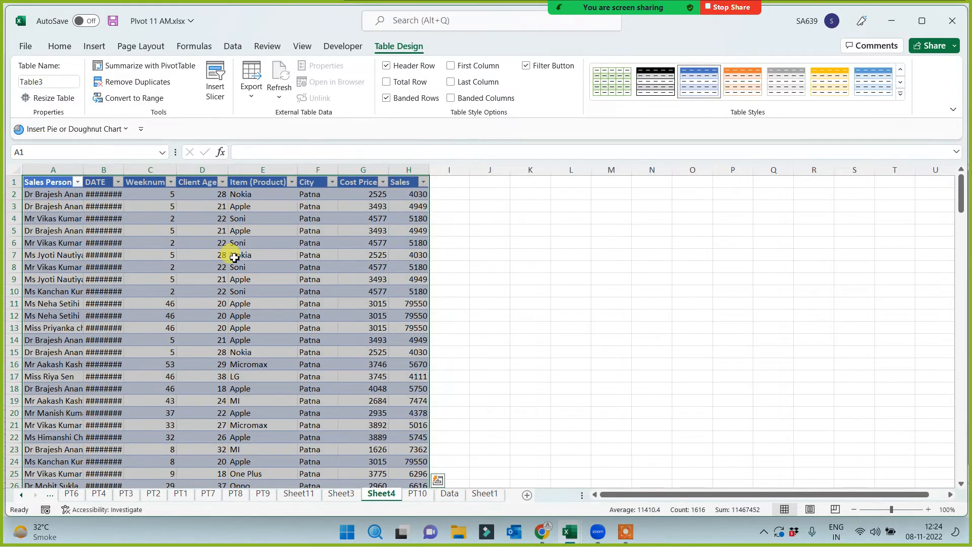
Check the City column of the extracted Patna records down to the last row and back to the header.
left_click(304, 401)
key("ctrl+Down")
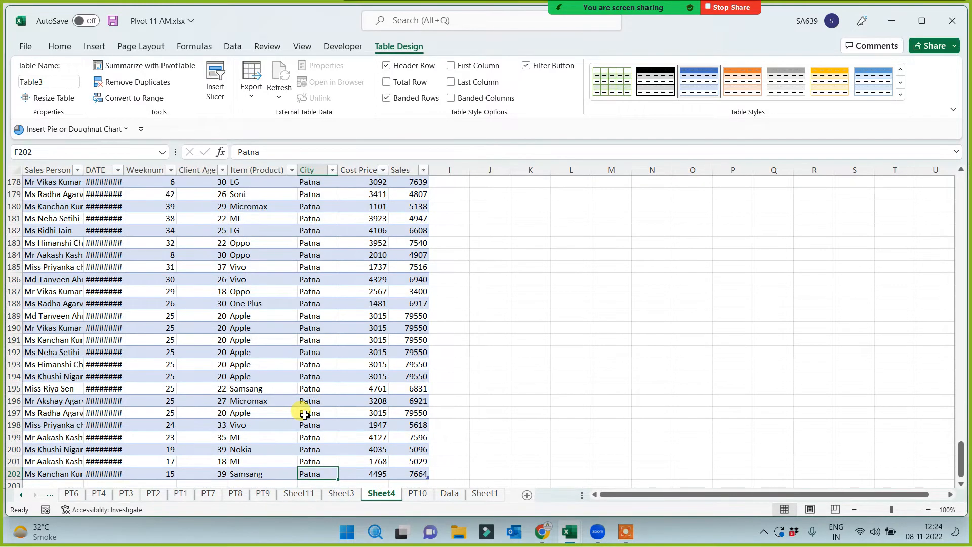
key("ctrl+Up")
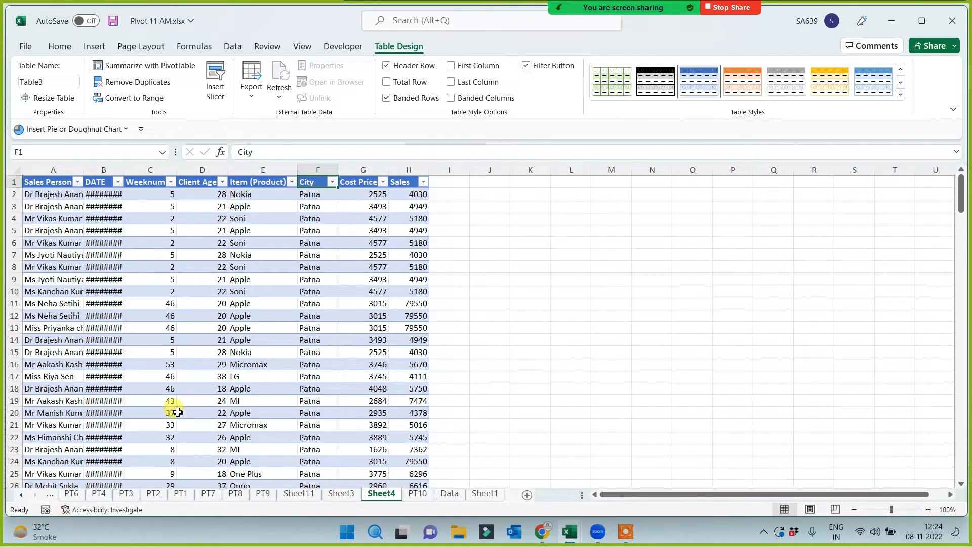
Extract the detail records behind the Count of Sales Person in cell B6 of the PT2 pivot table.
left_click(153, 495)
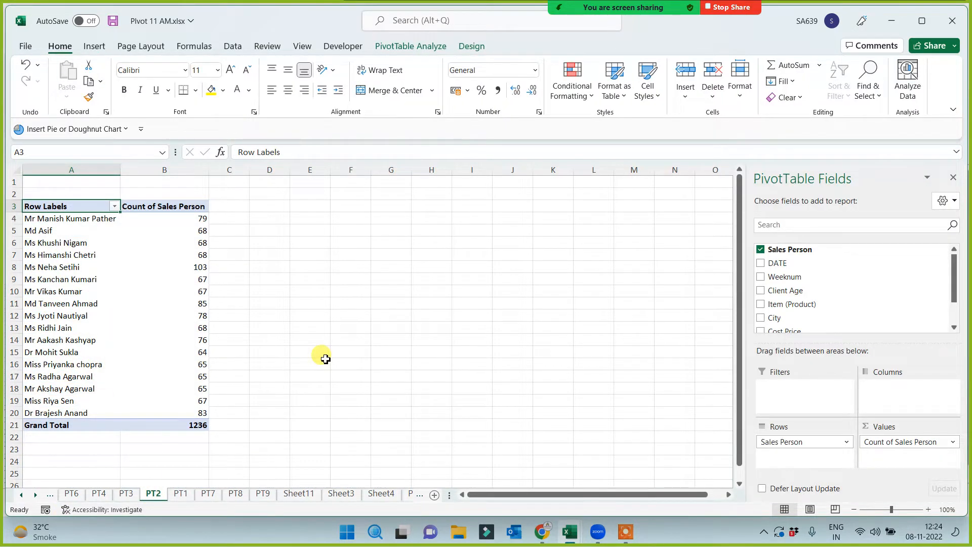
left_click(52, 243)
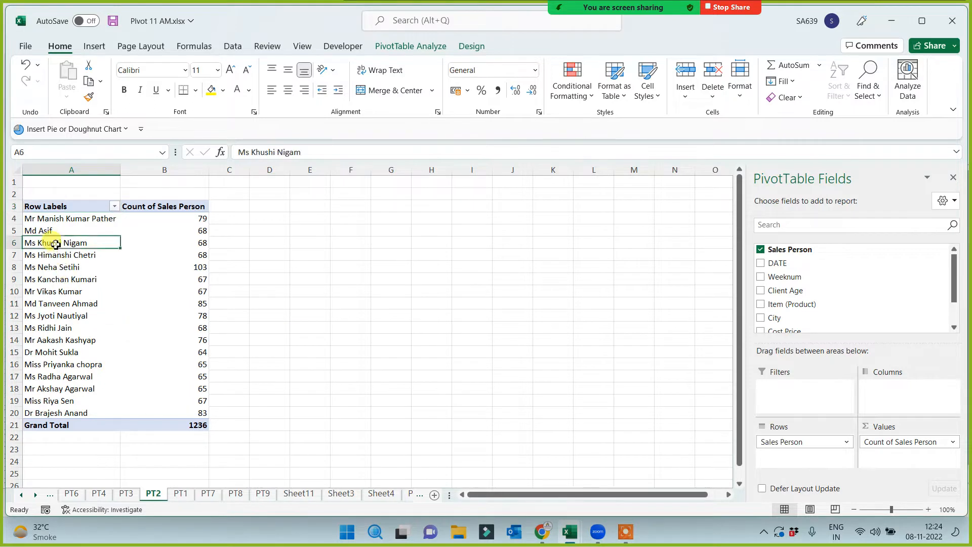
left_click(191, 243)
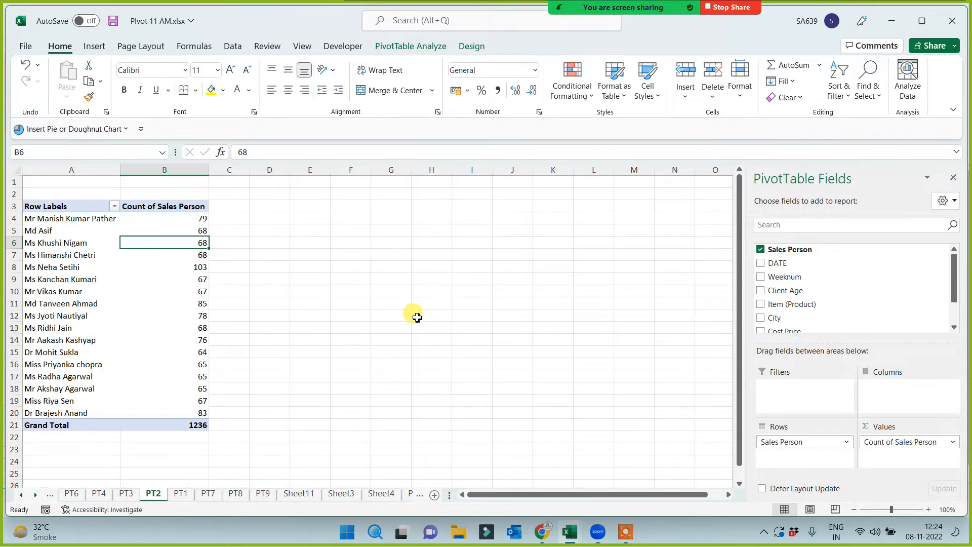
double_click(190, 244)
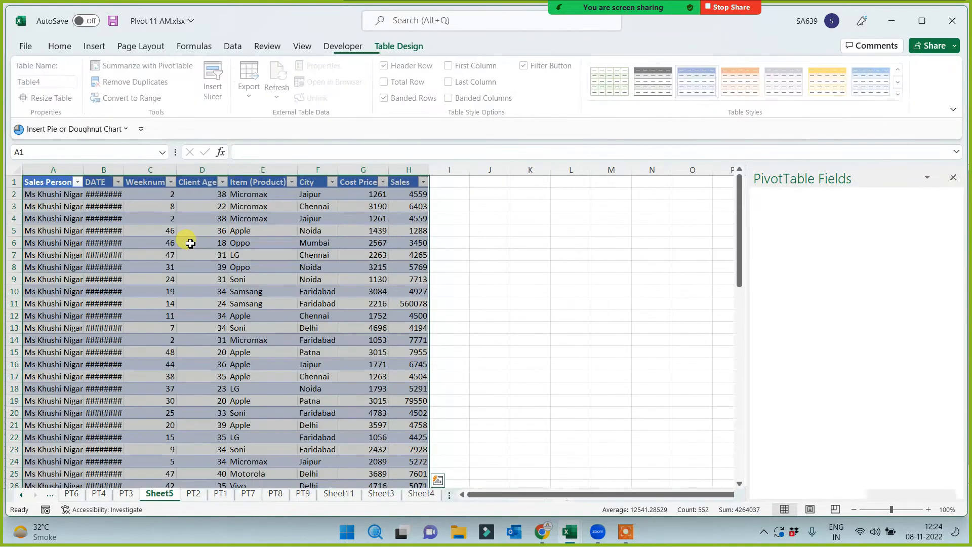
Enlarge the extracted salesperson records to 130% and widen the DATE and Sales Person columns to show their full contents.
scroll(200, 350, "up", 2)
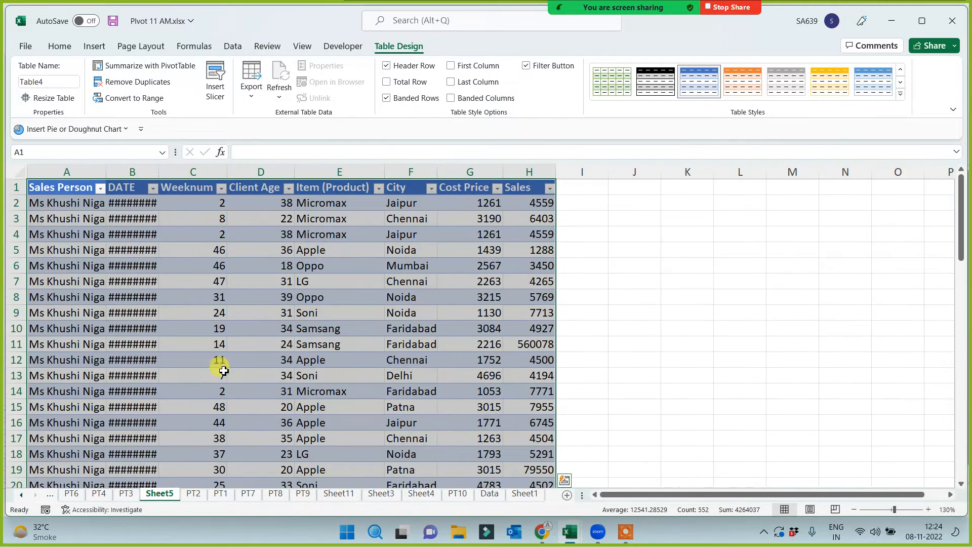
left_click_drag(163, 167, 198, 168)
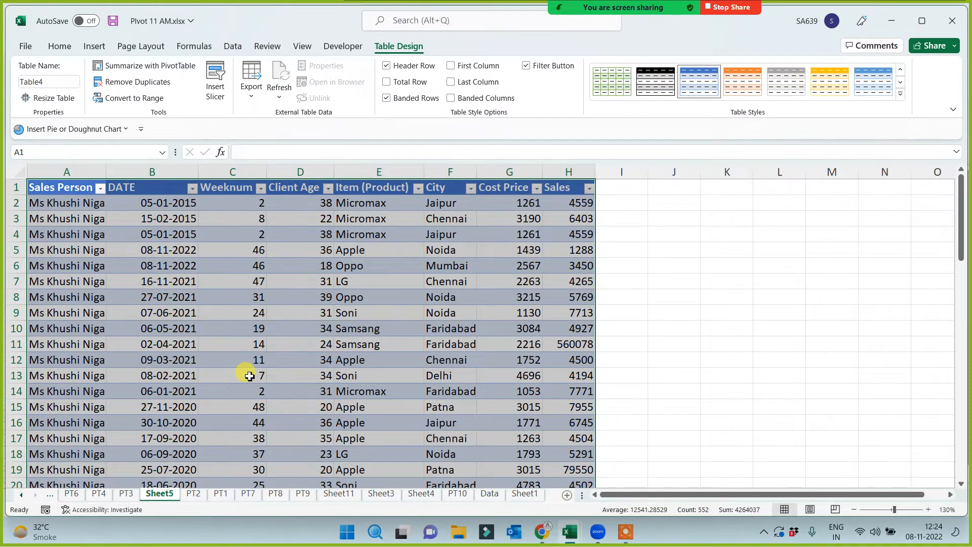
left_click_drag(106, 169, 144, 169)
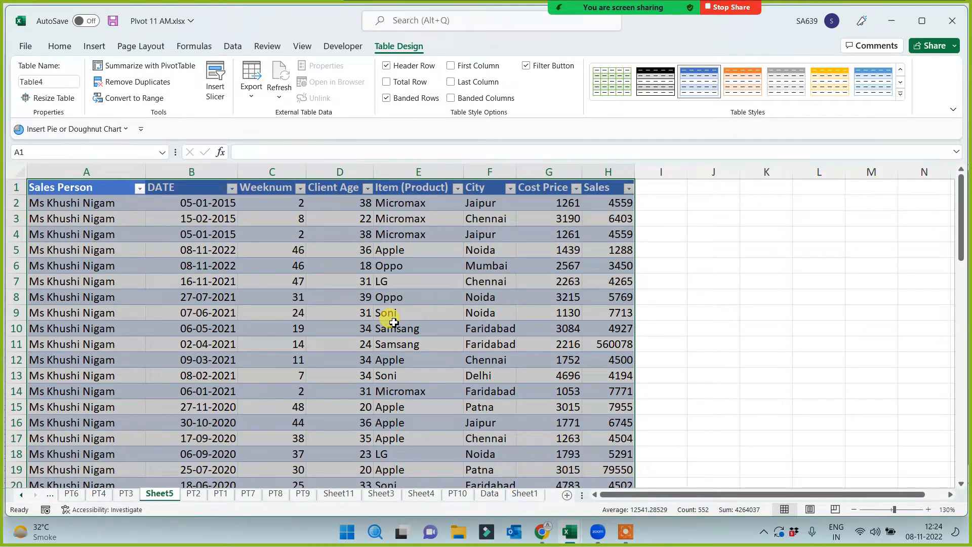
Apply the "Pivot Table" topic's format to the "use of group and ungroup" topic in cell K8 of the Data sheet.
left_click(489, 495)
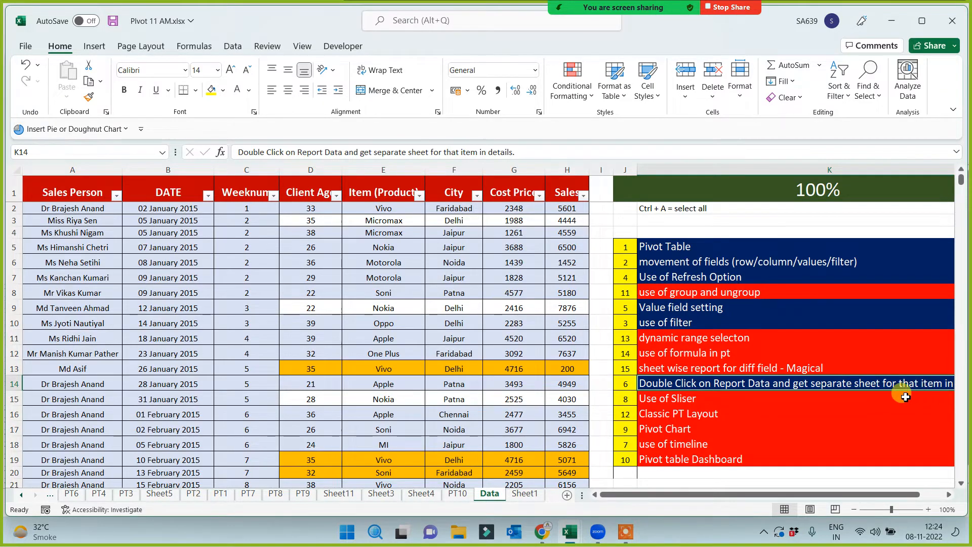
left_click(949, 495)
left_click(949, 495)
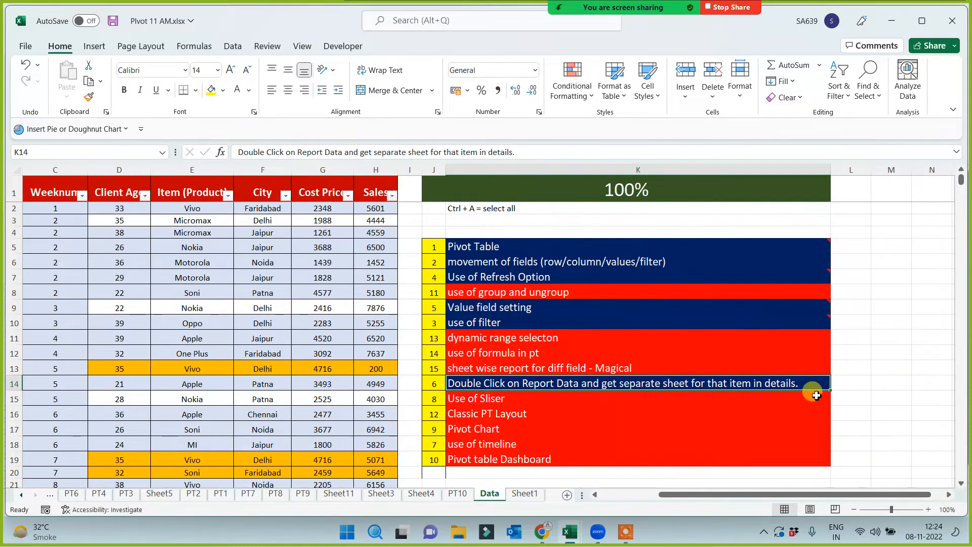
left_click_drag(706, 501, 622, 505)
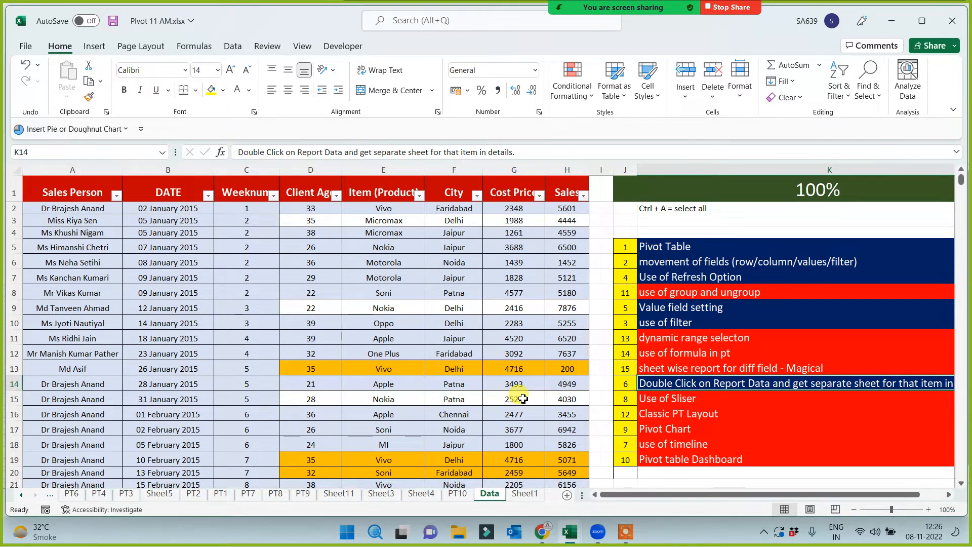
left_click(689, 293)
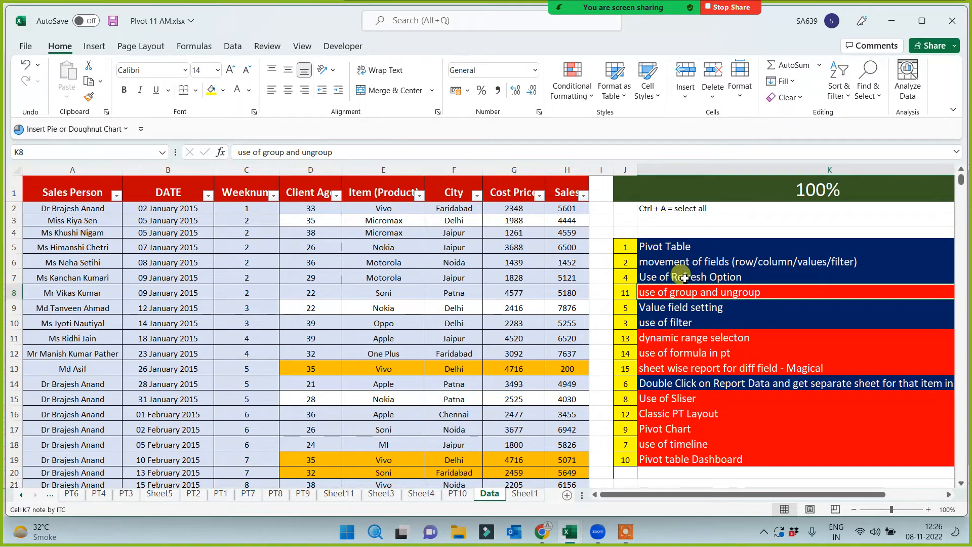
left_click(679, 262)
left_click(679, 246)
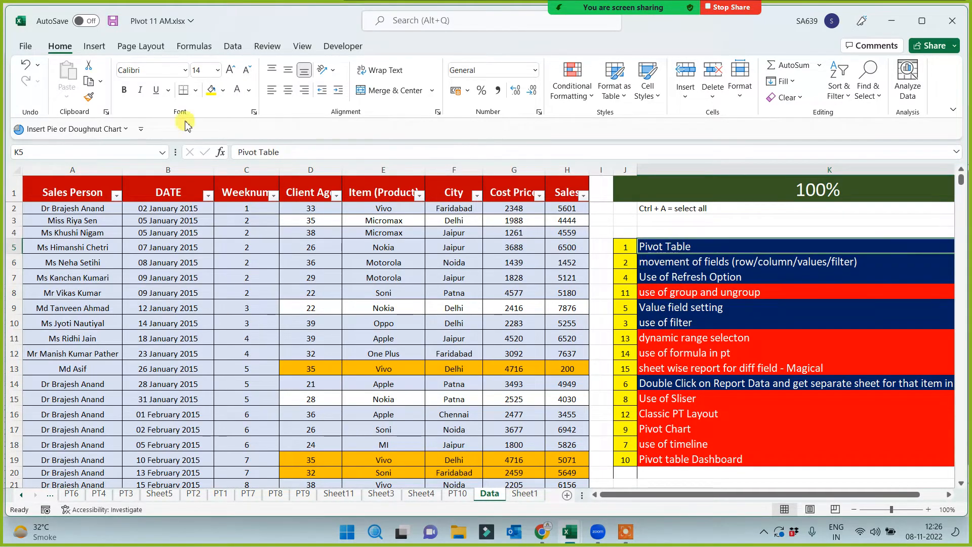
left_click(89, 96)
left_click(659, 292)
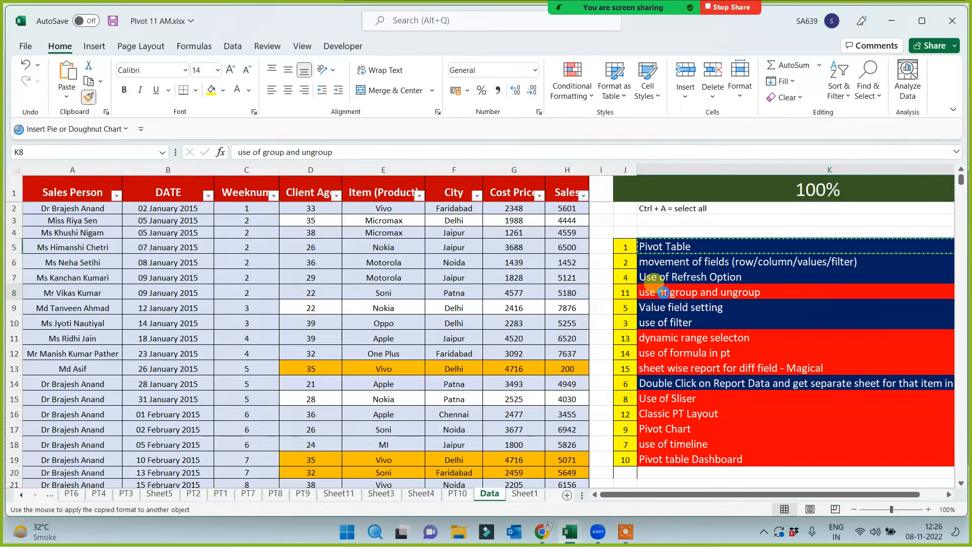
Insert a PivotTable based on the whole sales table, Table1, on a new worksheet.
left_click(275, 324)
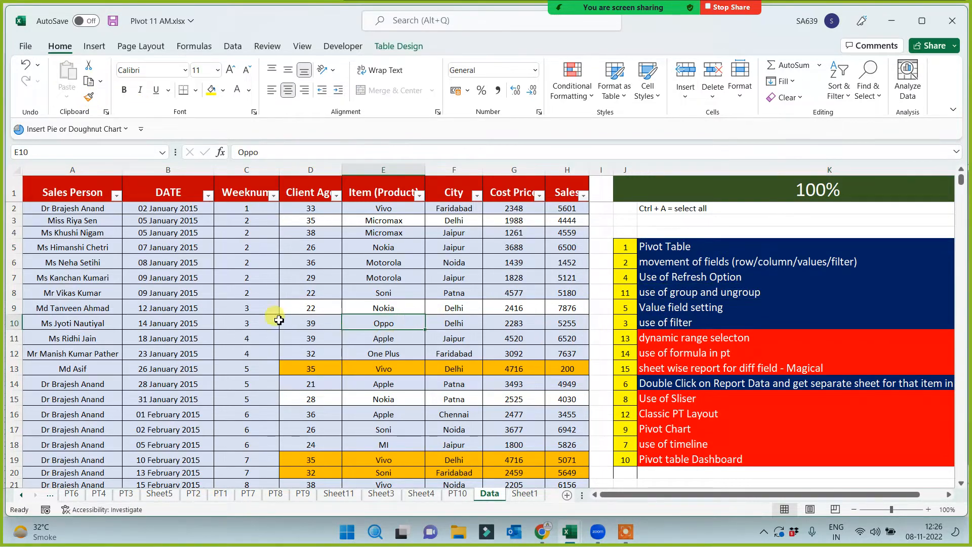
key("ctrl+a")
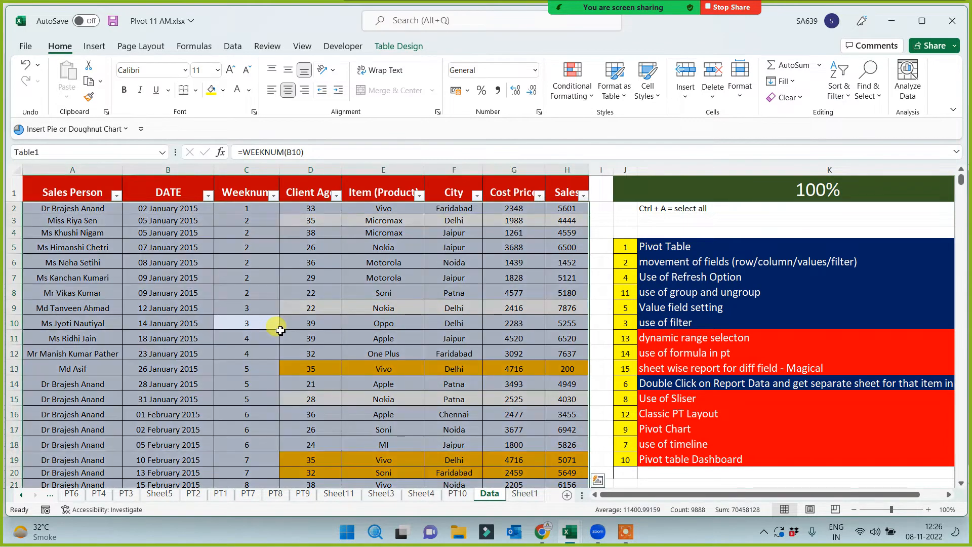
key("ctrl+a")
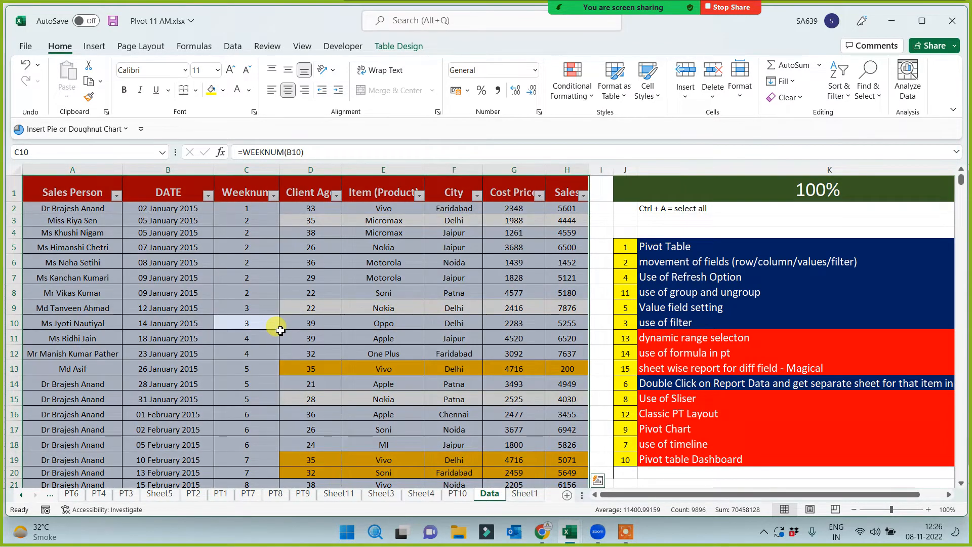
left_click(94, 46)
left_click(44, 81)
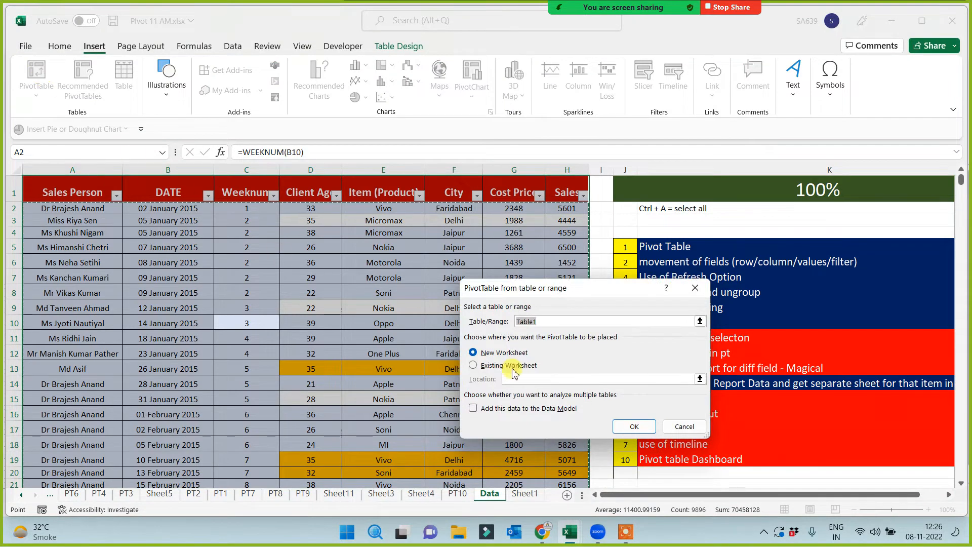
left_click(634, 427)
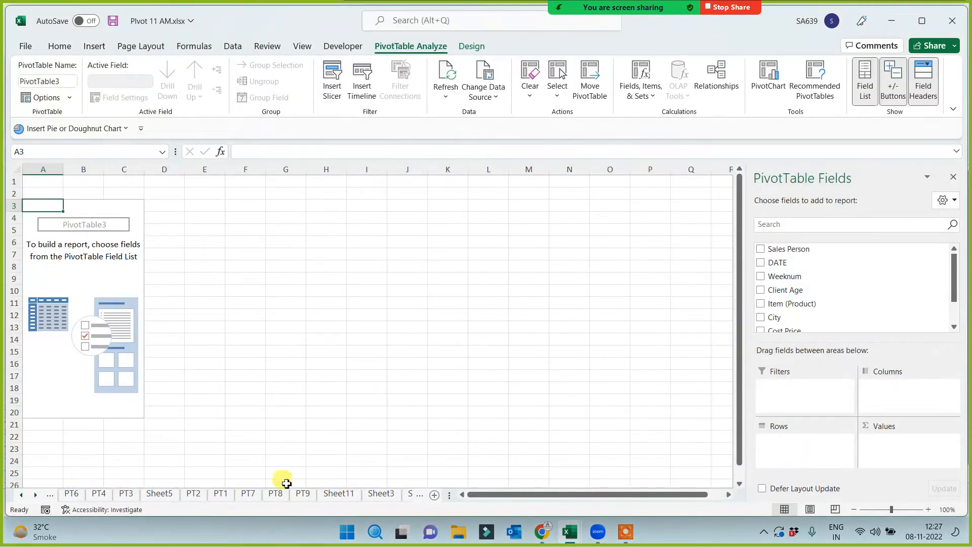
Rename the new pivot table sheet Sheet6 as PT11 (GNU)1.
left_click(36, 495)
left_click(35, 496)
left_click(36, 495)
left_click(35, 496)
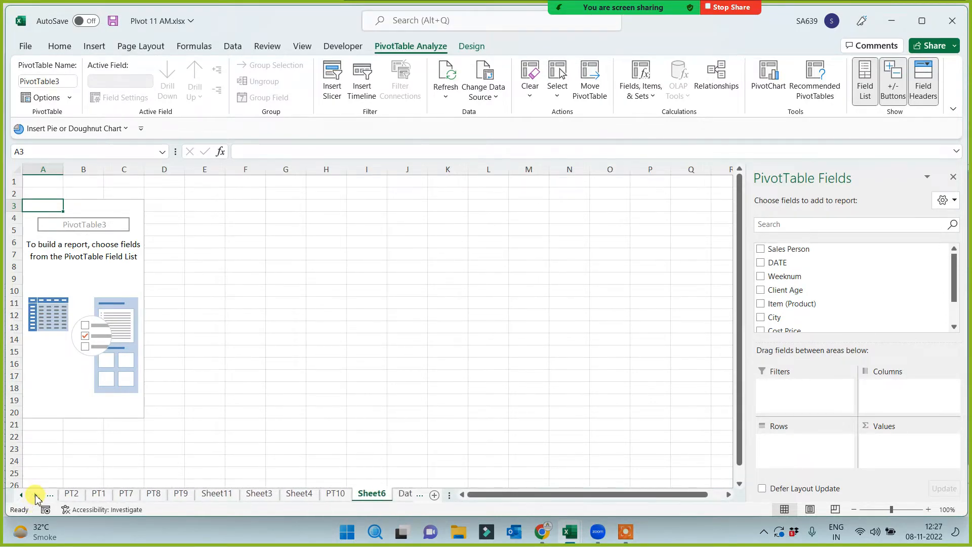
left_click(374, 494)
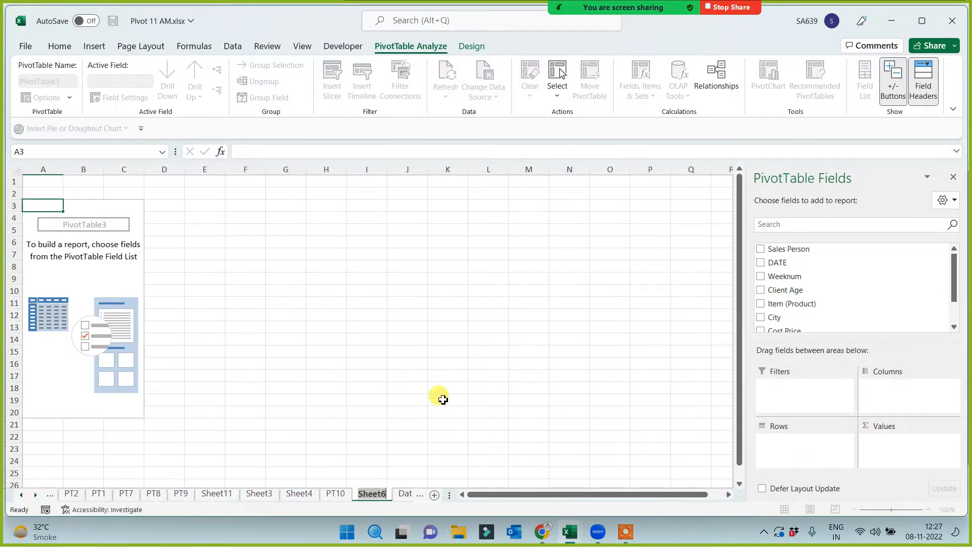
type("PT")
type("11 (GNU)")
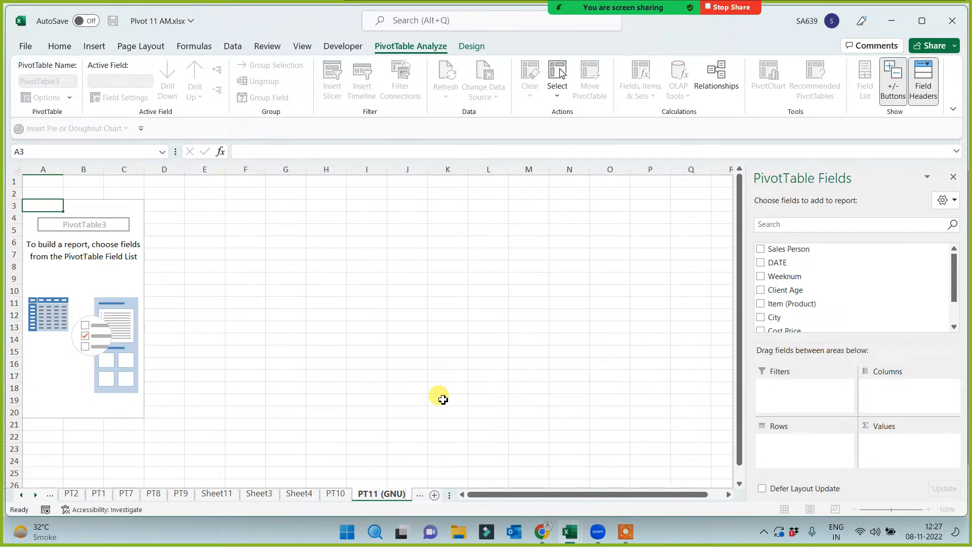
type("1")
left_click(361, 350)
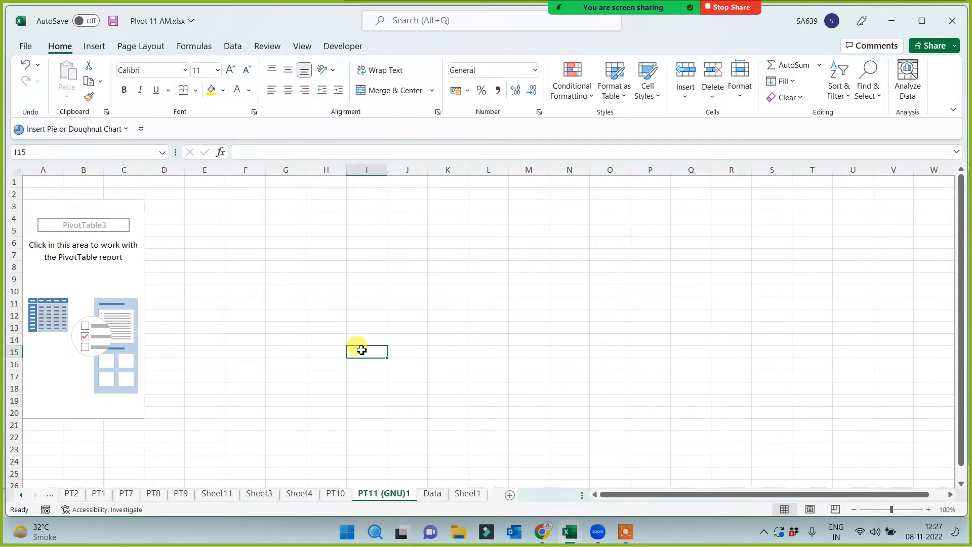
Add the DATE field to the Rows area of the empty pivot table on the PT11 (GNU)1 sheet.
left_click(66, 278)
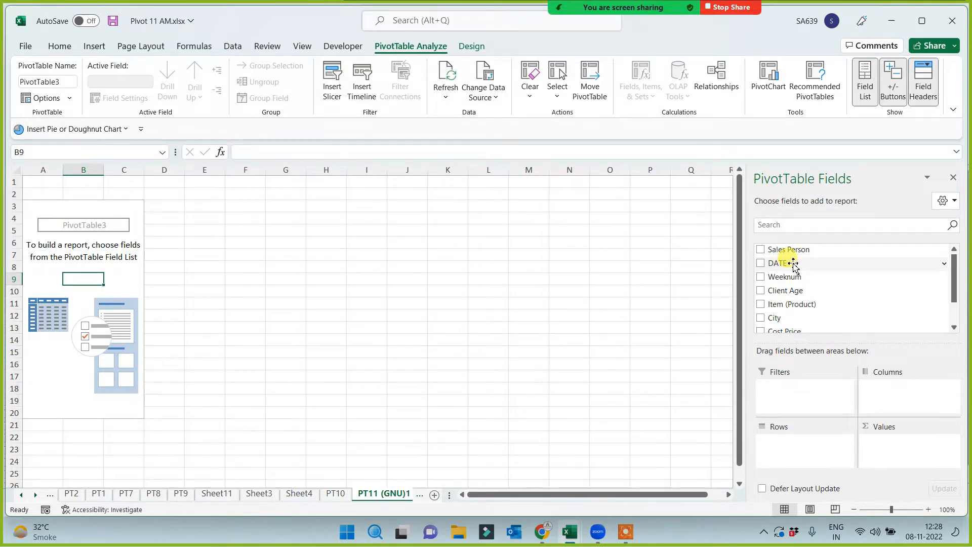
left_click_drag(794, 263, 785, 444)
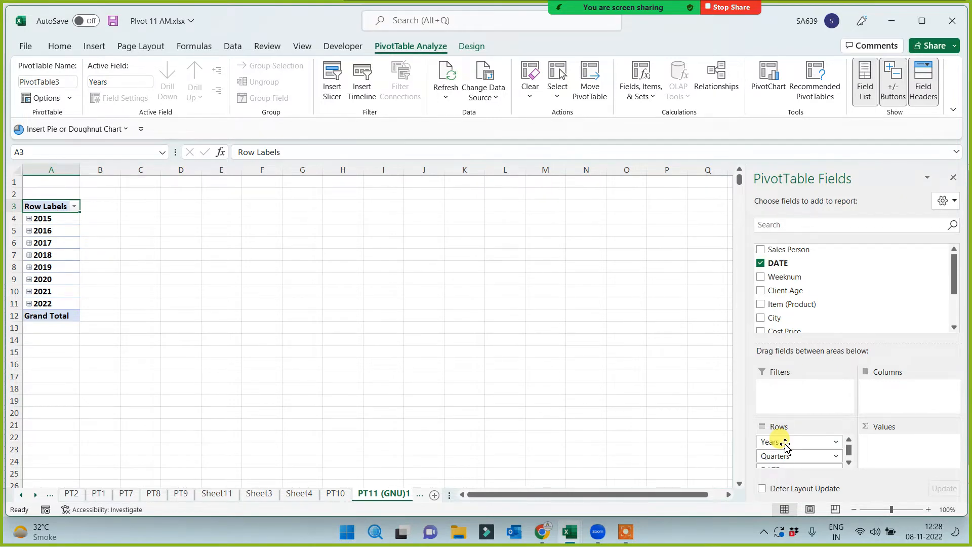
scroll(947, 281, "down", 3)
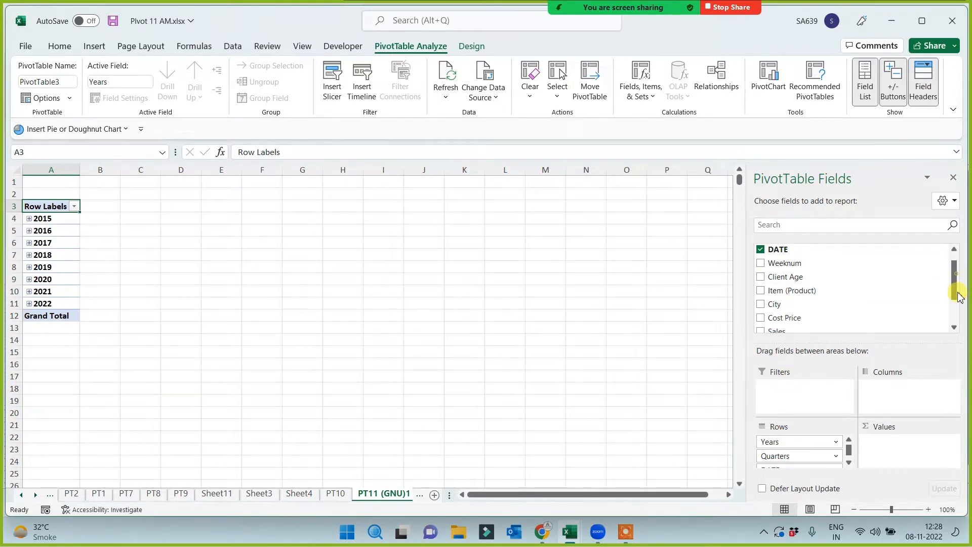
Add the Sales field to the Values area of the pivot table on the PT11 (GNU)1 sheet.
left_click_drag(786, 282, 905, 450)
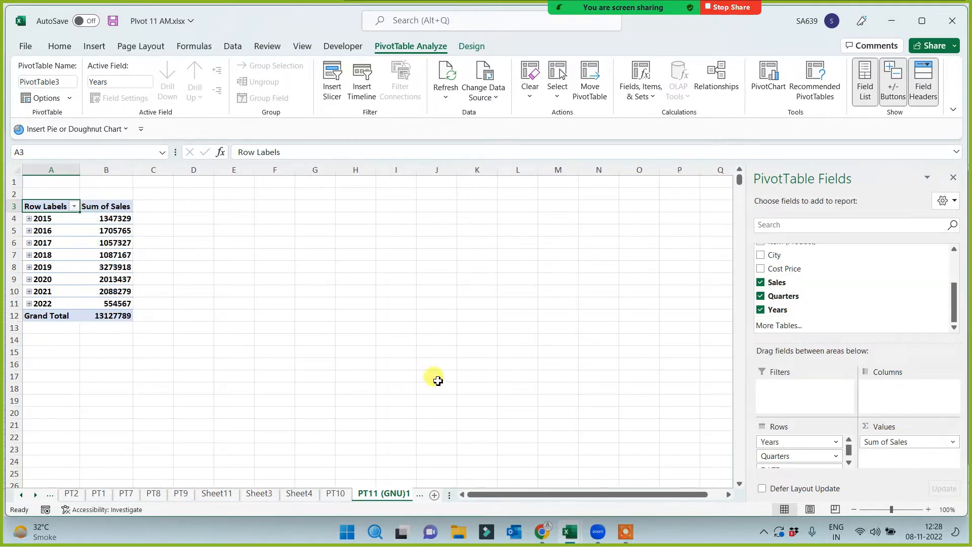
scroll(245, 352, "up", 3, "ctrl")
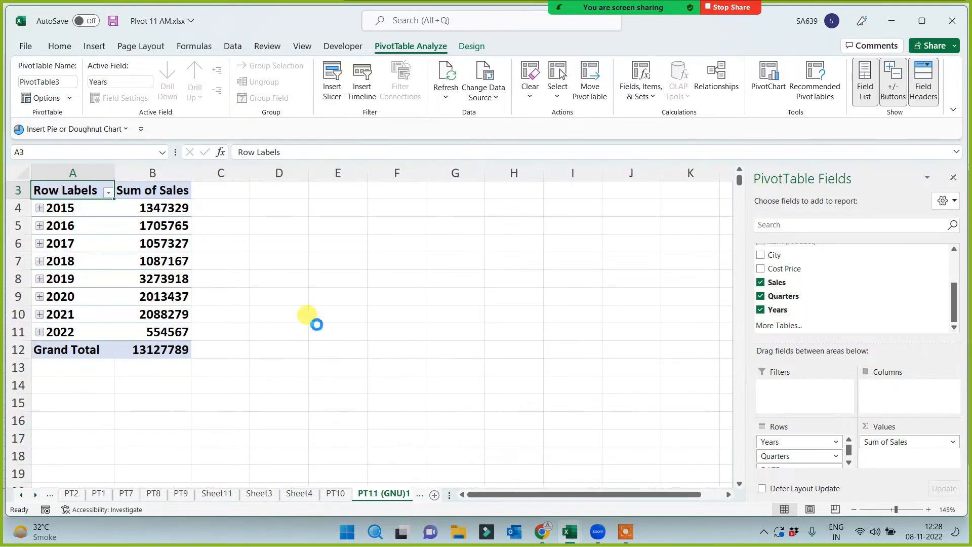
scroll(324, 314, "up", 1, "ctrl")
scroll(345, 303, "up", 1)
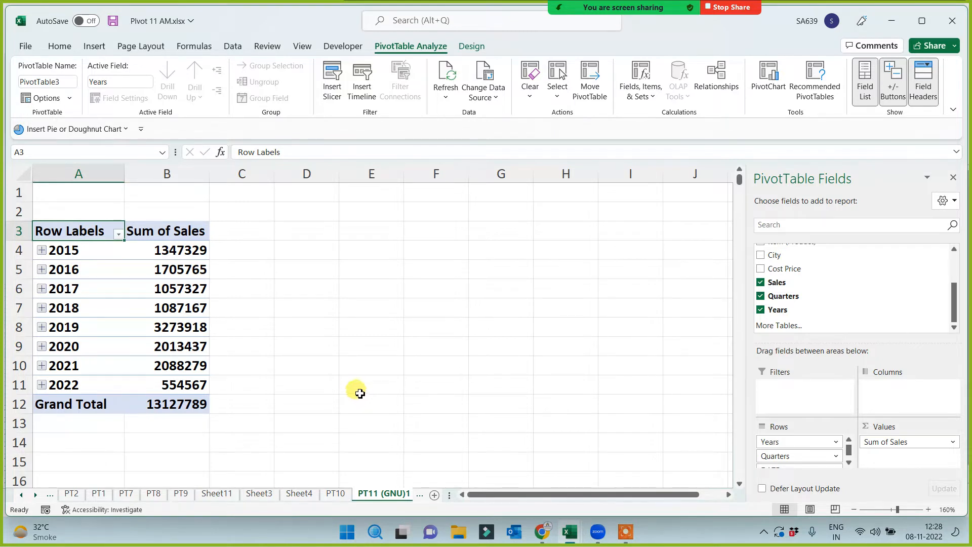
scroll(355, 393, "up", 1)
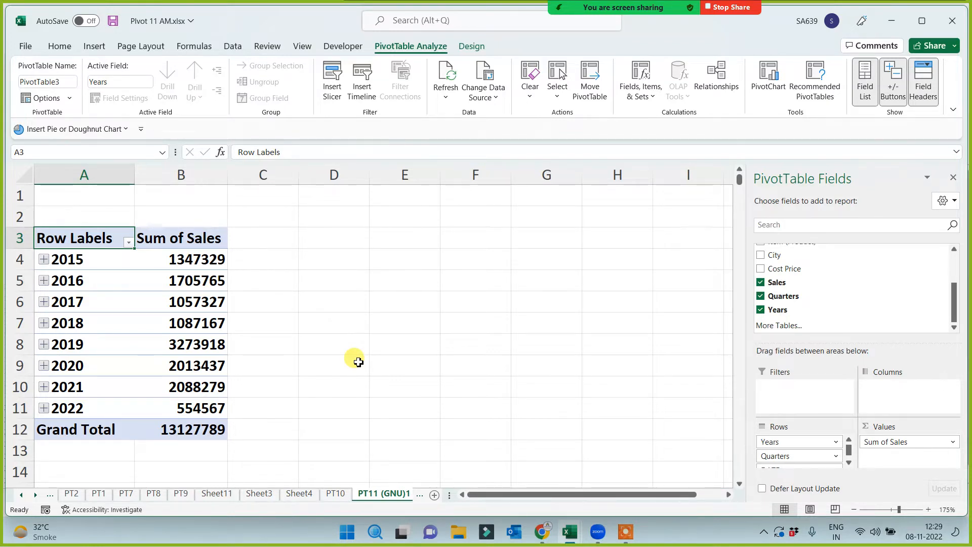
Ungroup the year row labels in the pivot table so that individual dates are listed.
left_click(96, 264)
right_click(96, 265)
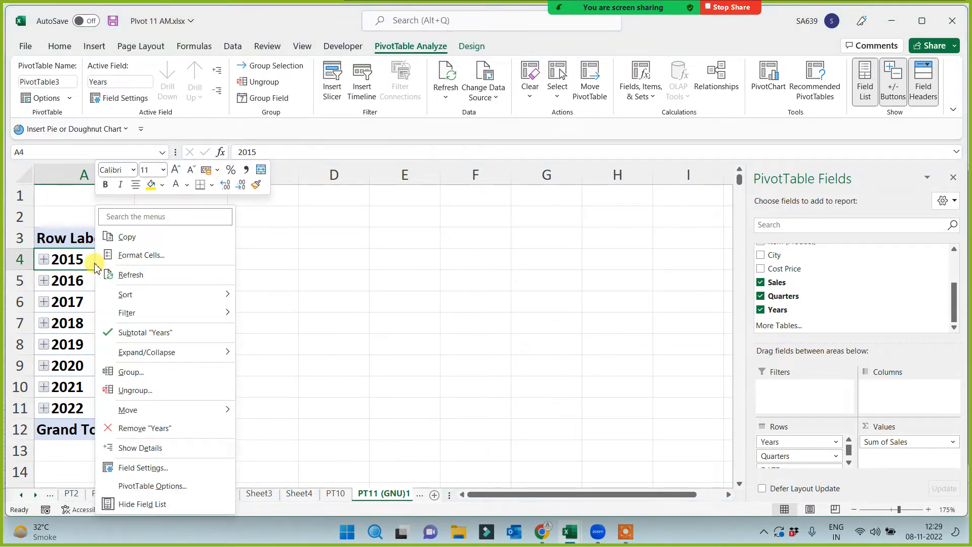
left_click(128, 391)
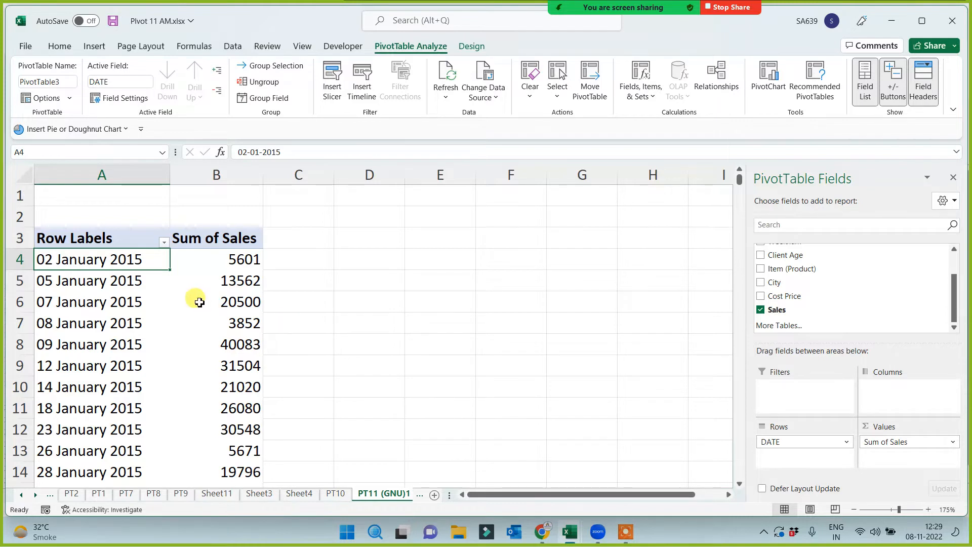
Group the individual dates in the pivot table's row labels by Months.
right_click(106, 264)
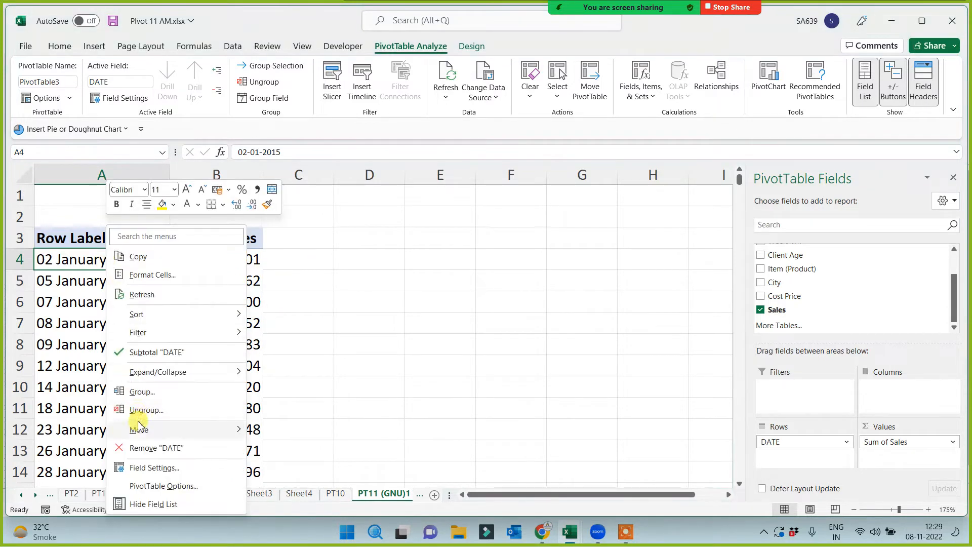
left_click(140, 401)
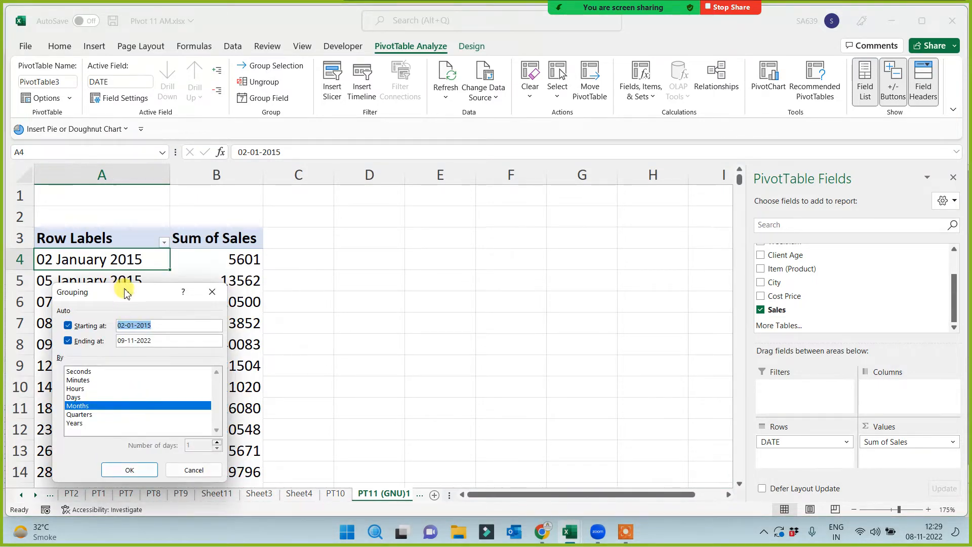
left_click_drag(159, 287, 425, 223)
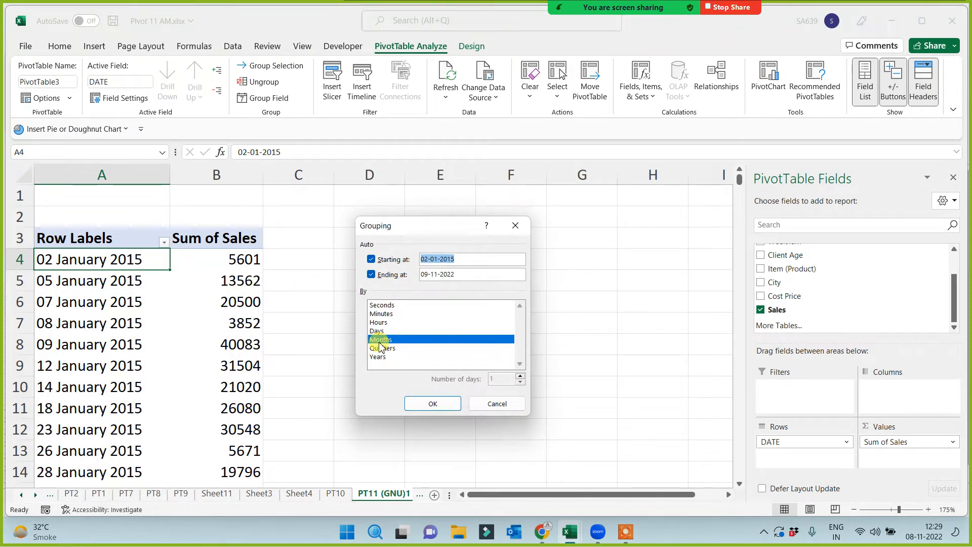
left_click(435, 404)
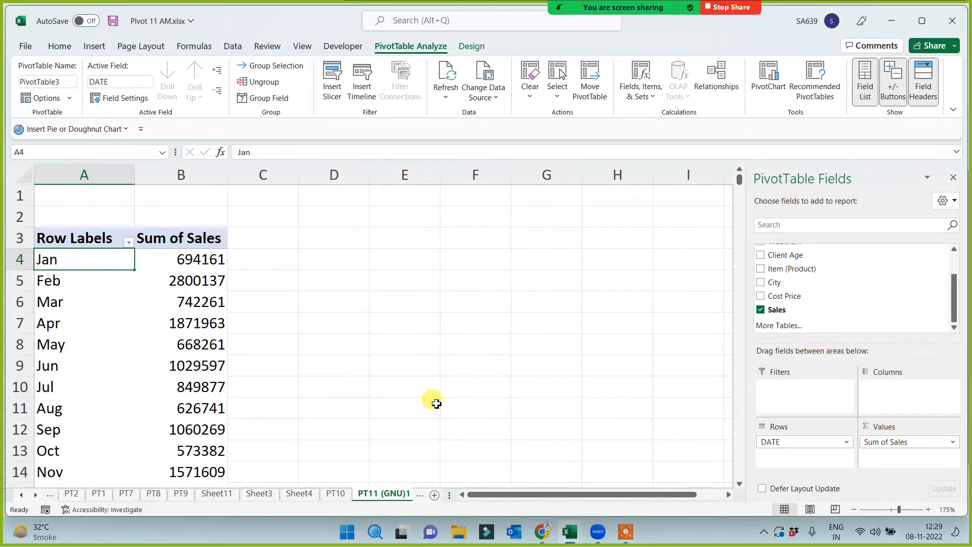
scroll(315, 311, "down", 2)
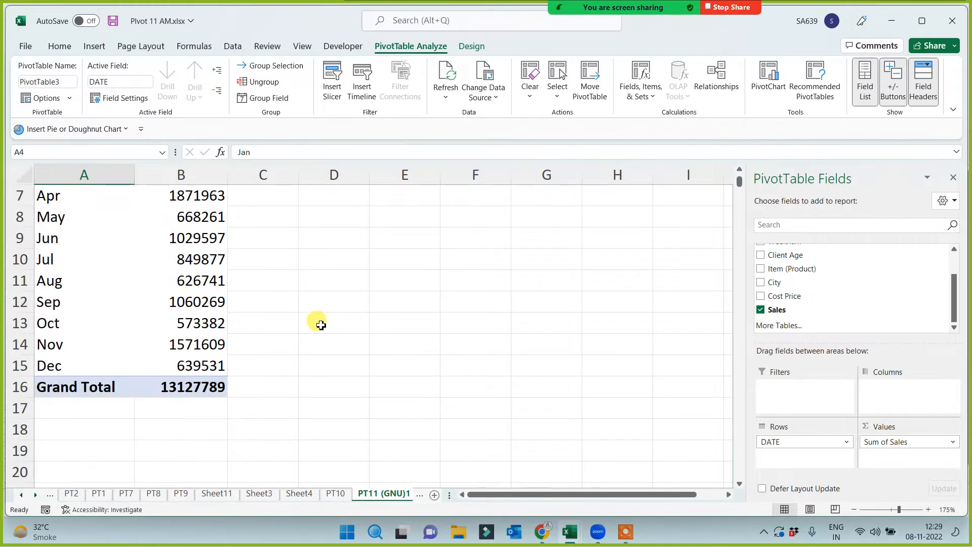
scroll(326, 324, "up", 2)
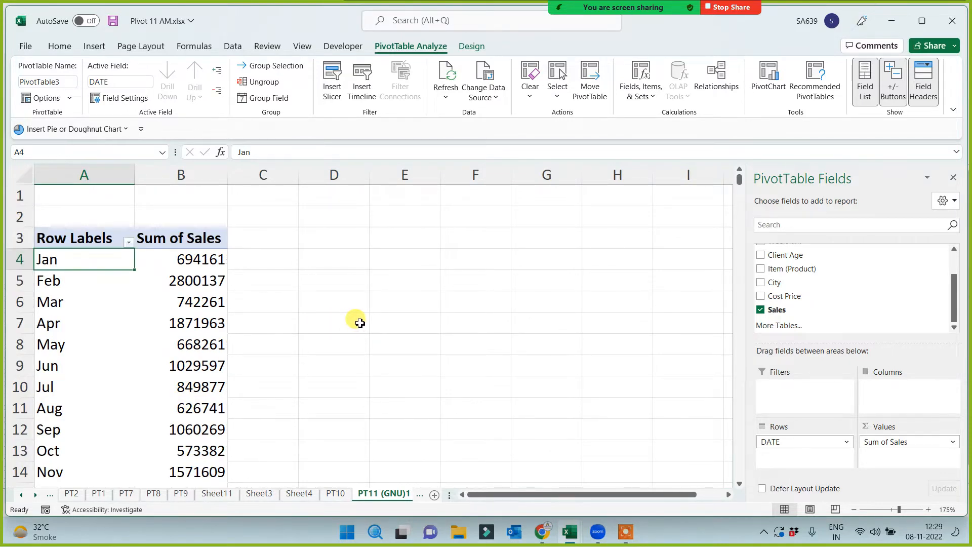
Regroup the pivot table's month row labels by Quarters only.
right_click(126, 268)
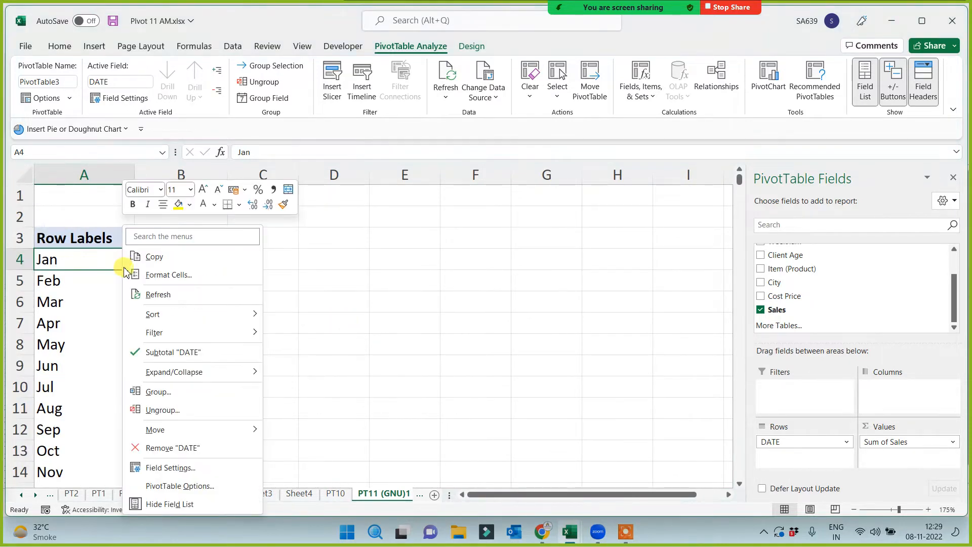
left_click(156, 393)
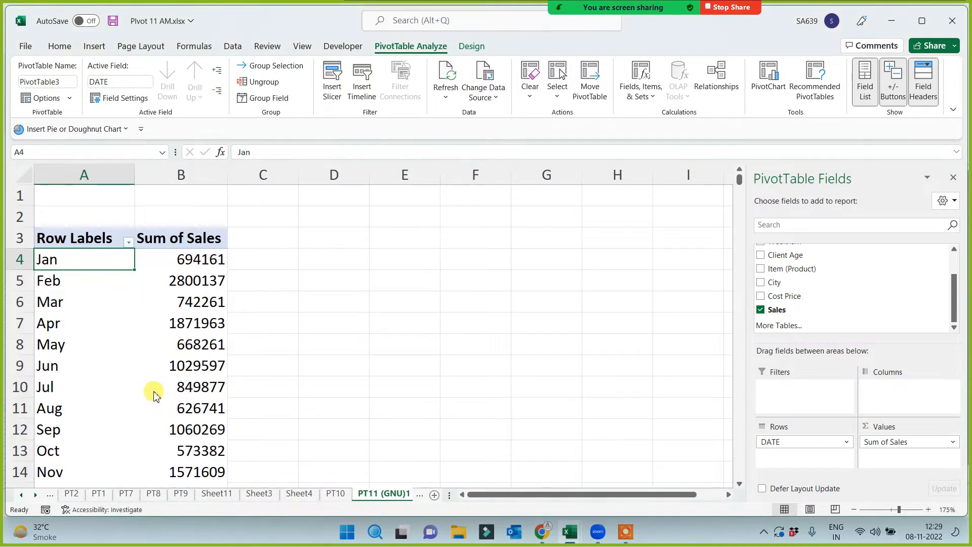
left_click(98, 407)
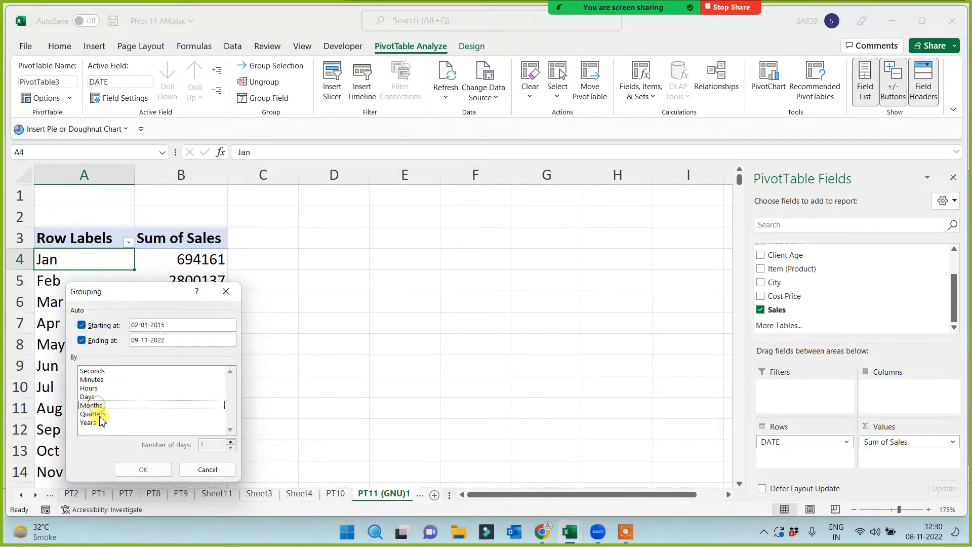
left_click(98, 414)
left_click(142, 470)
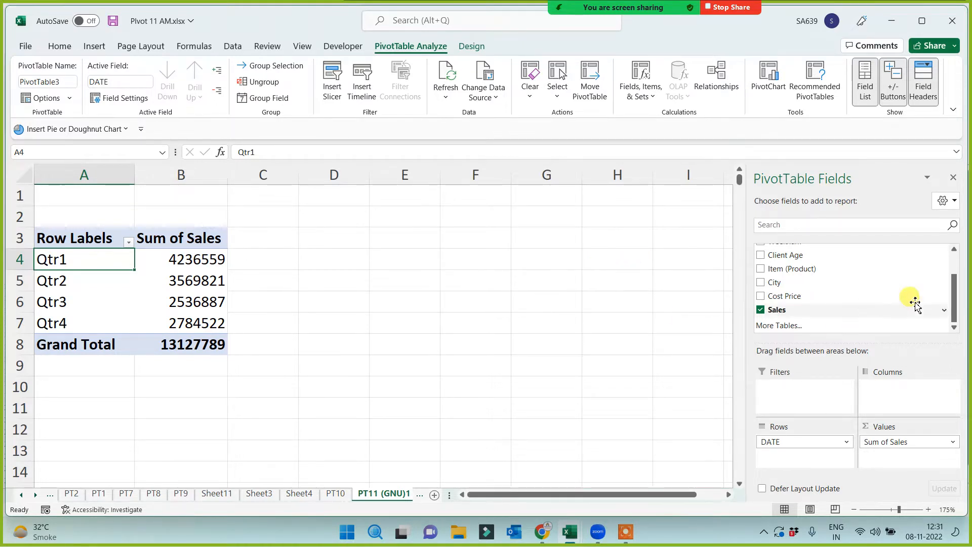
Regroup the pivot table's quarter row labels by Years only.
left_click_drag(957, 304, 955, 264)
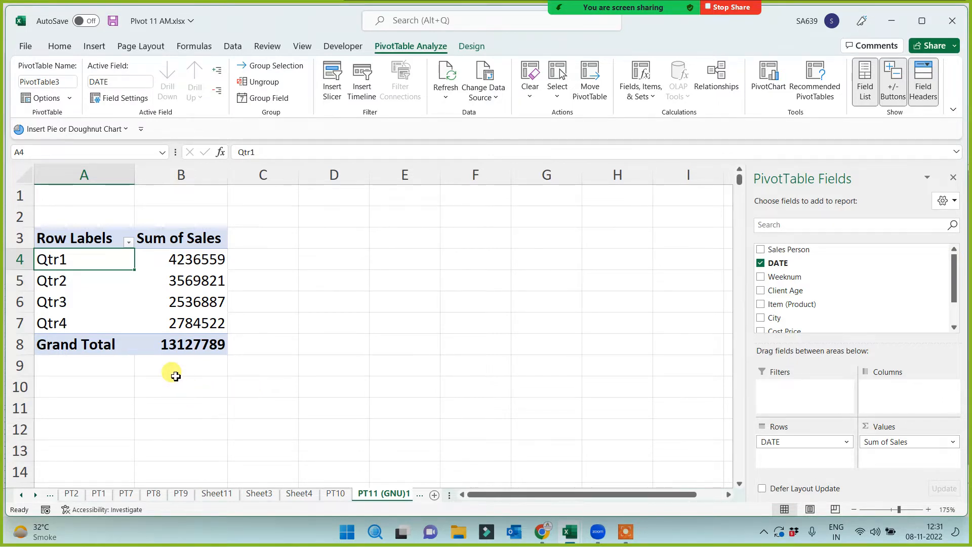
right_click(105, 265)
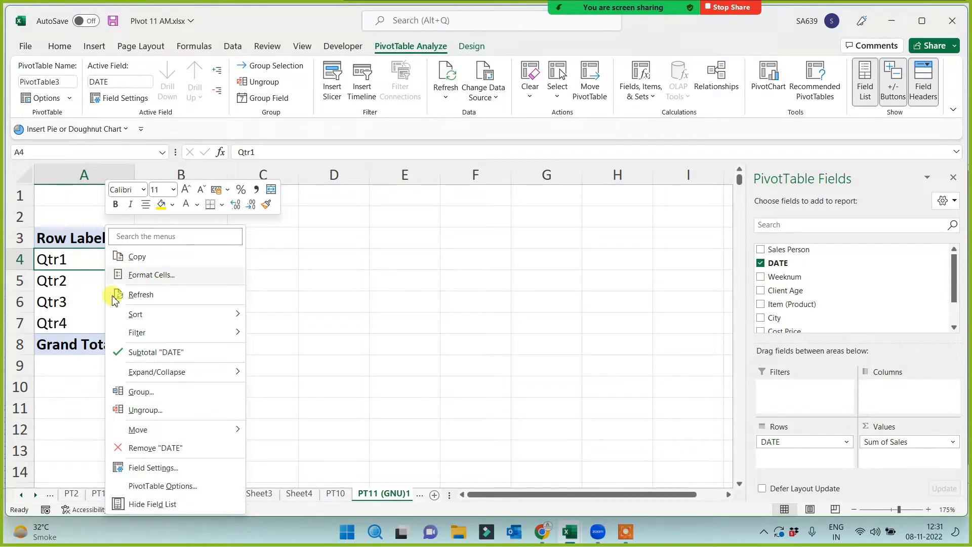
left_click(143, 390)
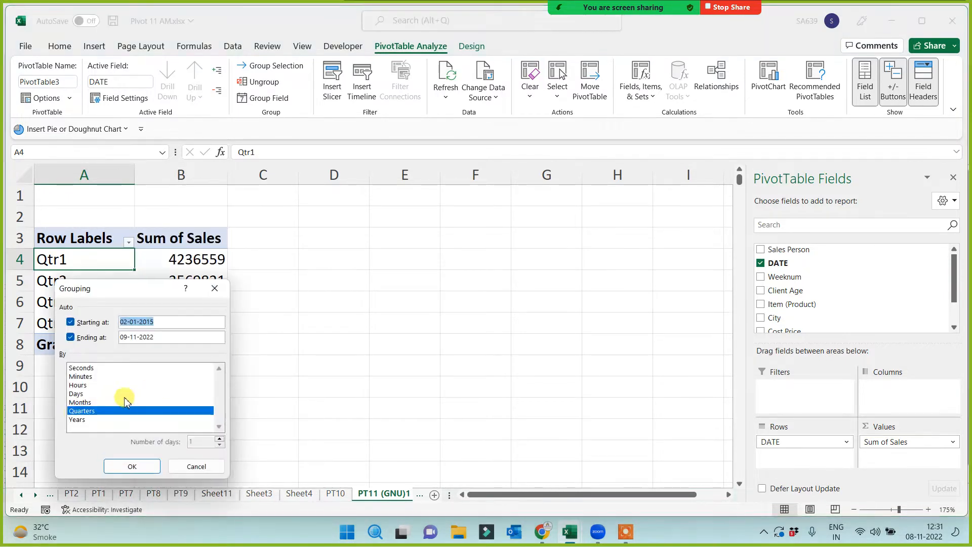
left_click(91, 419)
left_click(91, 411, "ctrl")
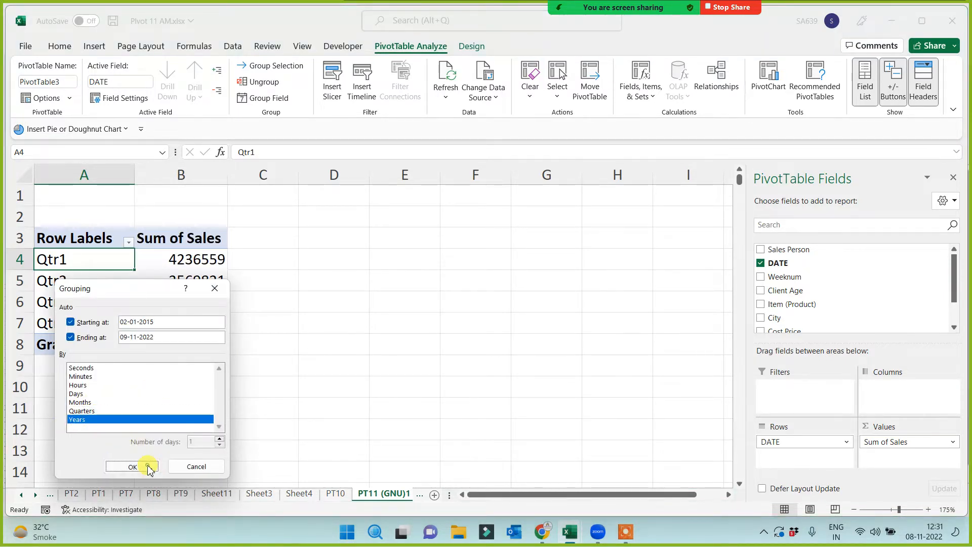
left_click(139, 466)
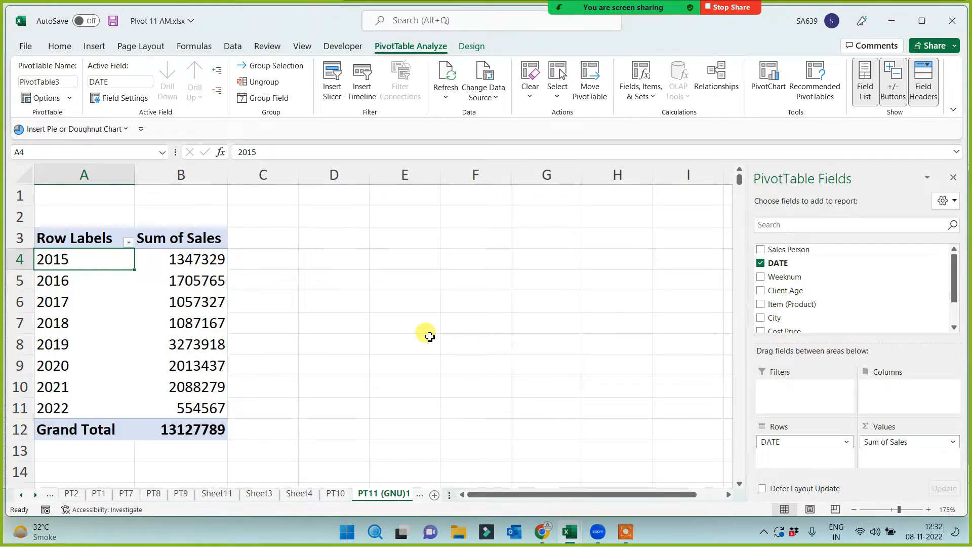
Regroup the pivot table's year row labels by Days only, with the number of days set to 7.
right_click(83, 267)
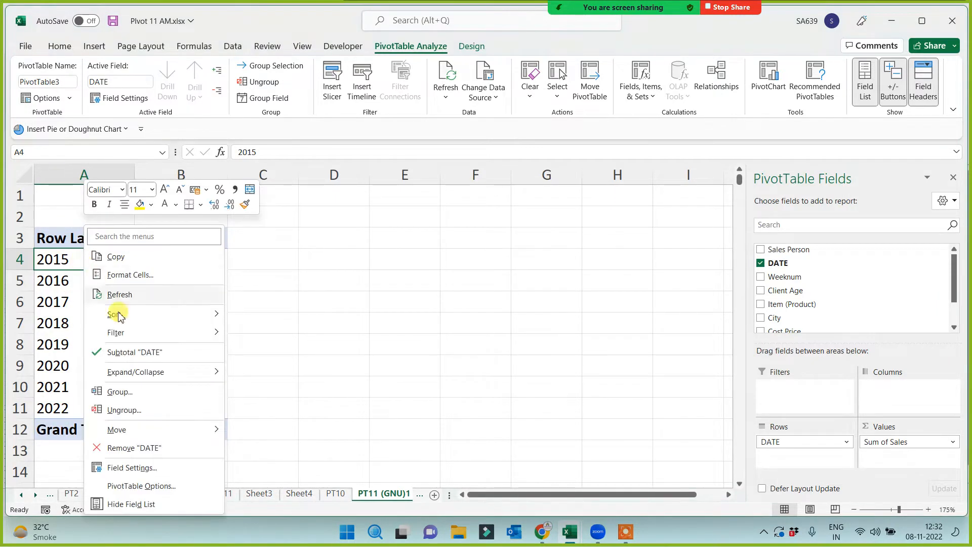
left_click(125, 394)
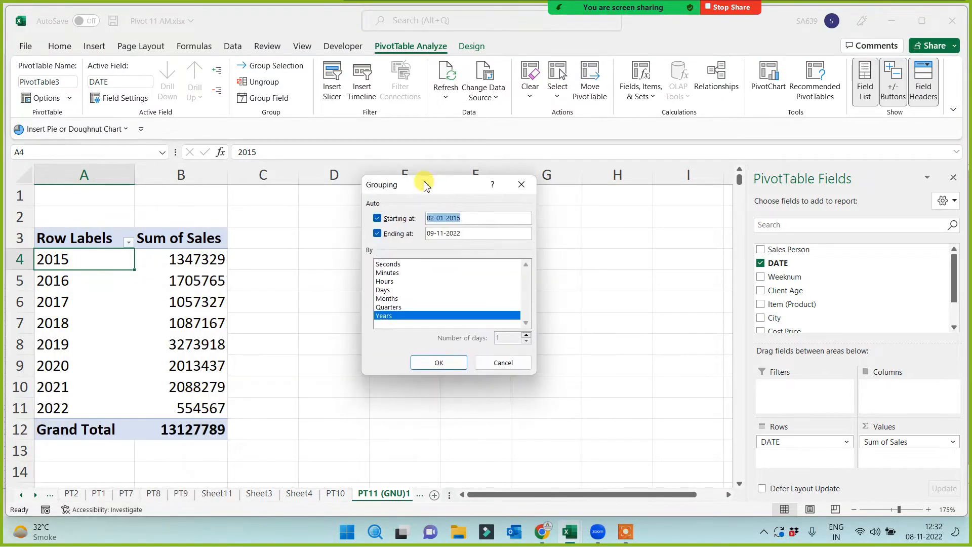
left_click(389, 289)
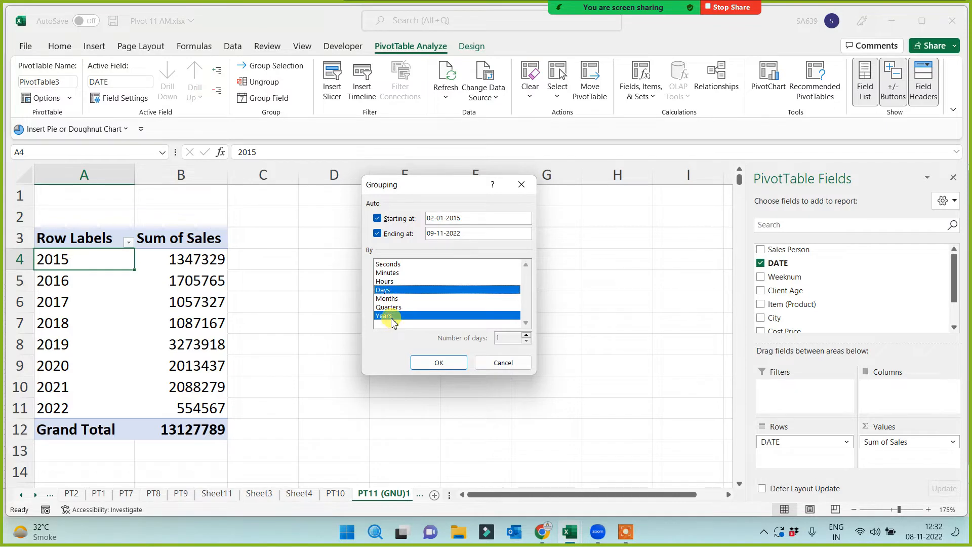
left_click(394, 316)
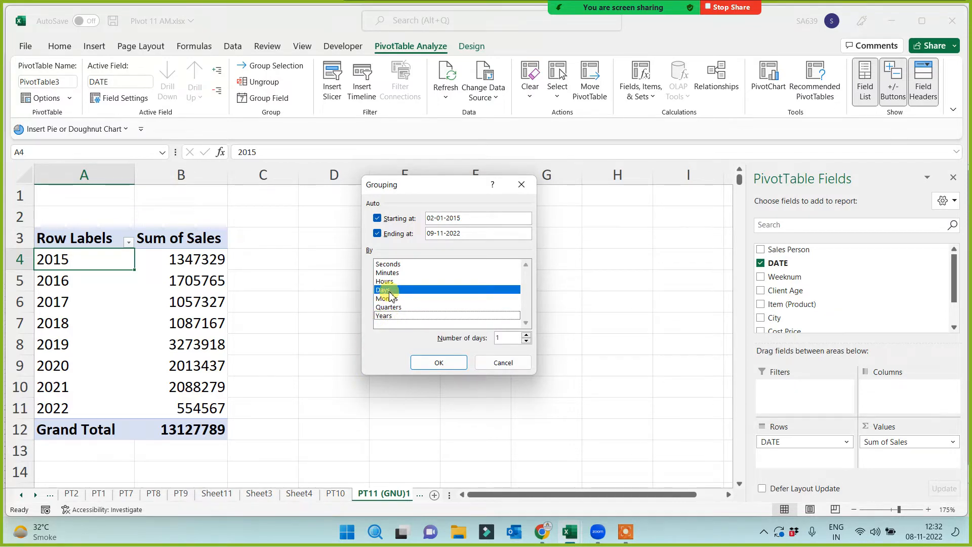
left_click(504, 338)
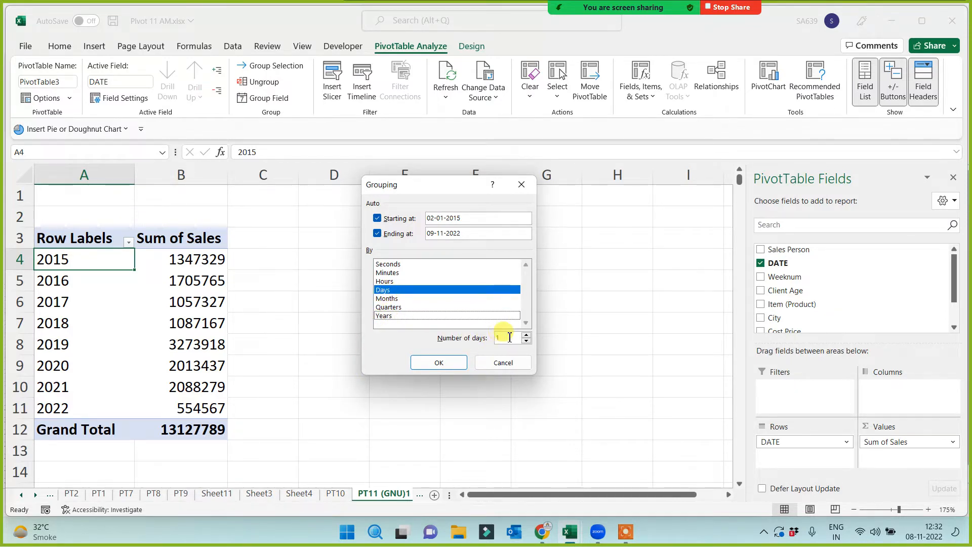
left_click_drag(511, 338, 458, 338)
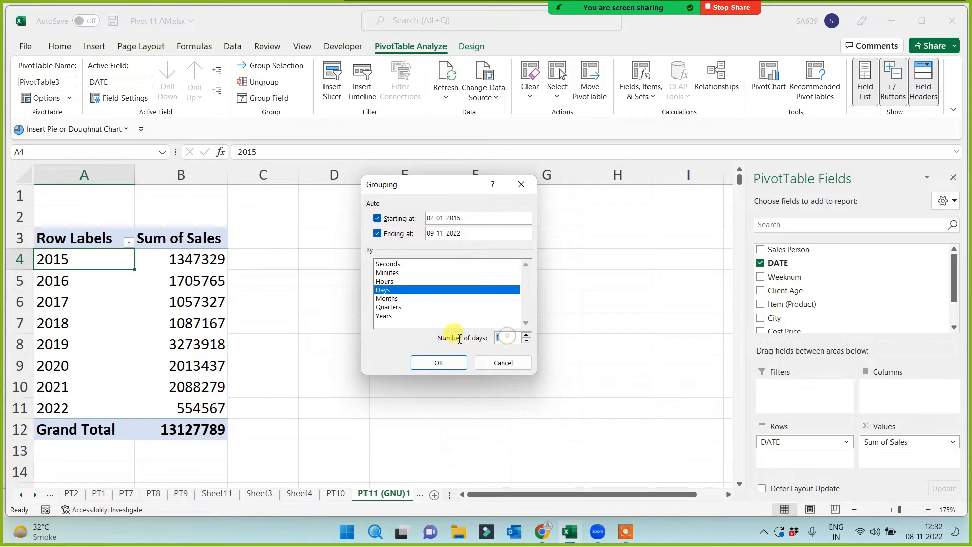
type("7")
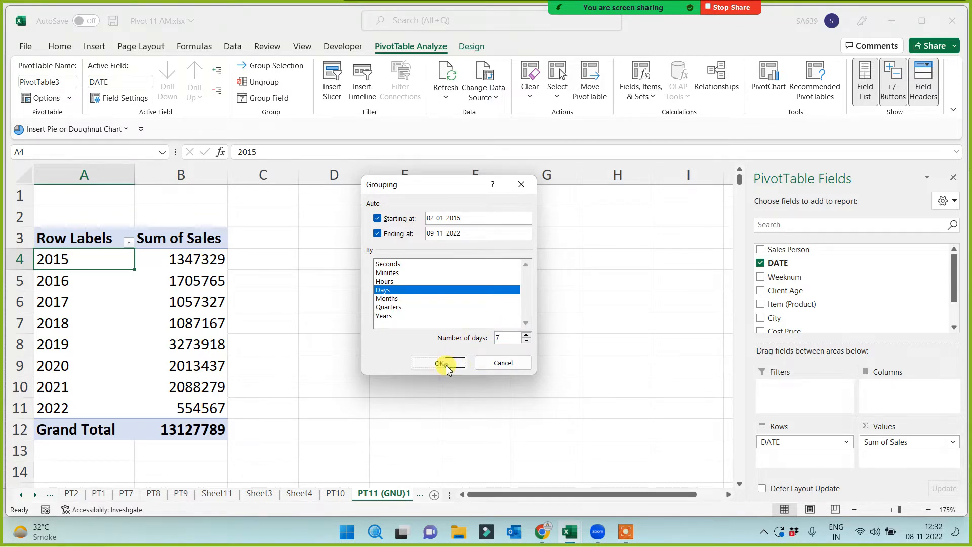
left_click(446, 363)
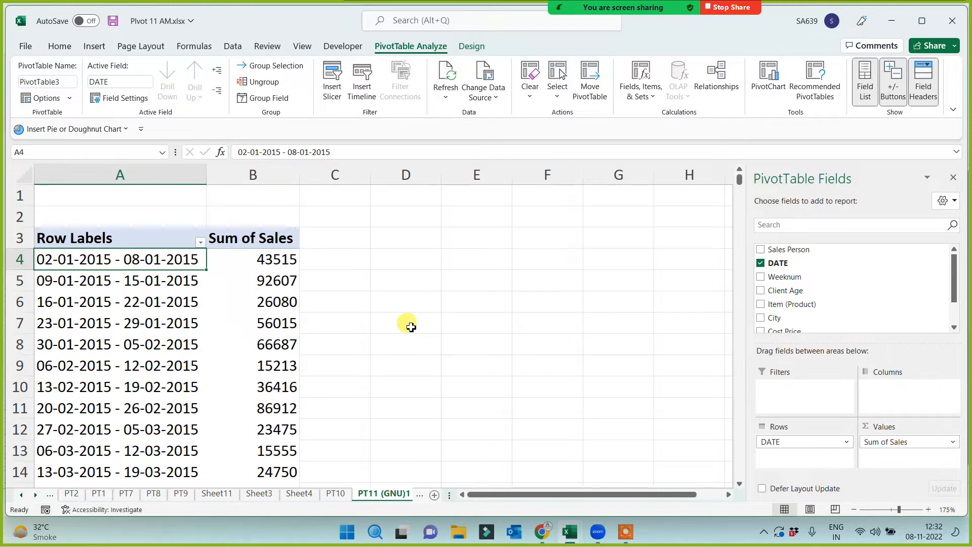
Change the date grouping of the pivot table's row labels to intervals of 15 days.
right_click(119, 257)
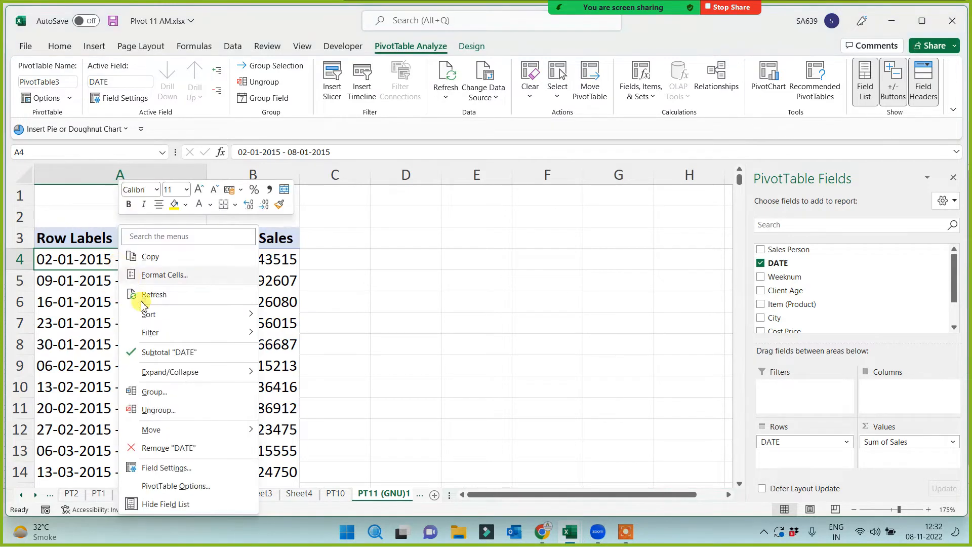
left_click(154, 392)
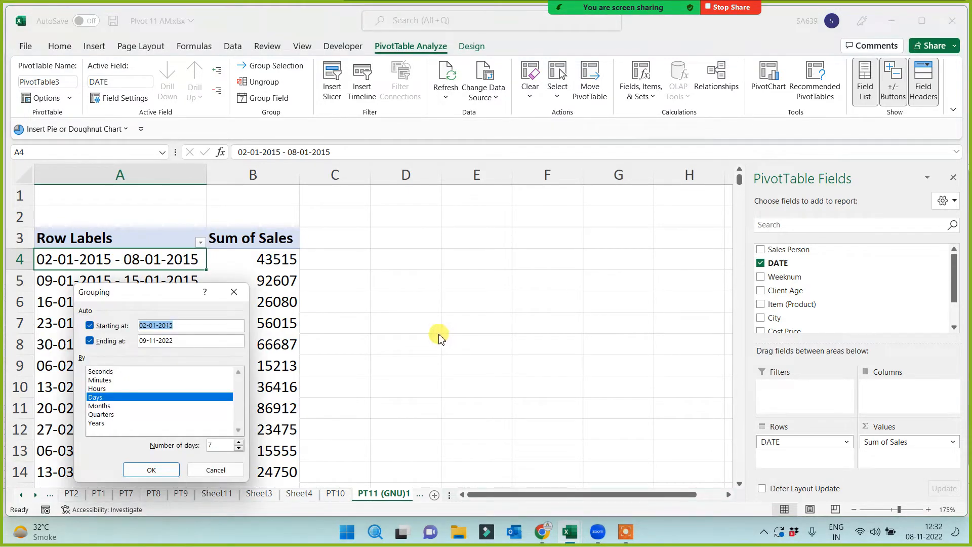
left_click_drag(158, 291, 433, 207)
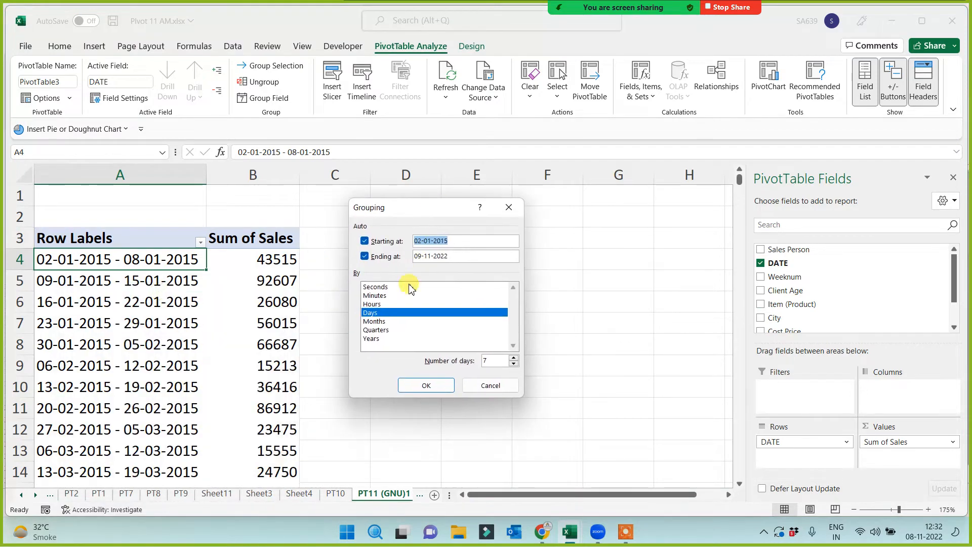
left_click(488, 362)
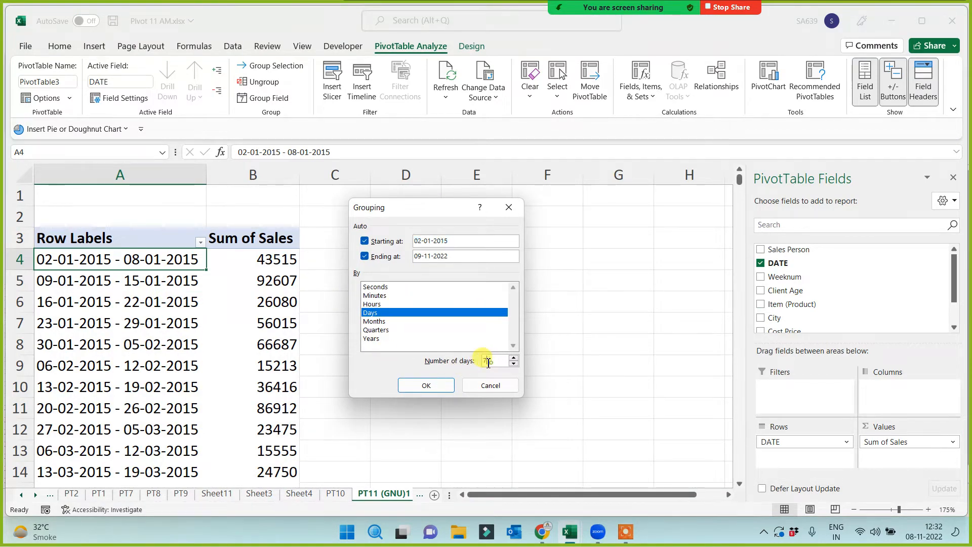
key("BackSpace")
type("15")
left_click(437, 385)
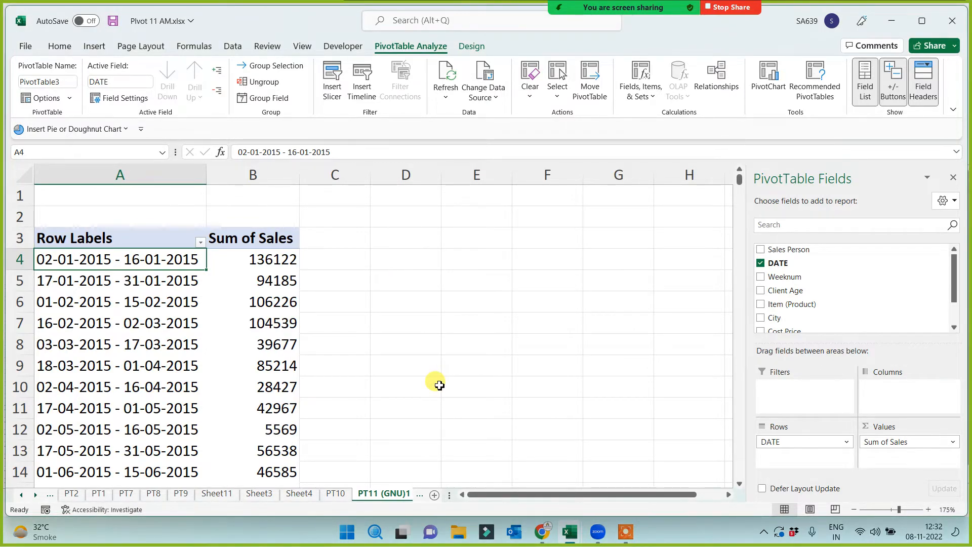
Regroup the pivot table's 15-day row labels by Years only.
left_click(160, 261)
right_click(162, 262)
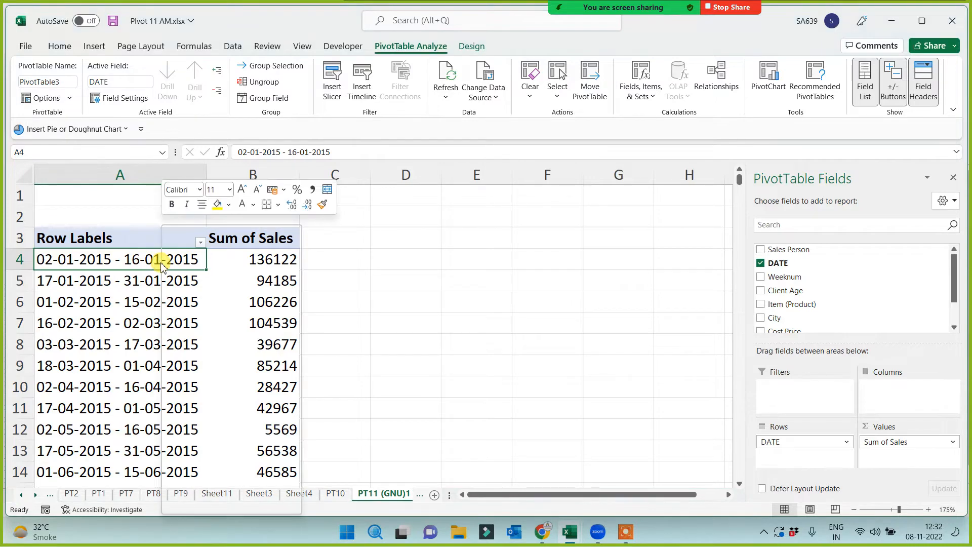
left_click(195, 392)
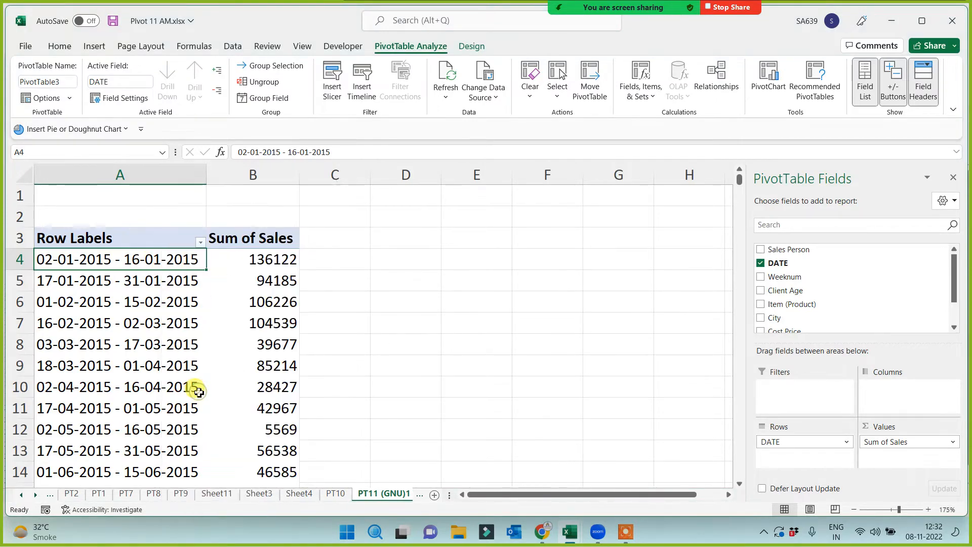
left_click(130, 397)
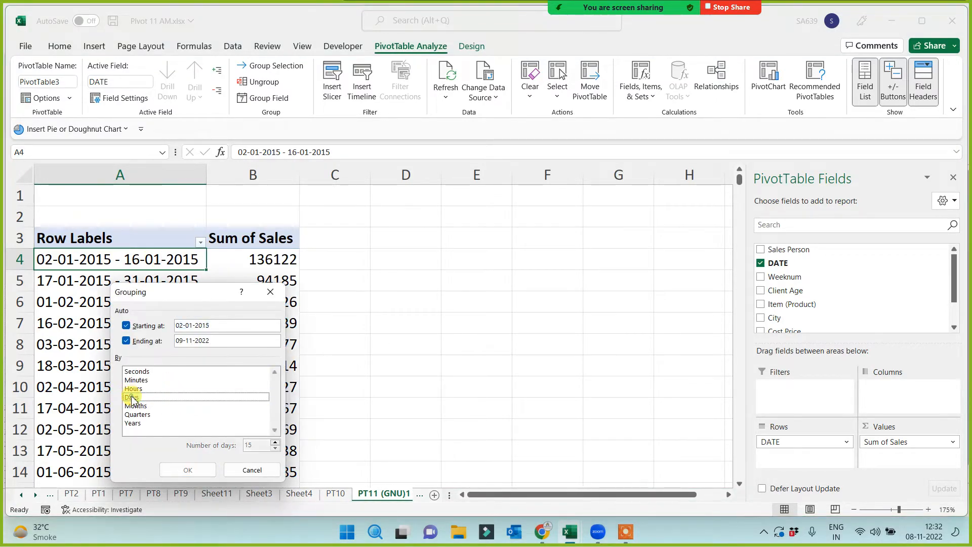
left_click(132, 423)
left_click(195, 472)
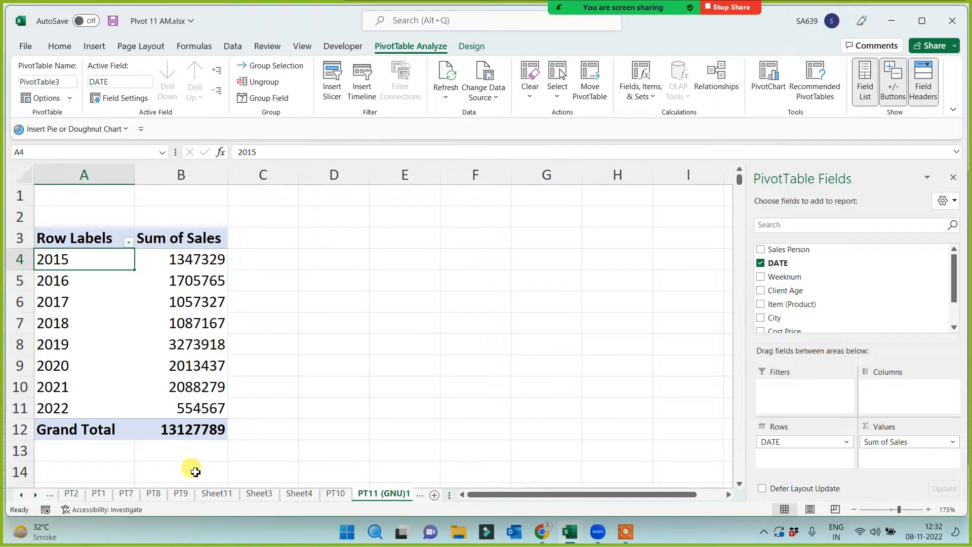
Change the date grouping of the pivot table's row labels from Years to Months only.
right_click(105, 263)
left_click(135, 391)
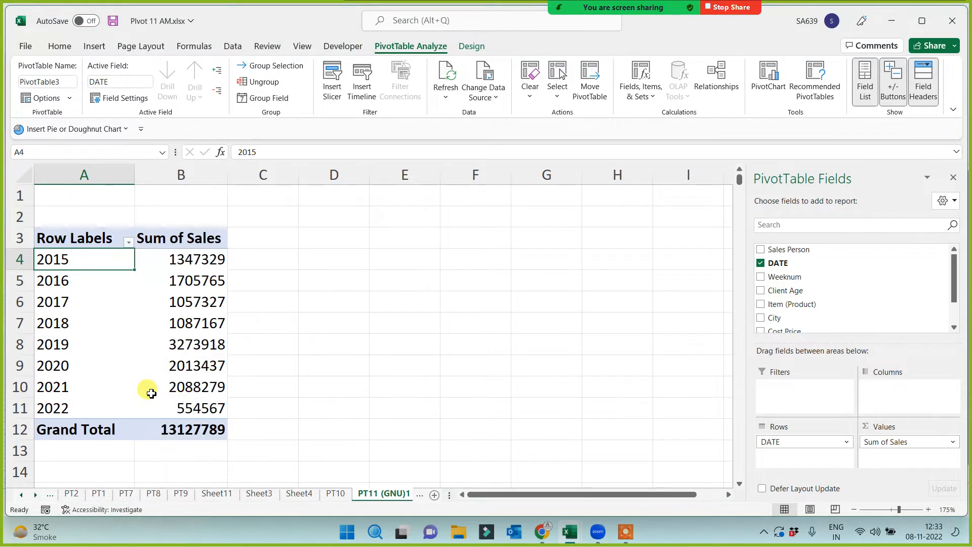
left_click(86, 424)
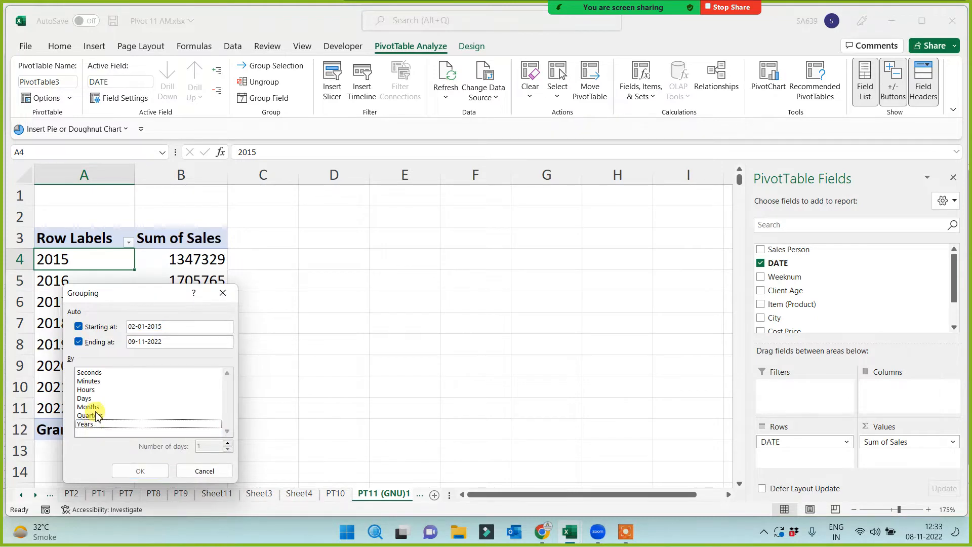
left_click(99, 409)
left_click(146, 471)
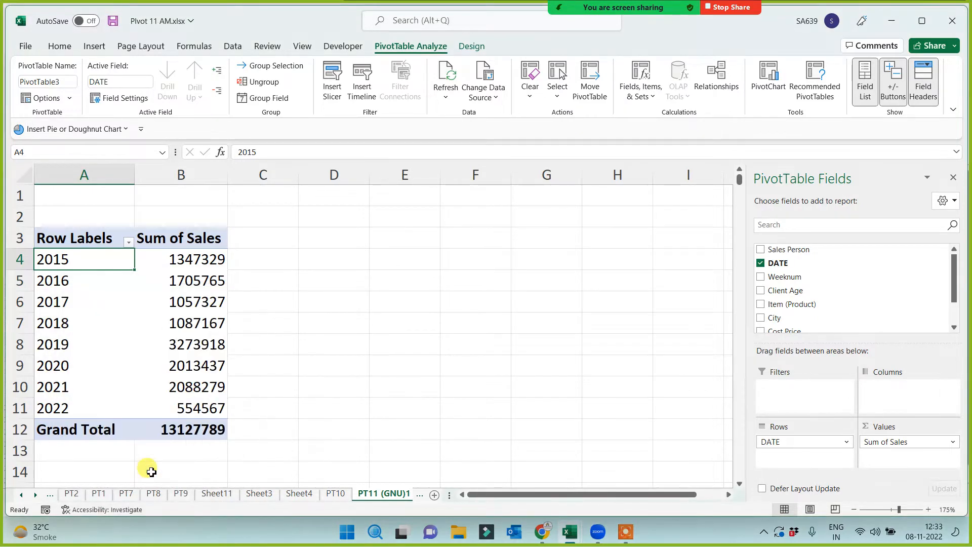
scroll(333, 432, "down", 1)
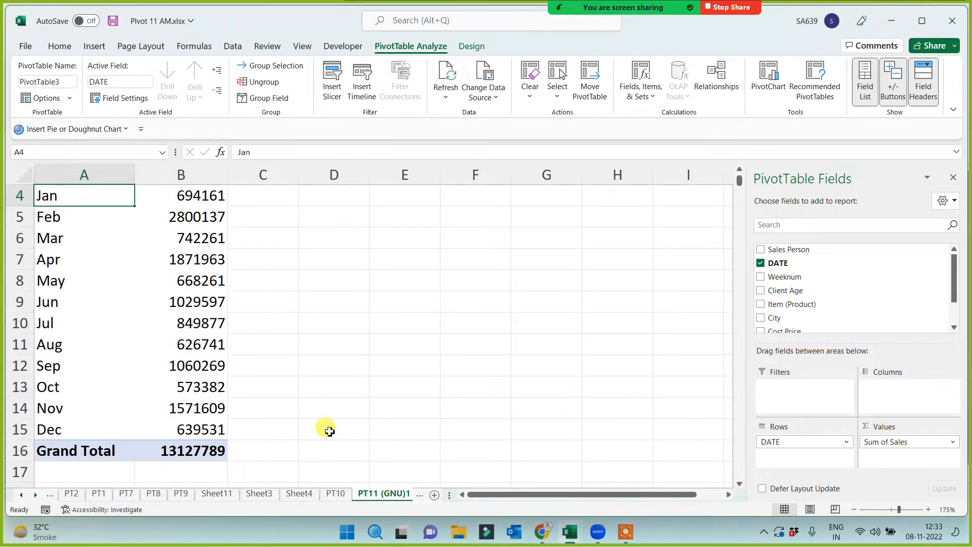
scroll(316, 416, "up", 1)
left_click(189, 257)
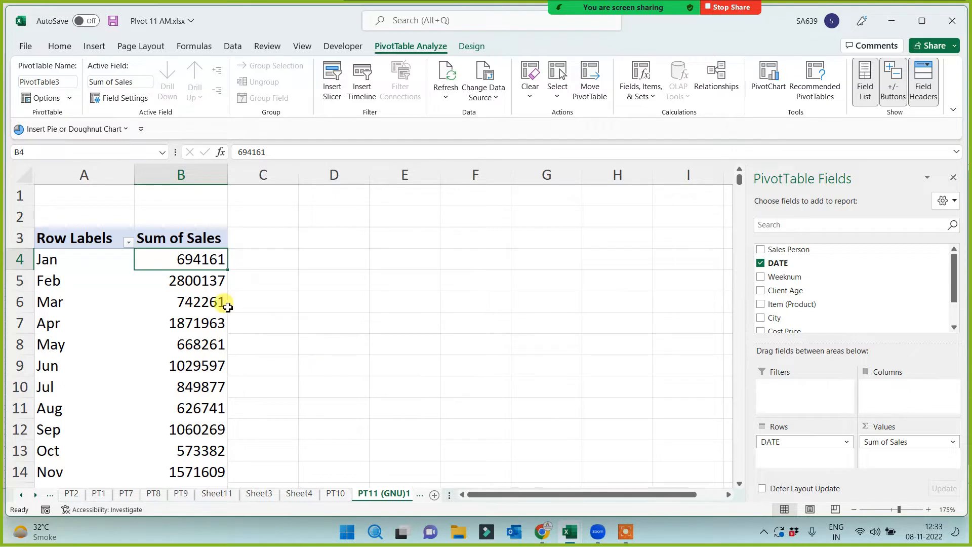
left_click(193, 283)
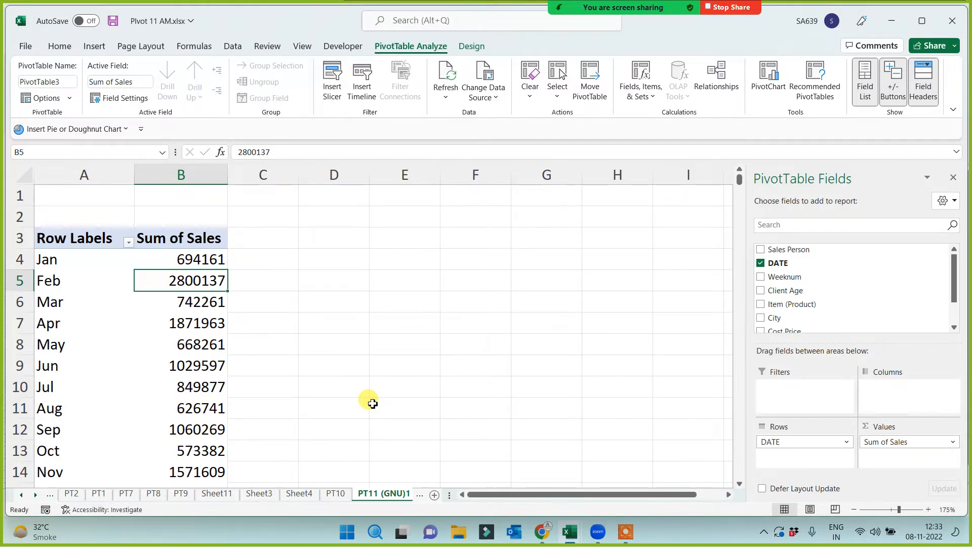
Add Quarters and Years to the Months grouping of the pivot table's row labels, keeping the automatic start and end dates.
right_click(67, 261)
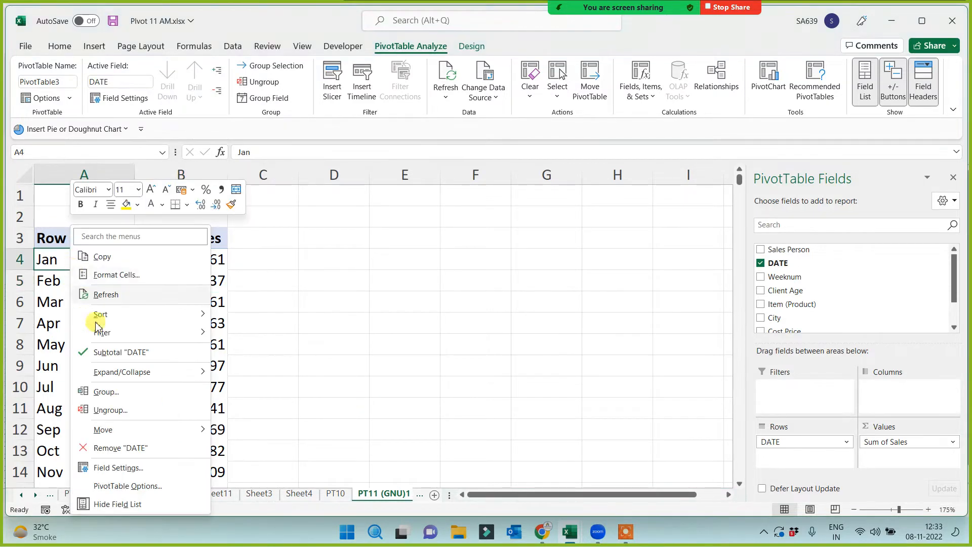
left_click(106, 391)
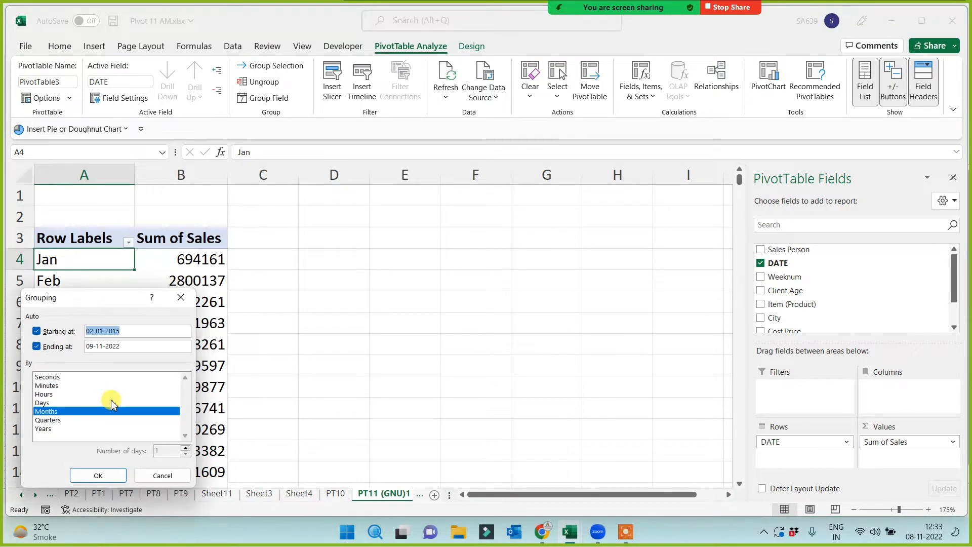
left_click_drag(113, 300, 489, 230)
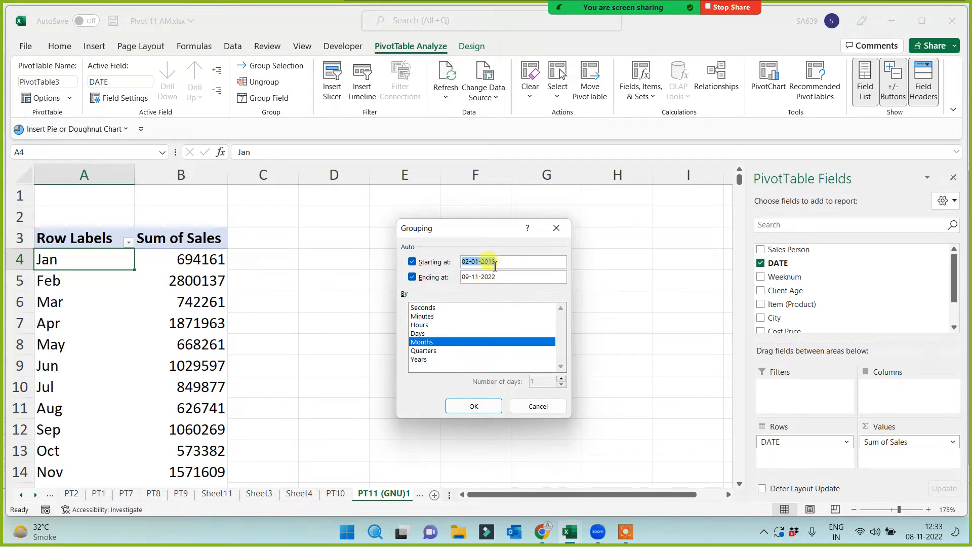
left_click(501, 261)
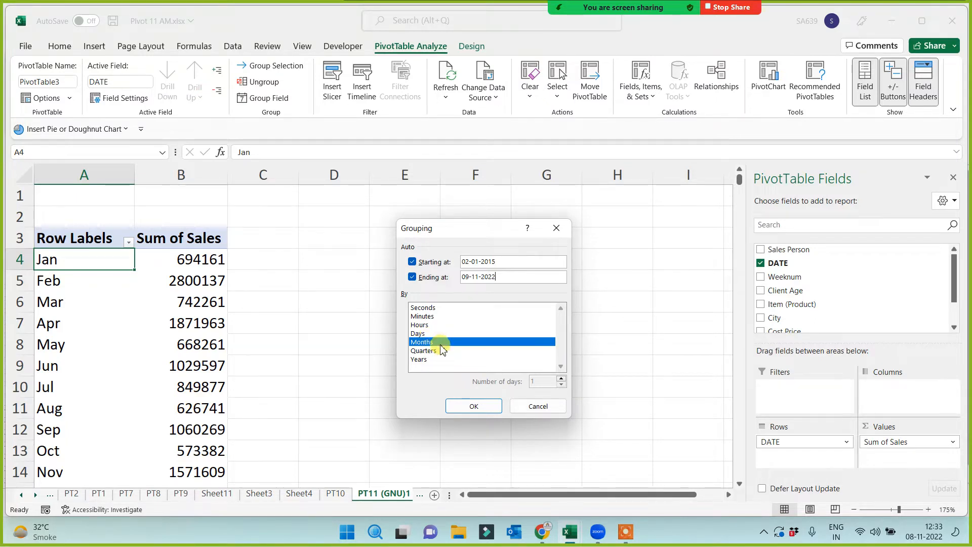
left_click(418, 360)
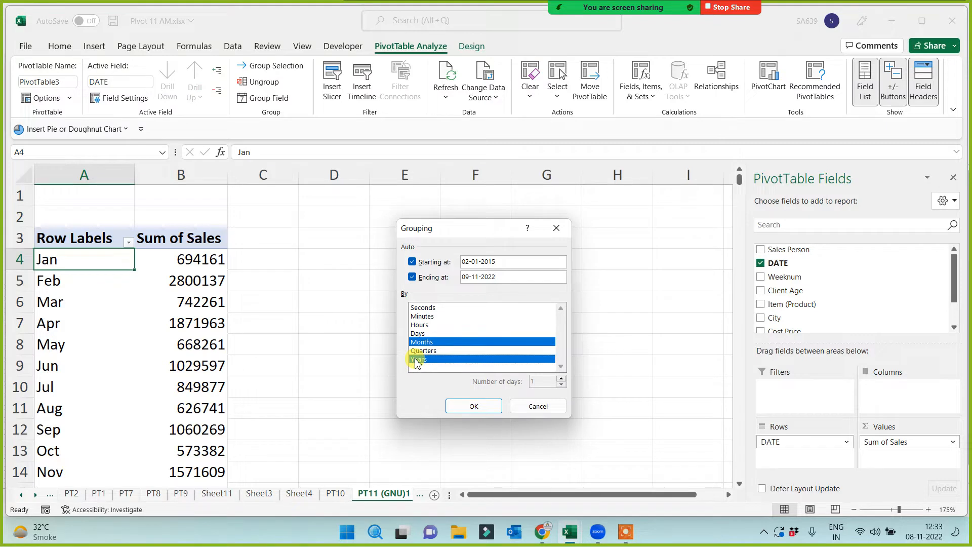
left_click(430, 351)
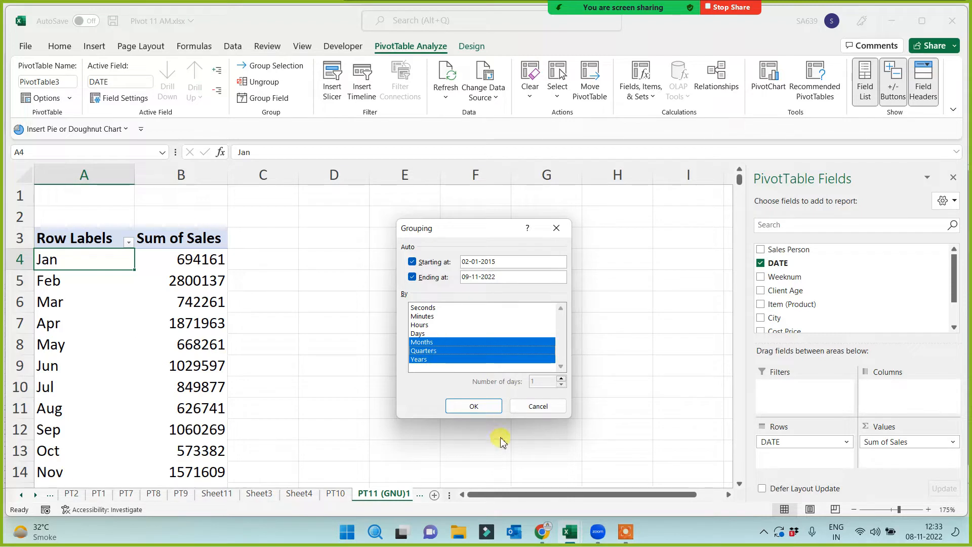
left_click(479, 407)
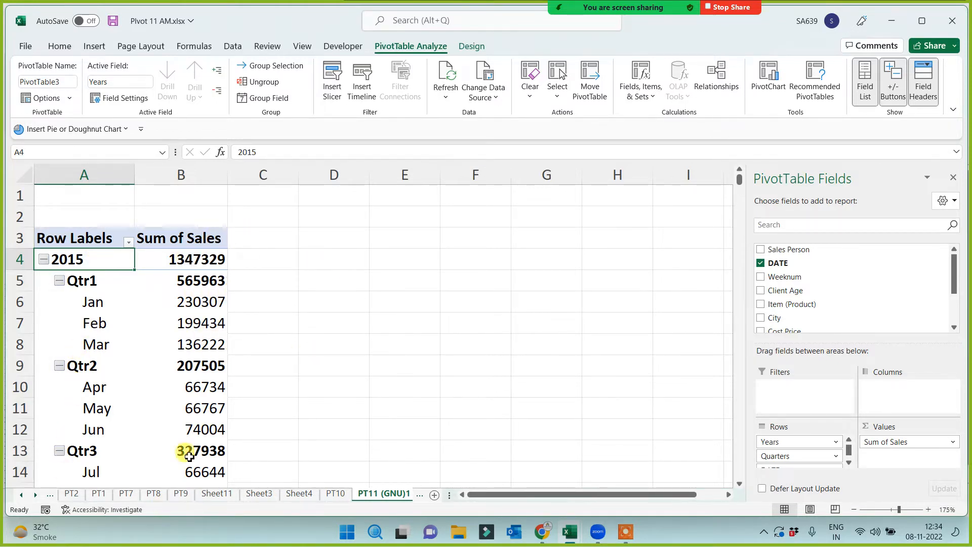
left_click(174, 259)
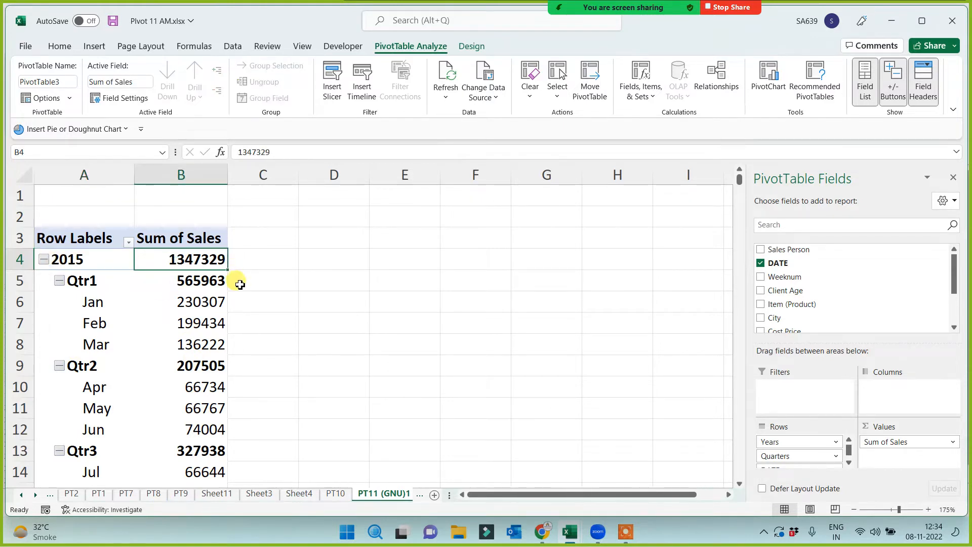
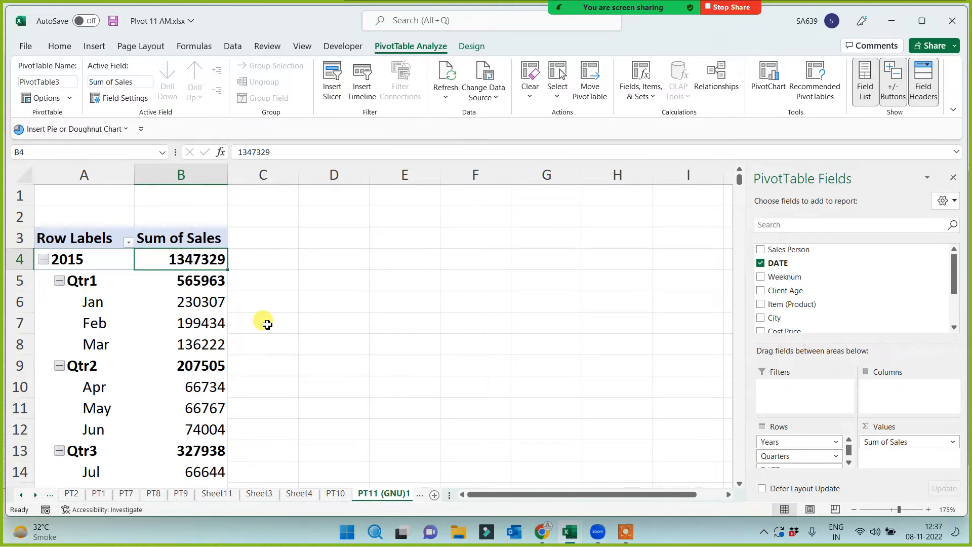
left_click(626, 532)
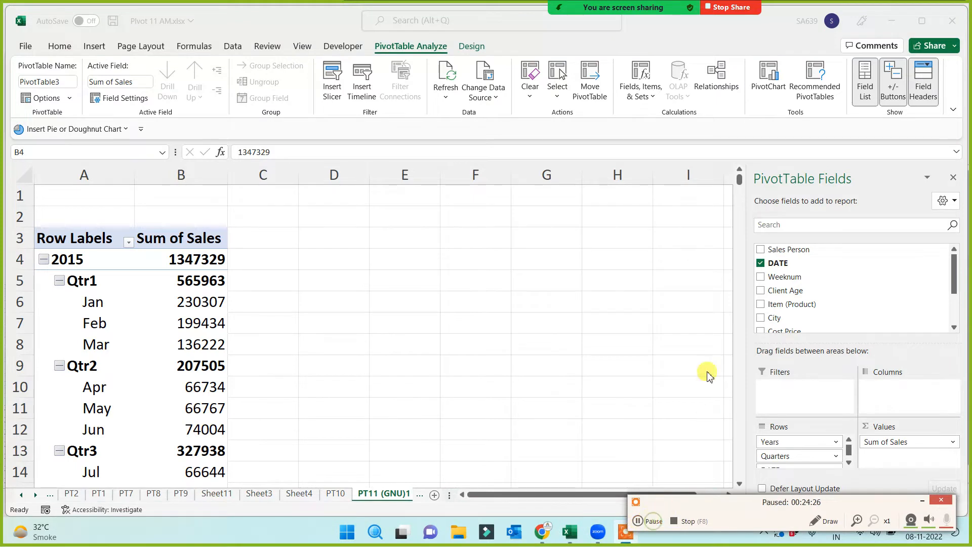
left_click(364, 263)
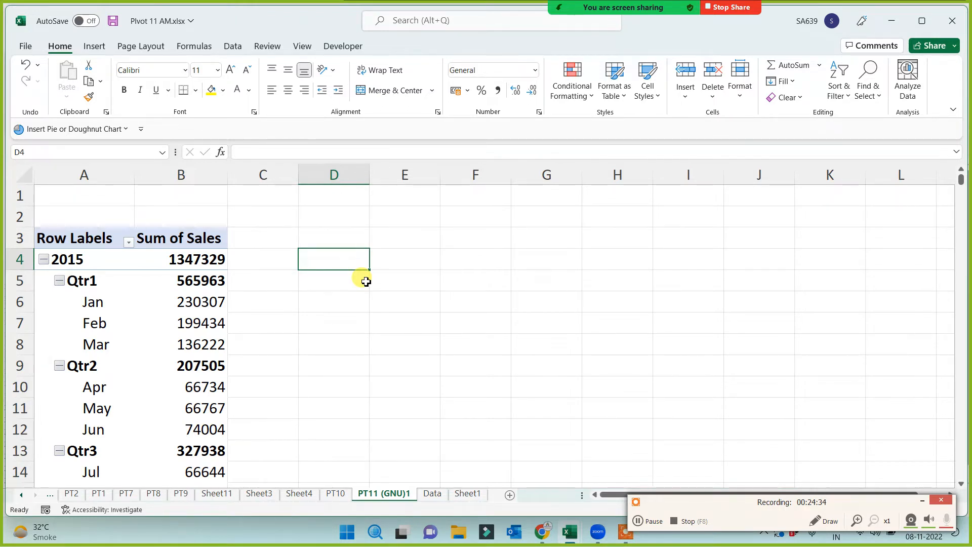
left_click(89, 280)
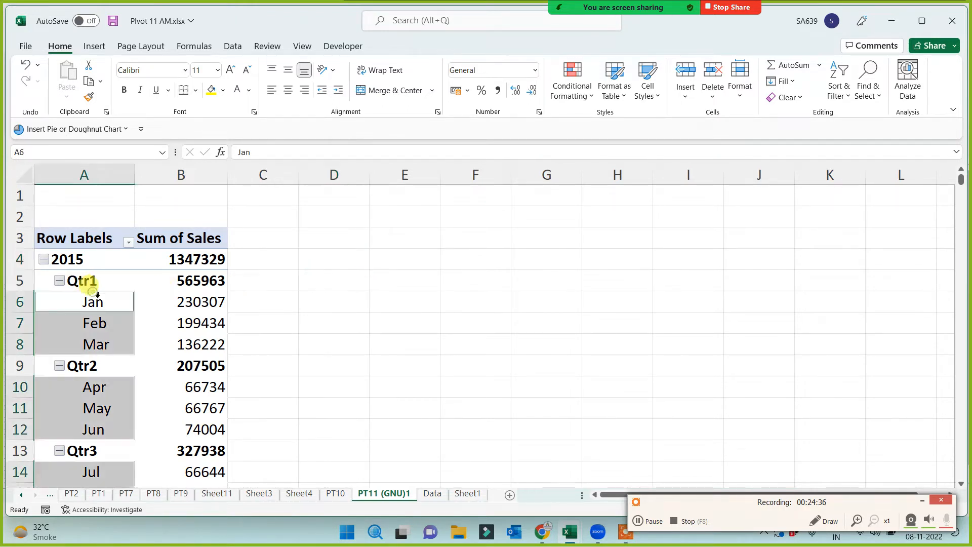
left_click(104, 175)
left_click_drag(184, 176, 184, 176)
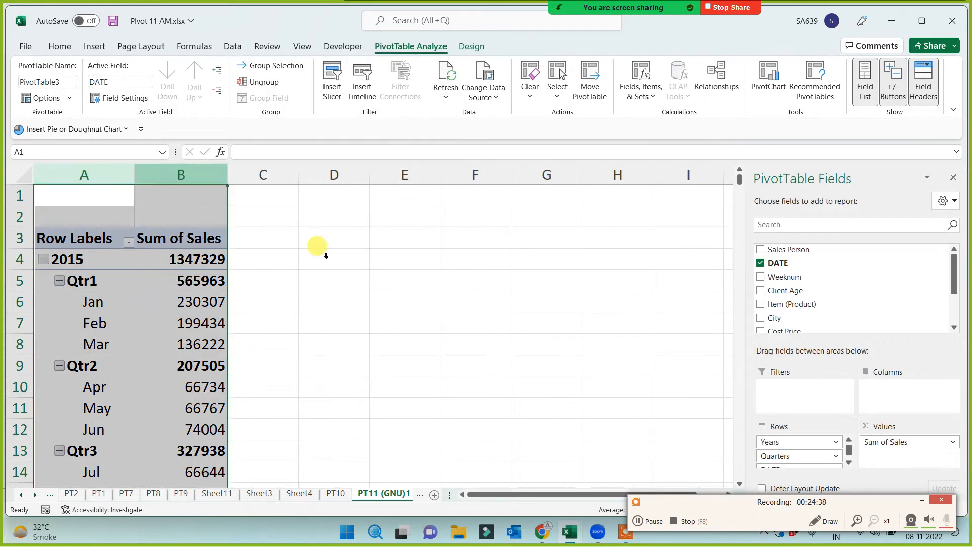
left_click(332, 259)
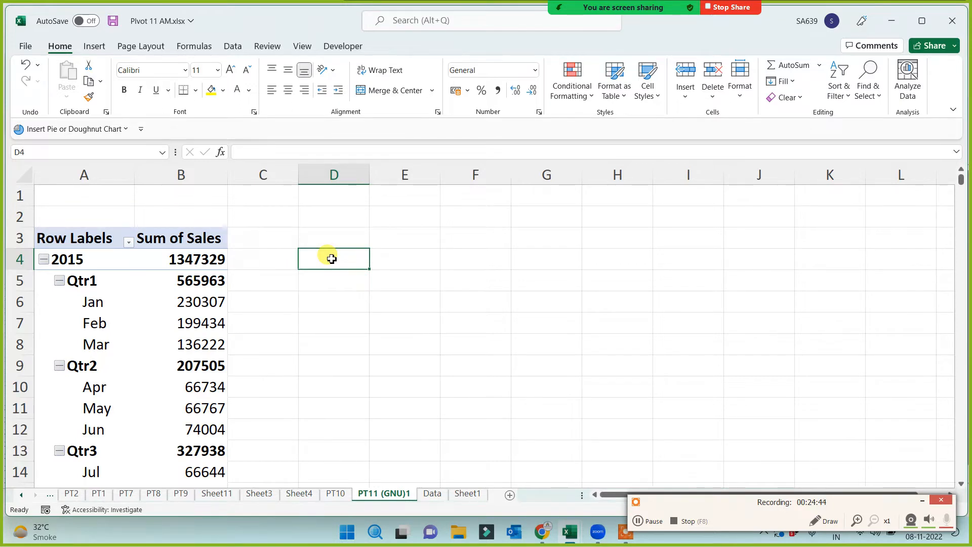
left_click(77, 174)
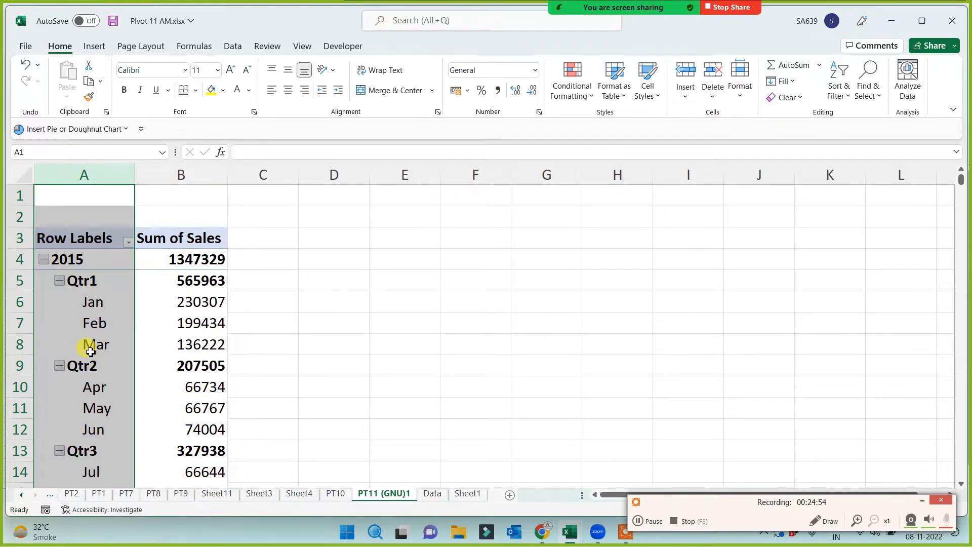
left_click(321, 348)
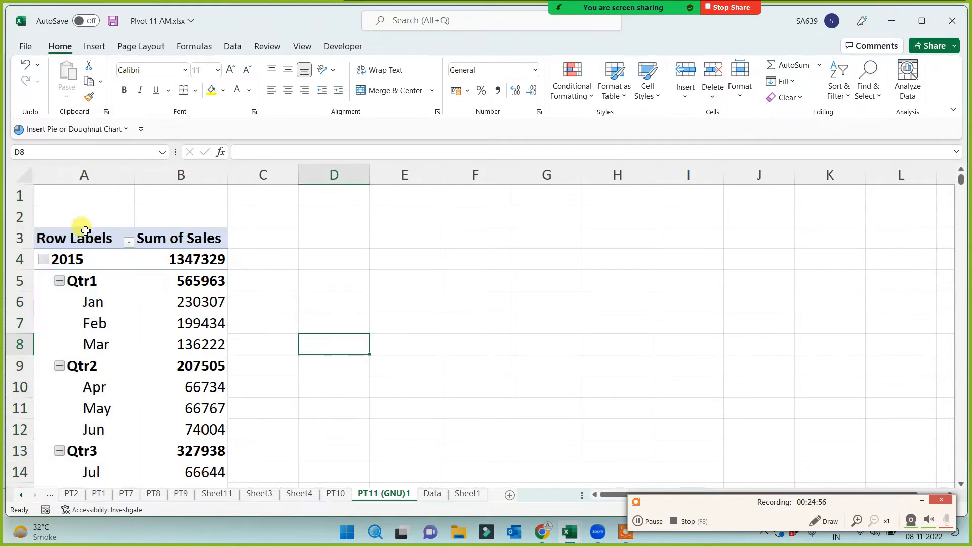
left_click(80, 174)
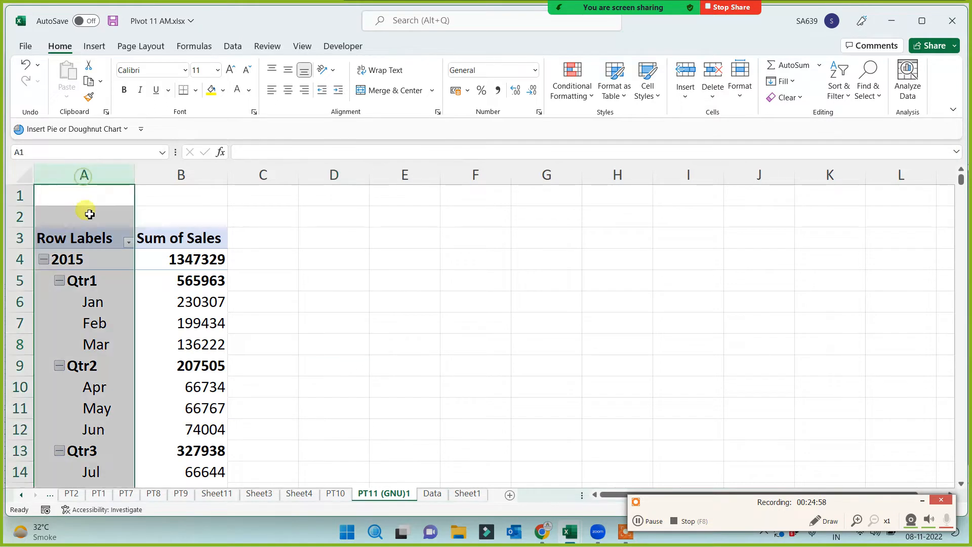
left_click(180, 175)
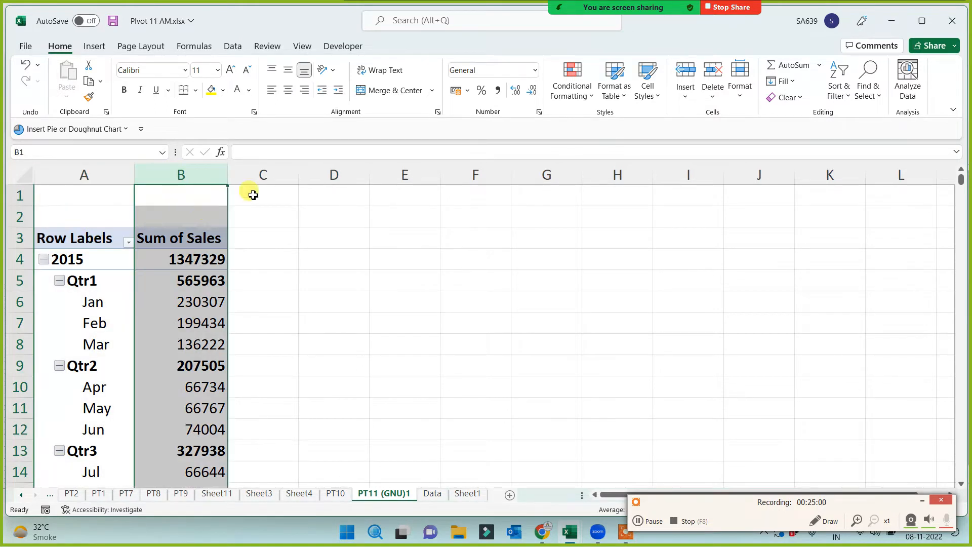
left_click(261, 174)
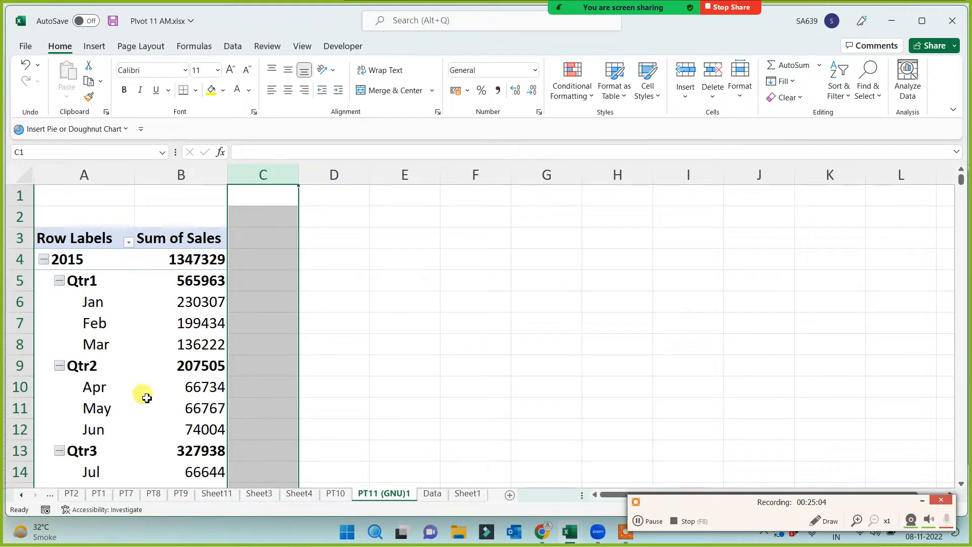
left_click(394, 306)
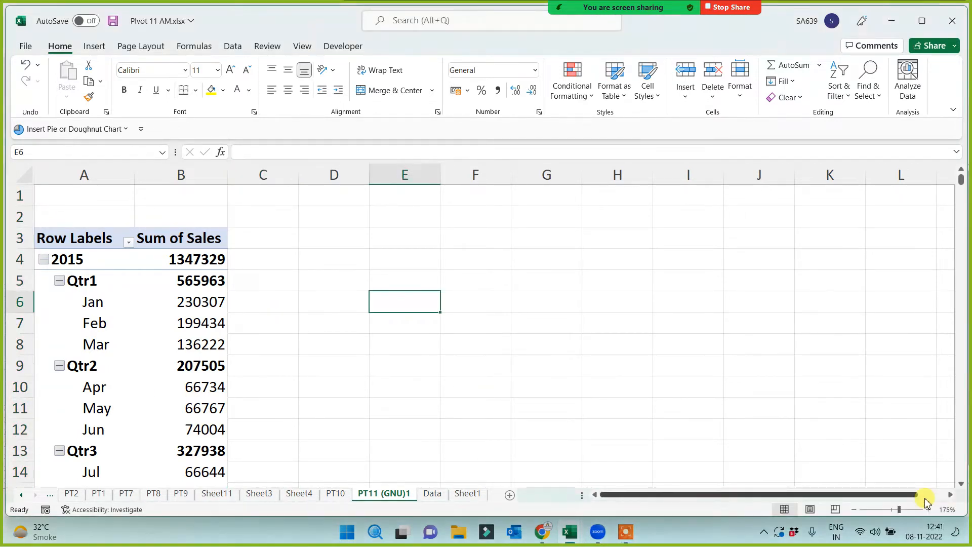
left_click(527, 359)
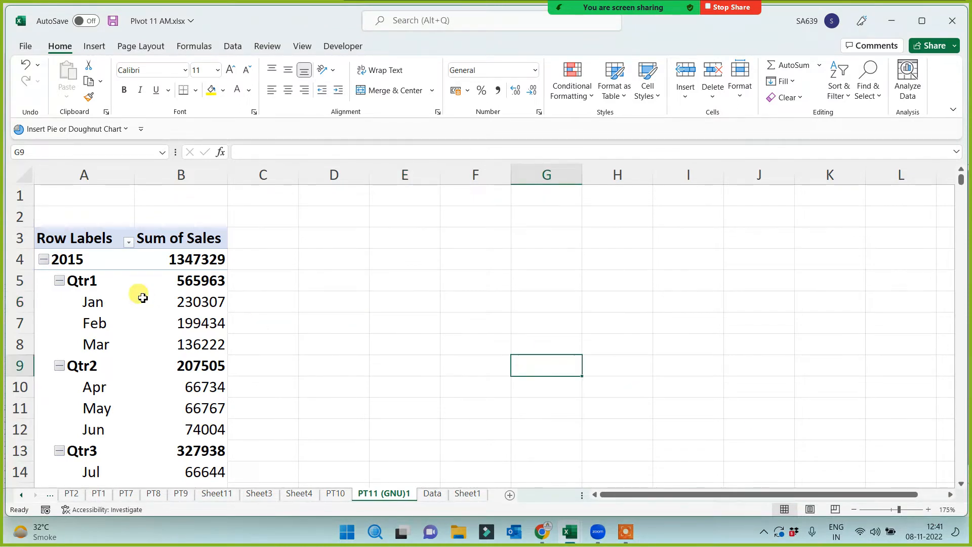
Enable the Classic PivotTable layout in the pivot table's display options.
left_click(104, 298)
right_click(108, 298)
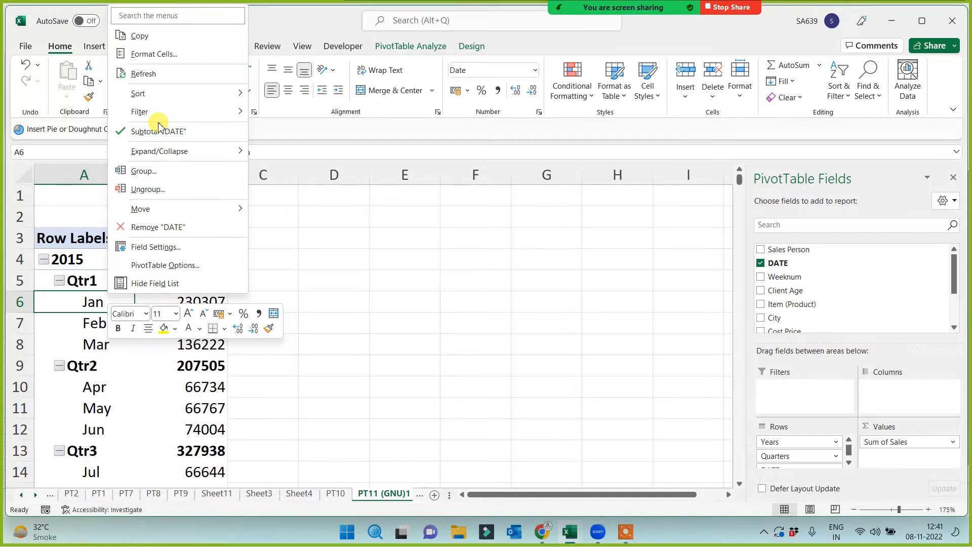
left_click(161, 266)
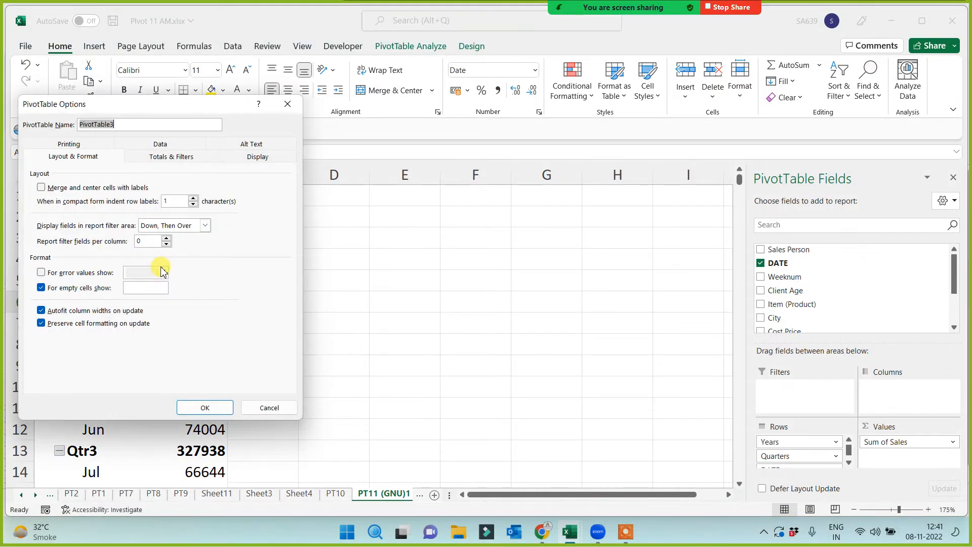
left_click(259, 157)
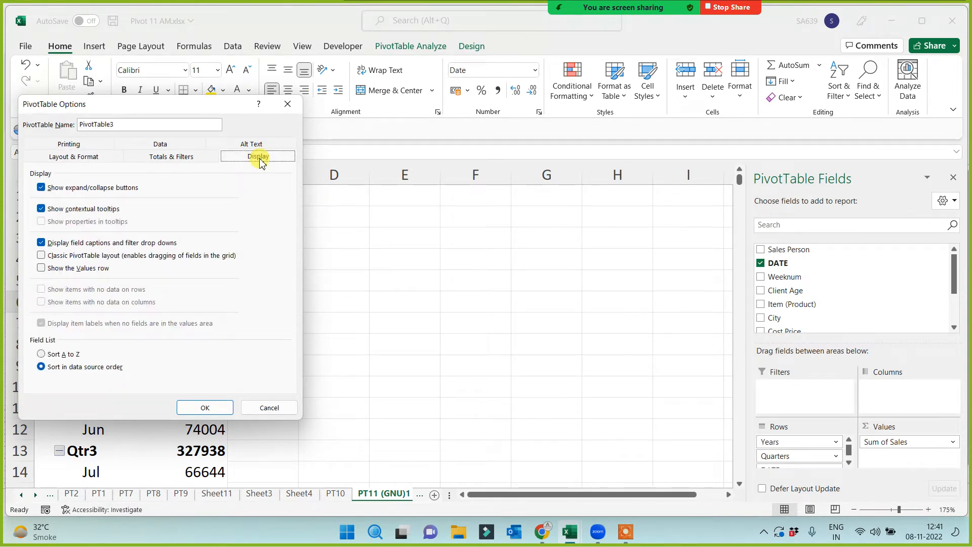
left_click(42, 257)
left_click(205, 408)
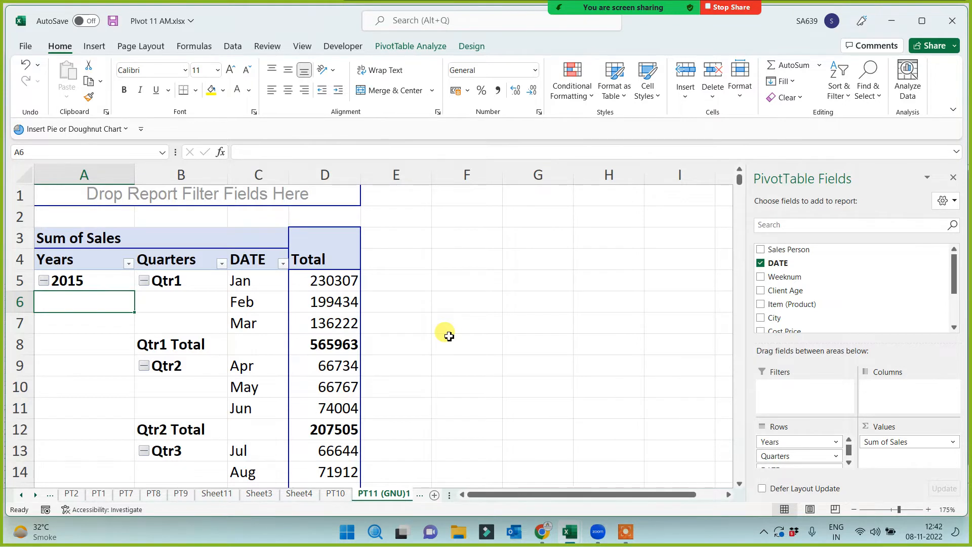
left_click(83, 175)
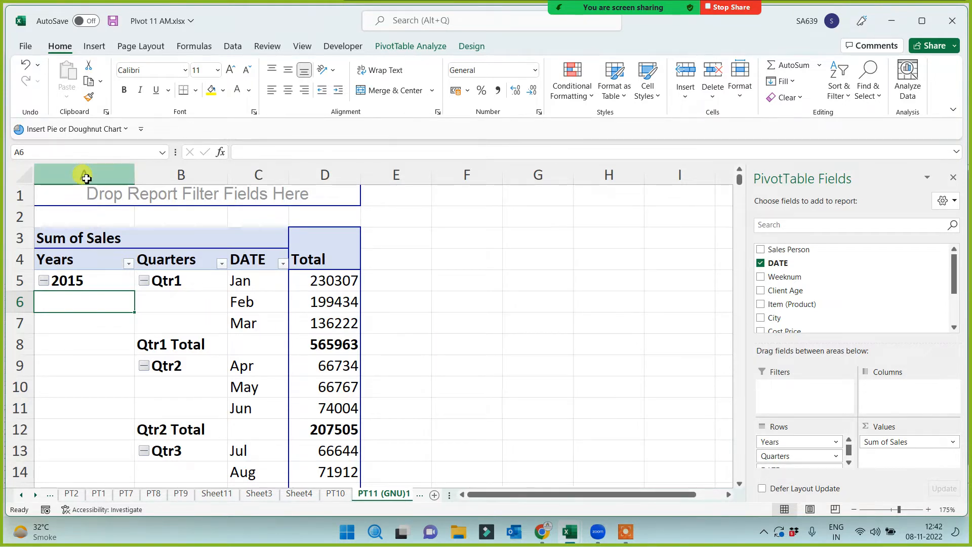
left_click(173, 175)
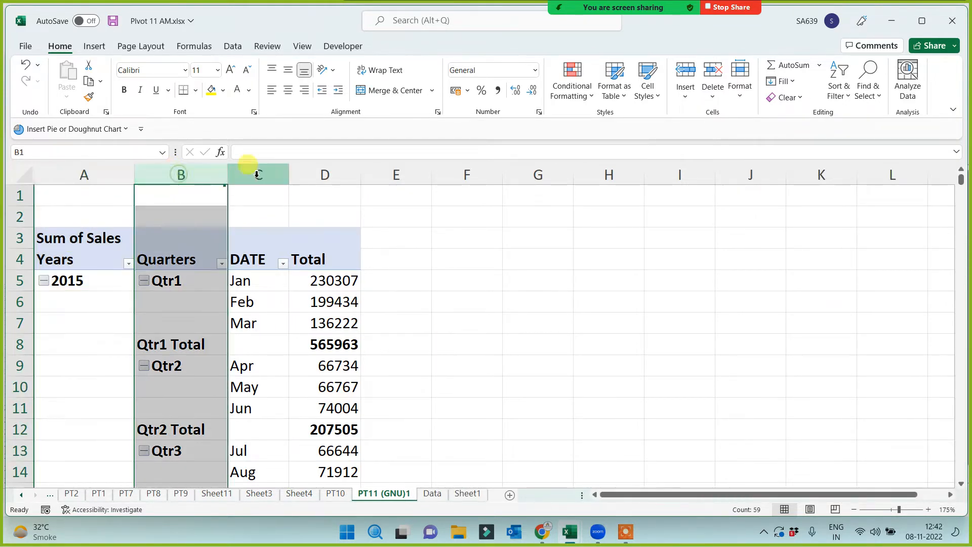
left_click(256, 175)
left_click(428, 283)
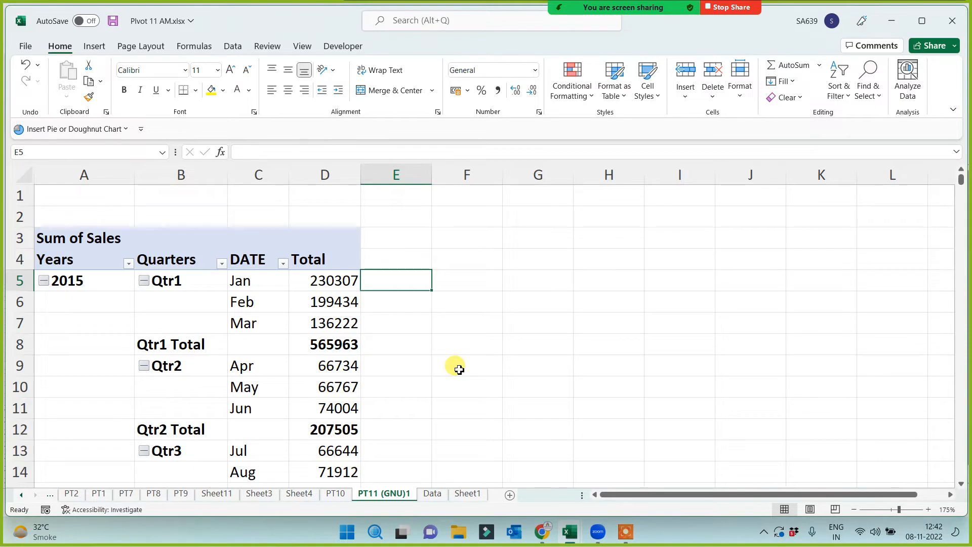
Copy the formatting of the "Value field setting" topic cell onto the "Classic PT Layout" cell K16 on the Data sheet.
left_click(440, 494)
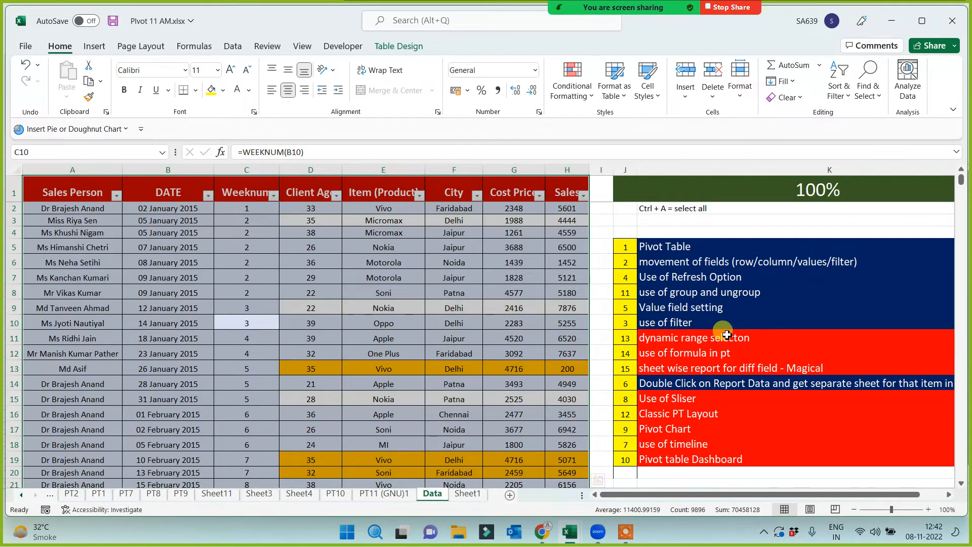
left_click(667, 414)
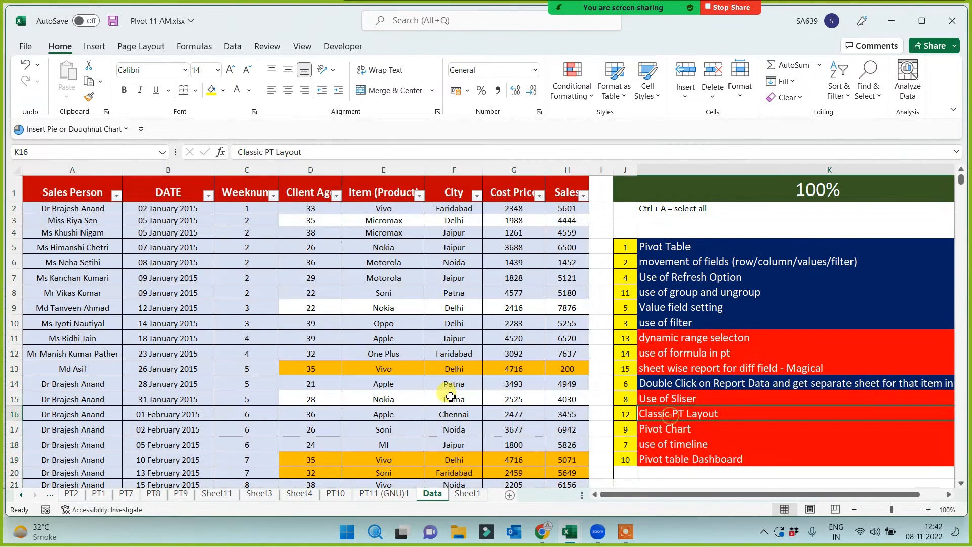
left_click(700, 306)
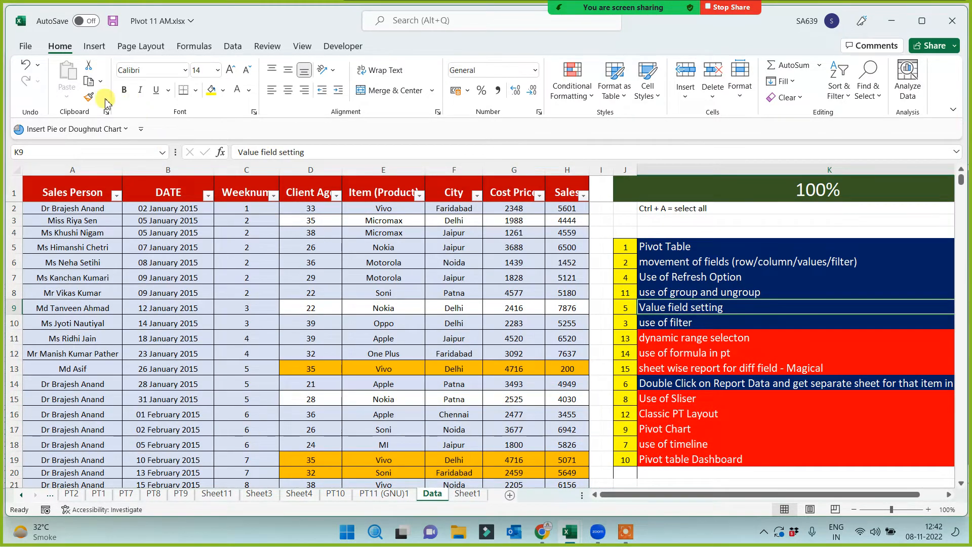
left_click(88, 97)
left_click(673, 411)
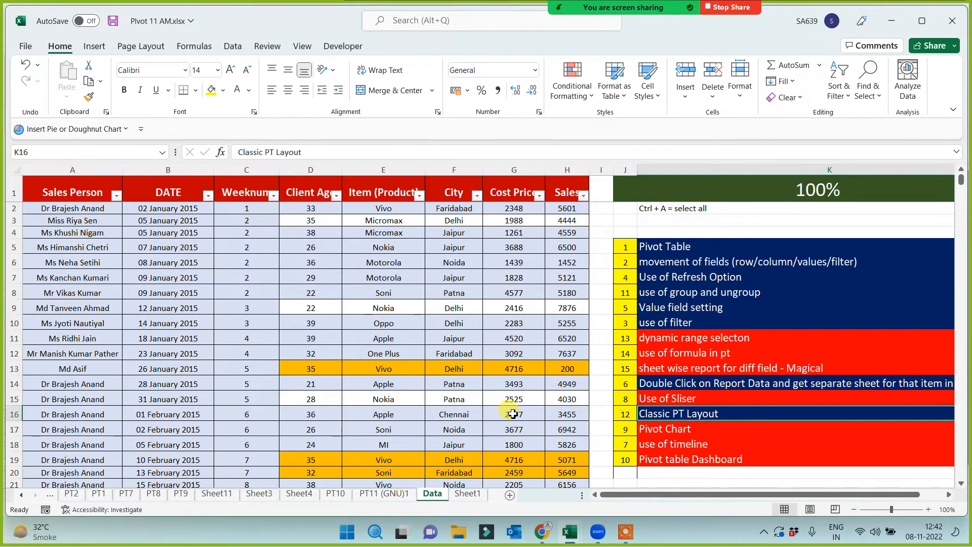
Review the Classic PivotTable layout option in the display options of the PT11 (GNU)1 pivot table, keeping it enabled.
left_click(385, 494)
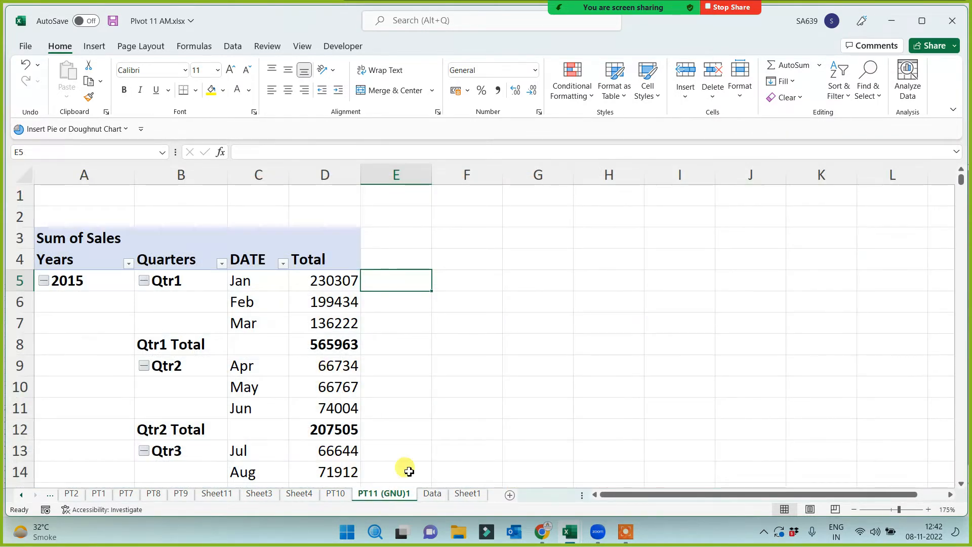
left_click(96, 306)
right_click(95, 304)
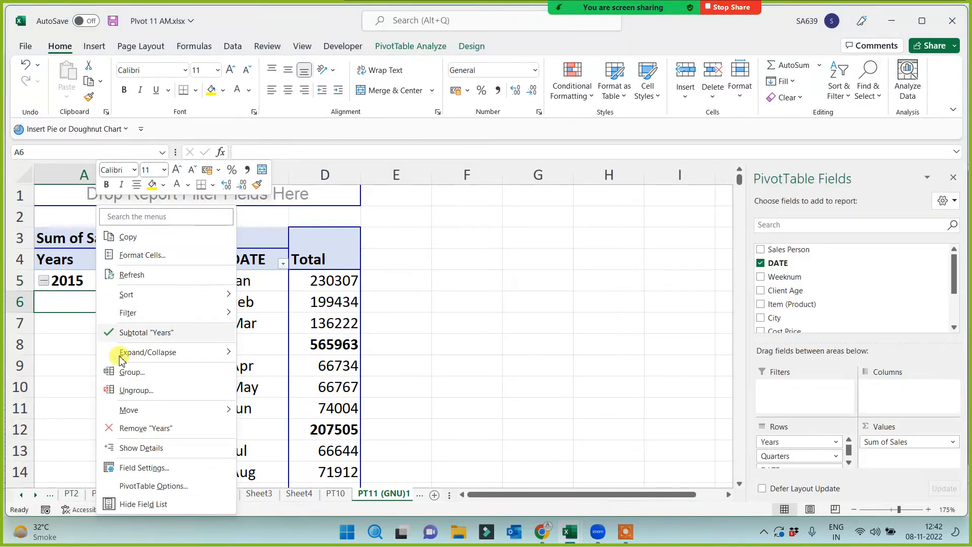
left_click(152, 487)
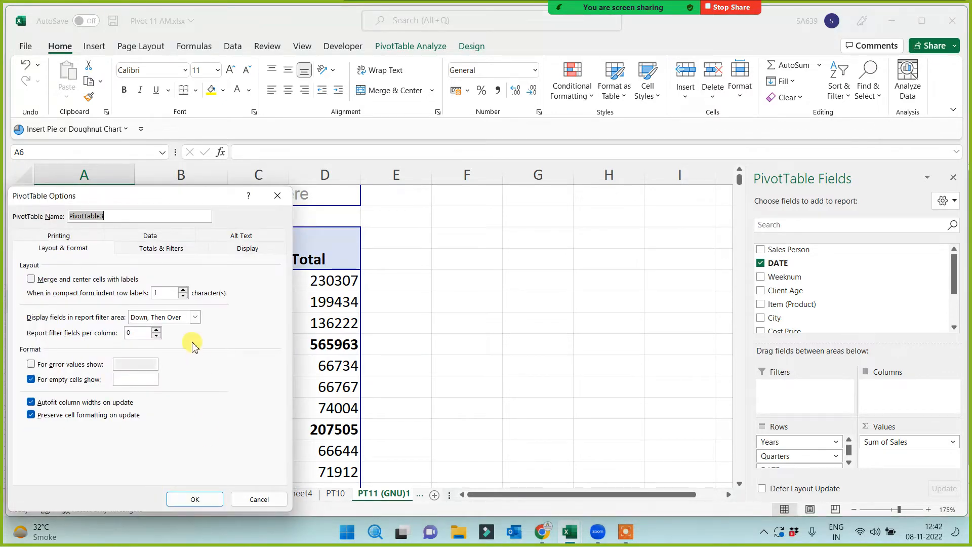
left_click(246, 249)
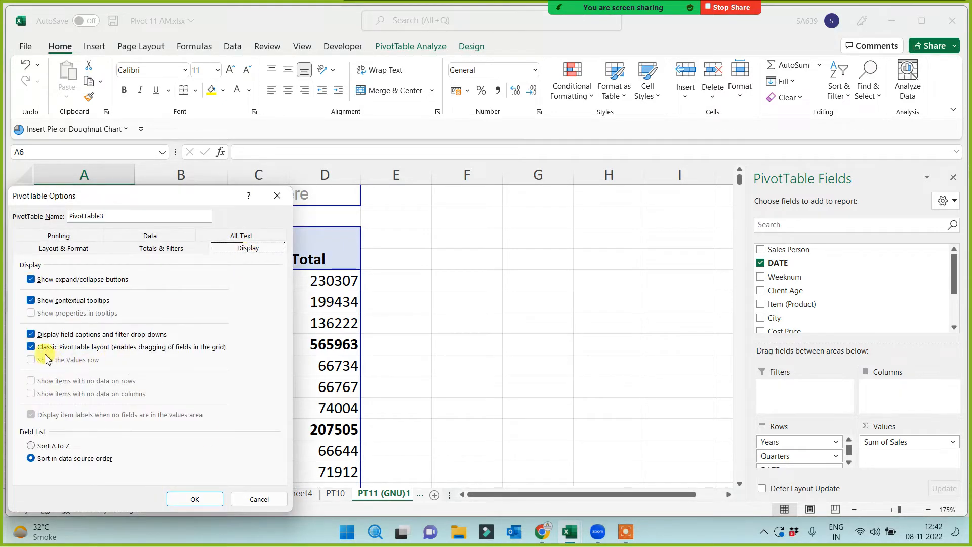
left_click(31, 348)
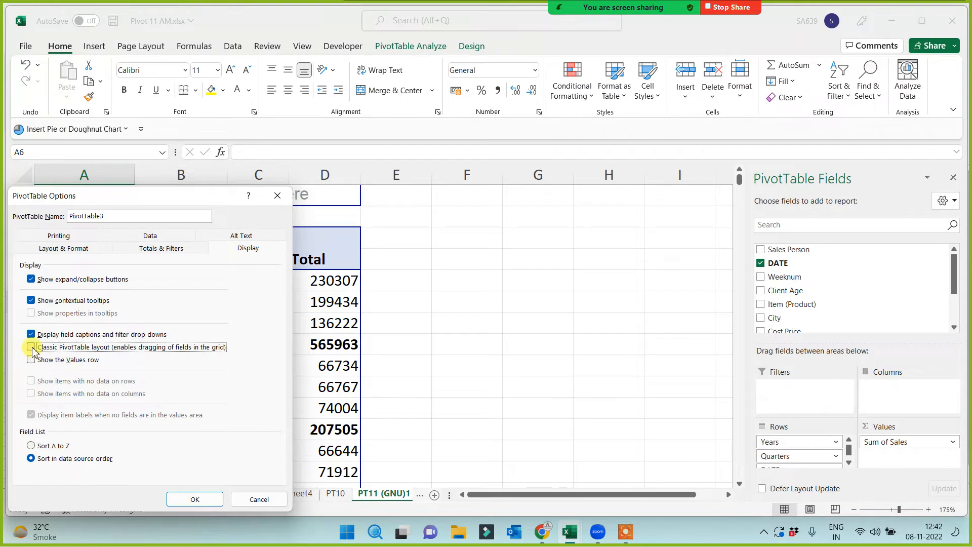
left_click(204, 501)
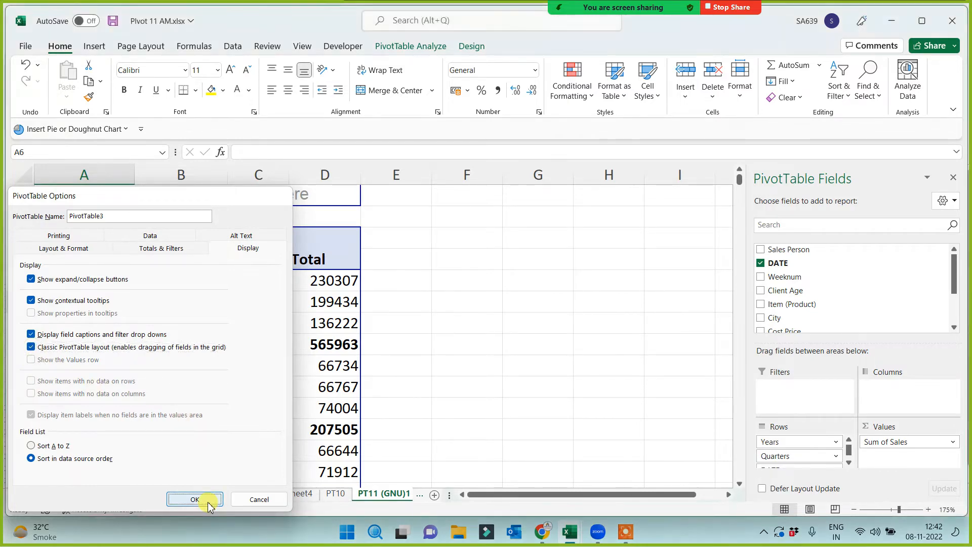
left_click(456, 386)
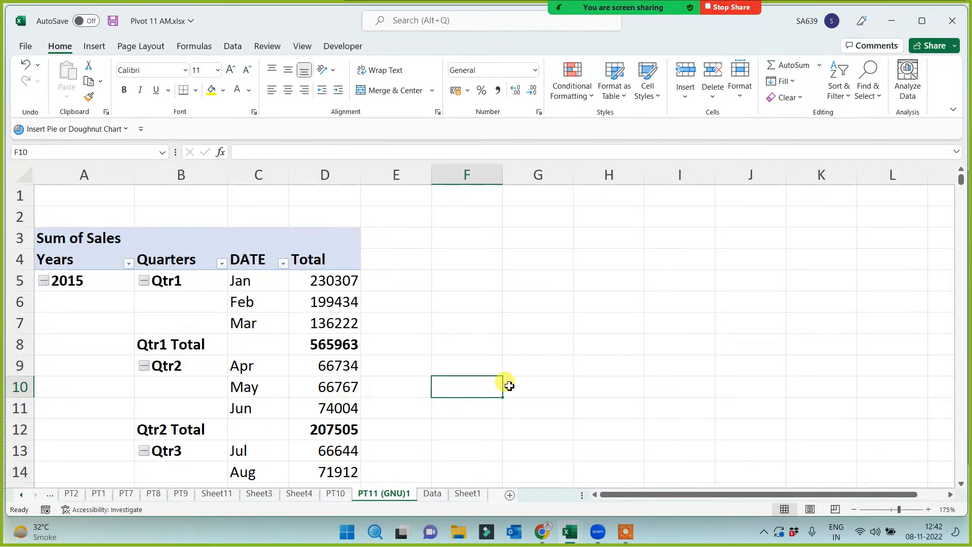
Add a note to Data sheet cell K16 reading "right click on pt, pt options, display, classic pivot table layout".
left_click(433, 493)
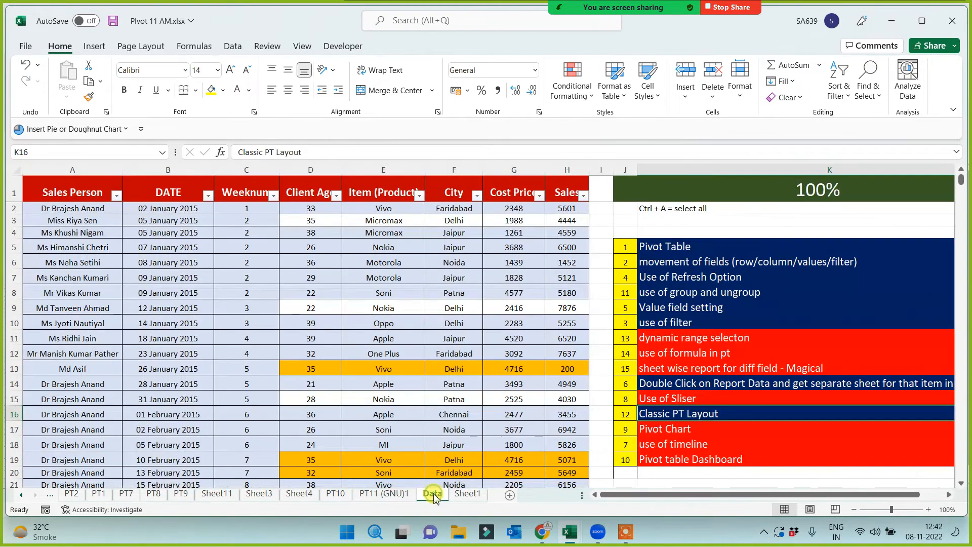
left_click(949, 495)
left_click(949, 494)
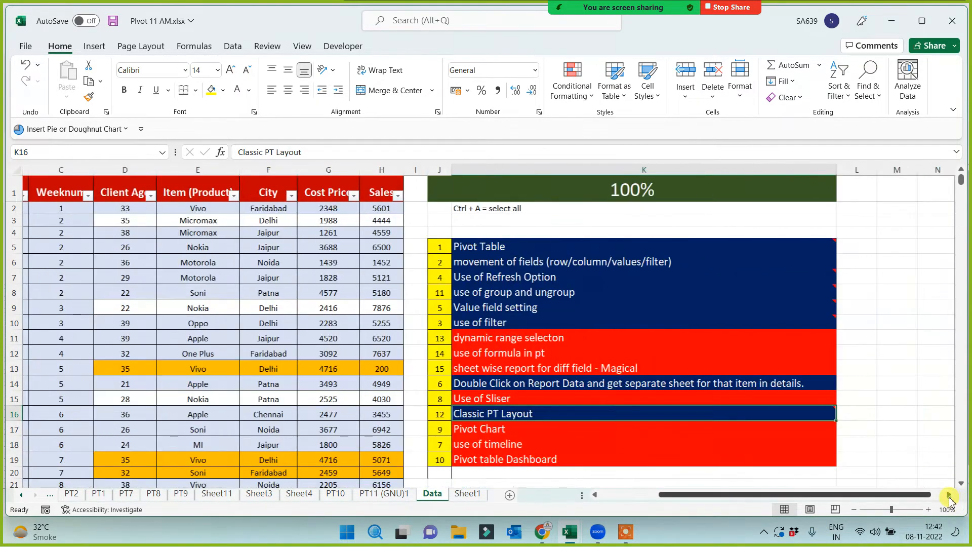
left_click(949, 495)
left_click(950, 496)
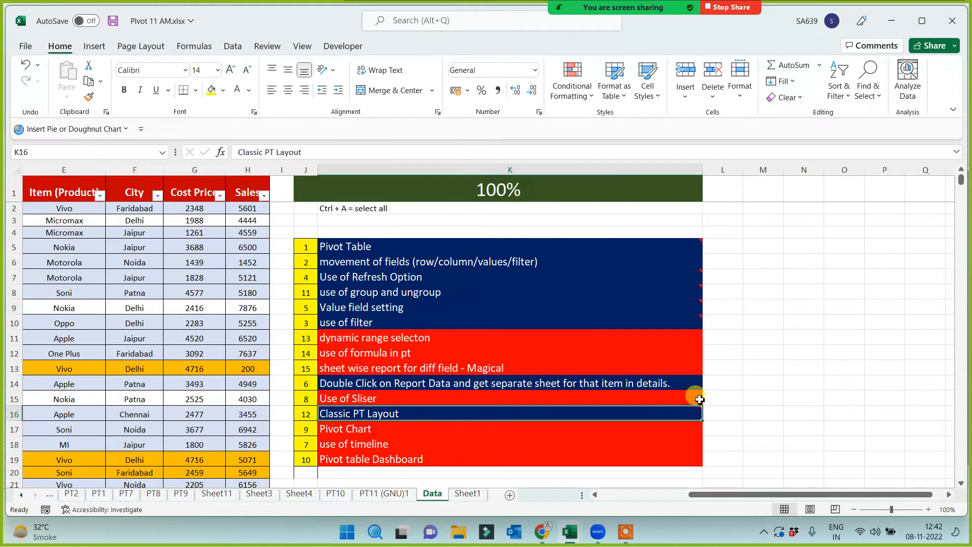
mouse_move(674, 276)
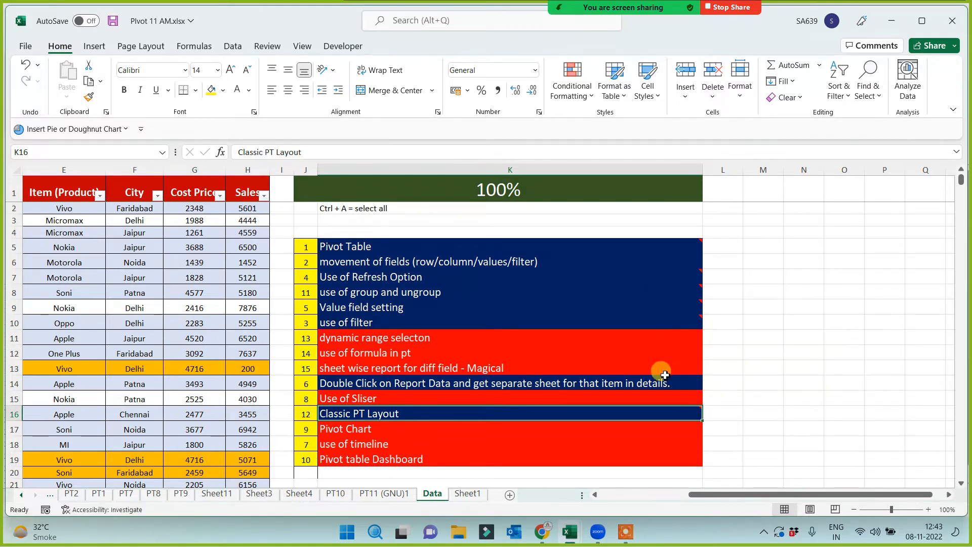
mouse_move(627, 415)
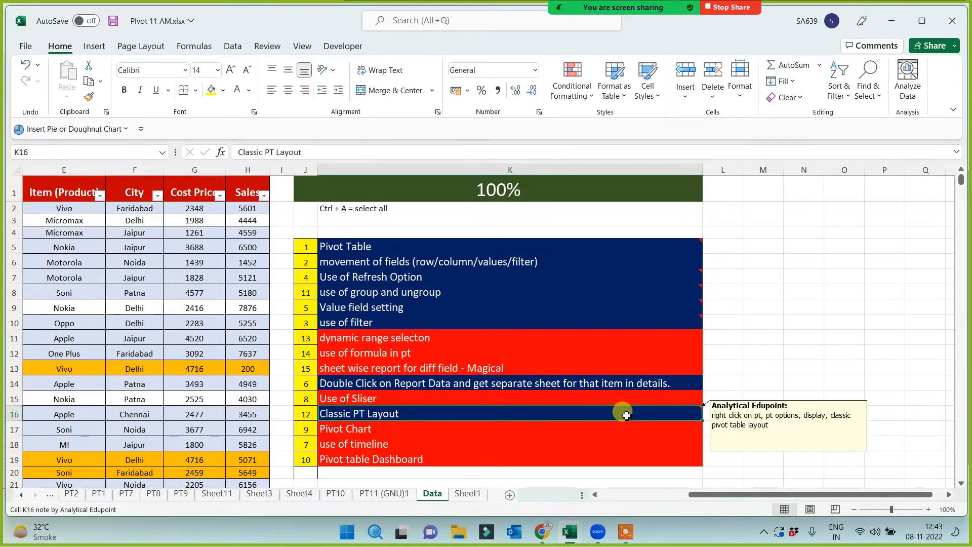
left_click(810, 335)
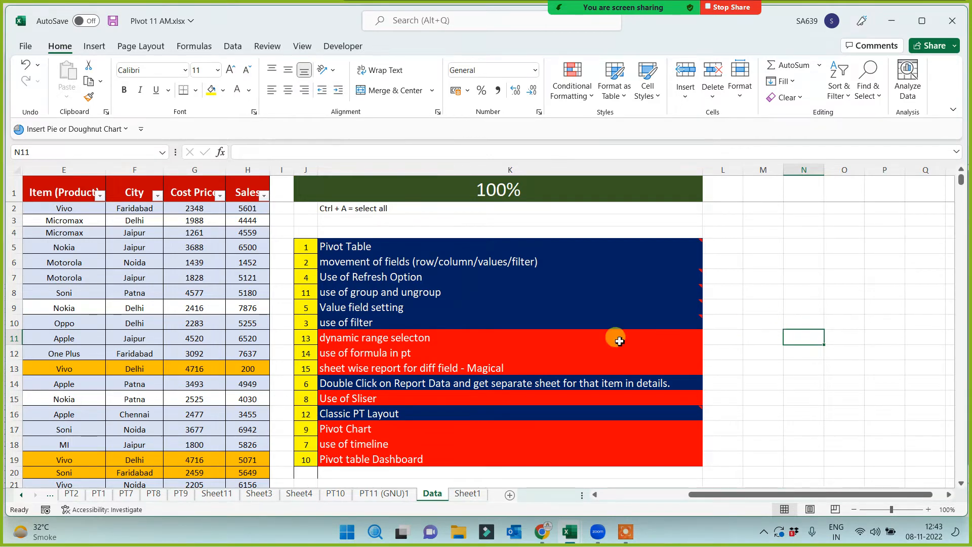
Create a pivot table on a new worksheet from the entire sales table (Table1) on the Data sheet.
left_click(382, 498)
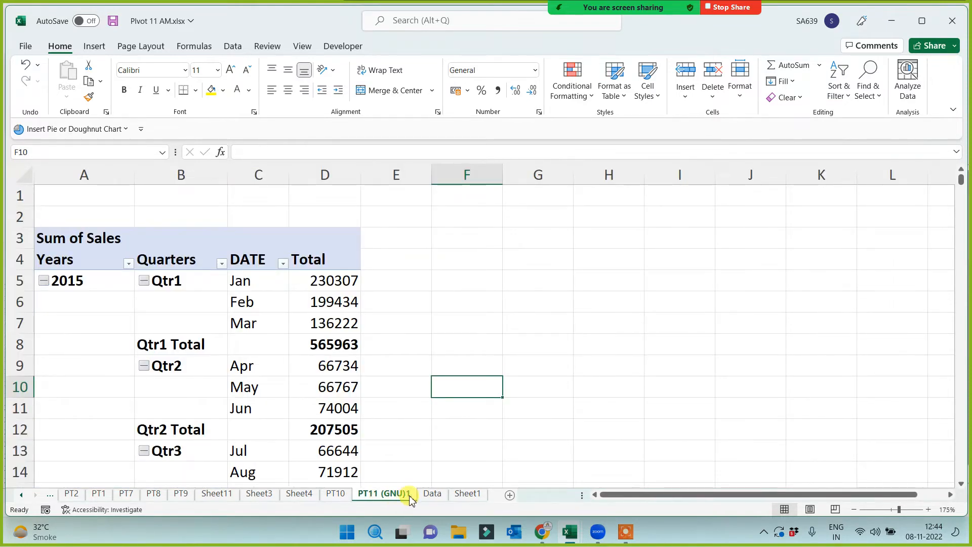
left_click(432, 495)
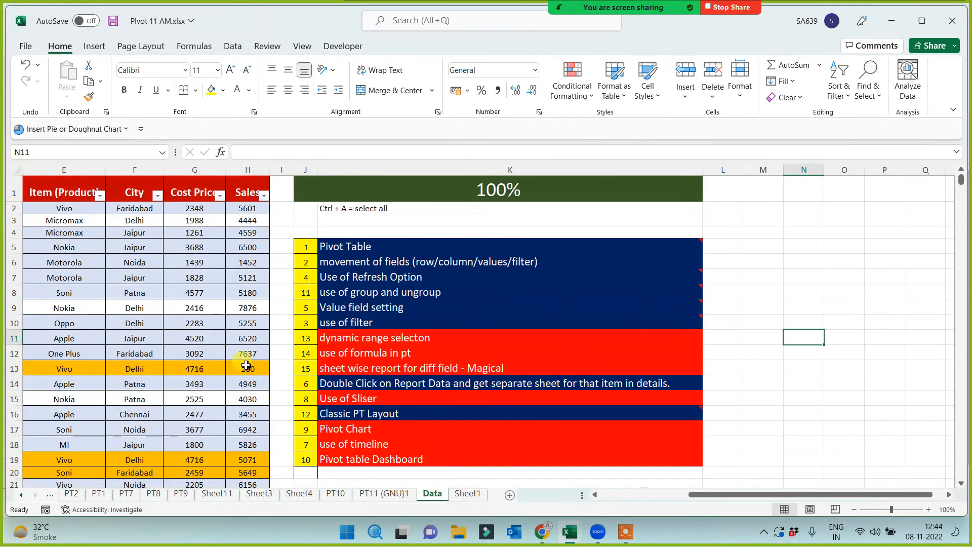
left_click(185, 248)
key("Left")
key("Left")
key("Left")
key("Left")
key("Left")
key("Left")
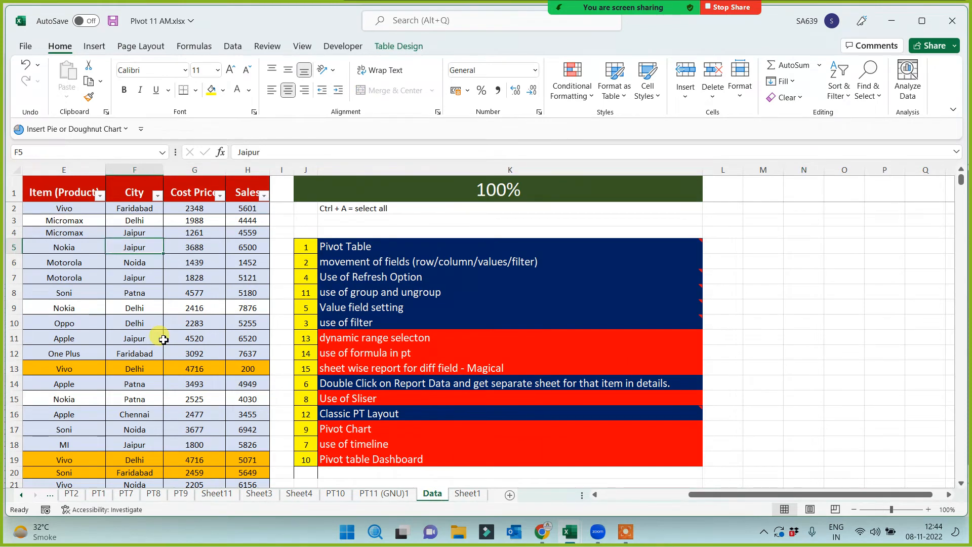
key("ctrl+a")
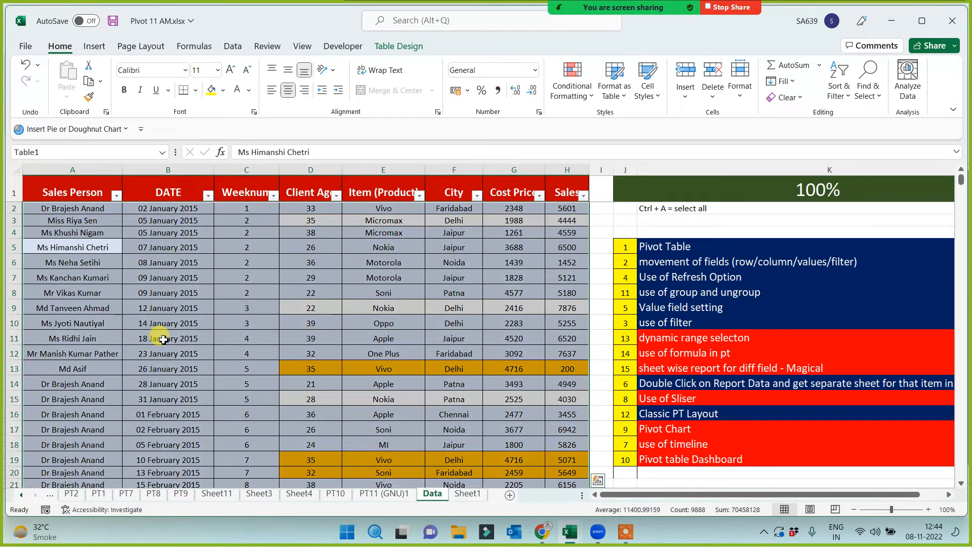
key("ctrl+a")
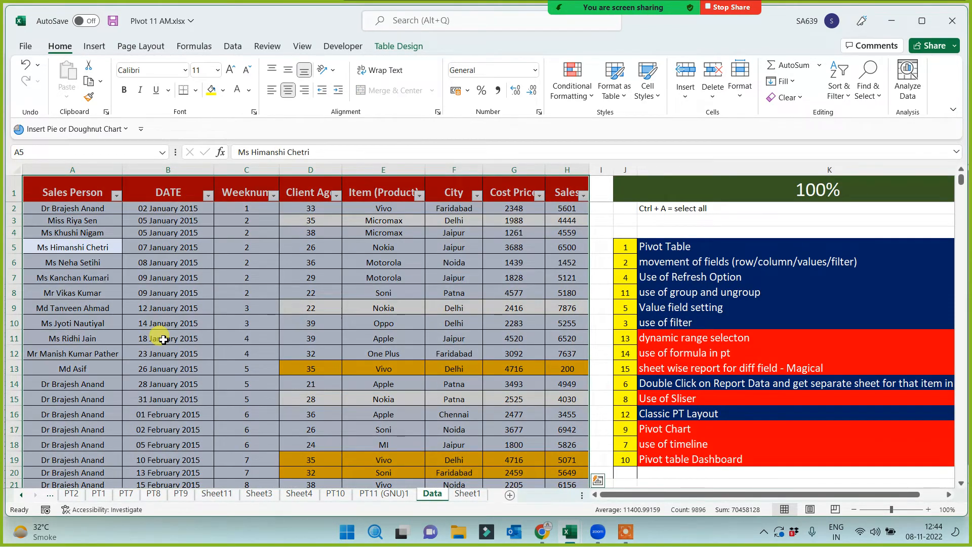
left_click(96, 48)
left_click(38, 73)
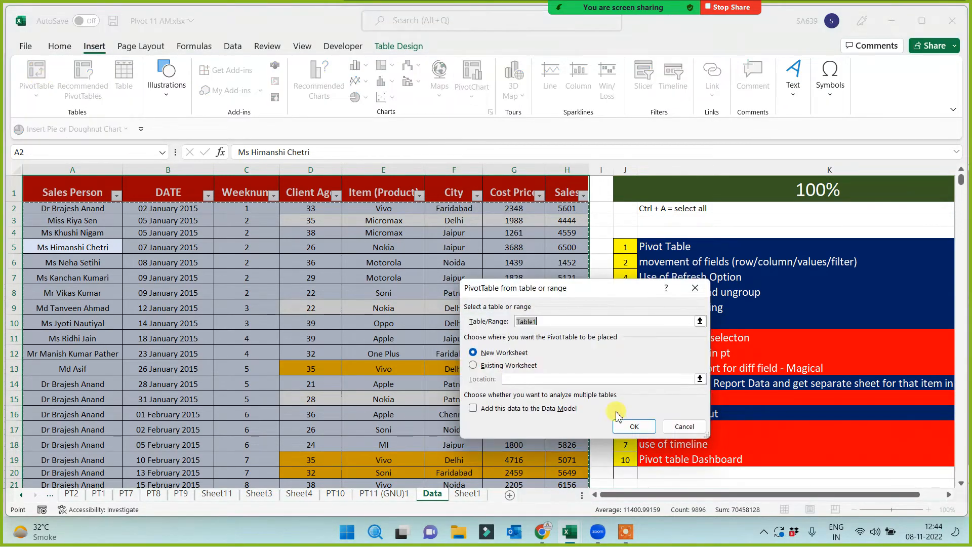
left_click(635, 427)
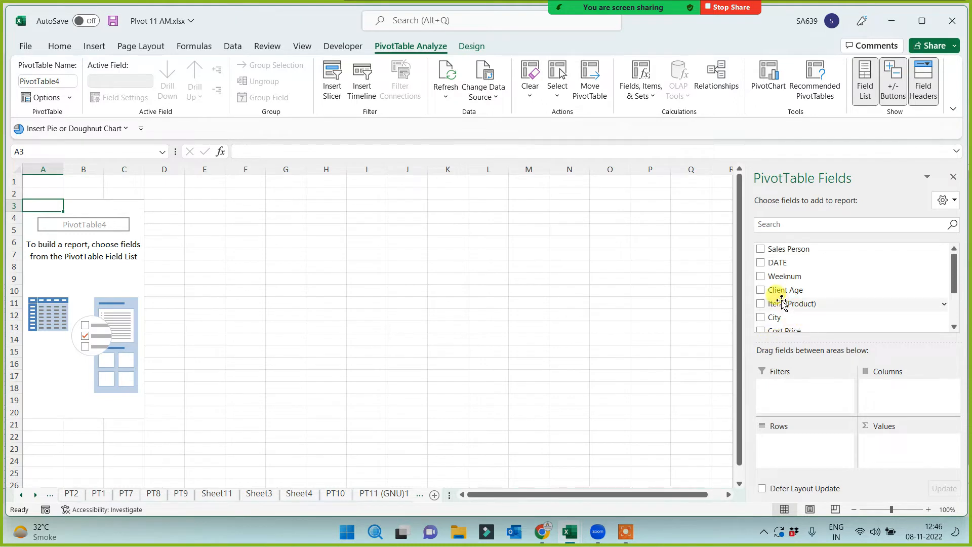
Add Client Age to both the Rows and the Values of the new pivot table.
left_click_drag(797, 293, 784, 449)
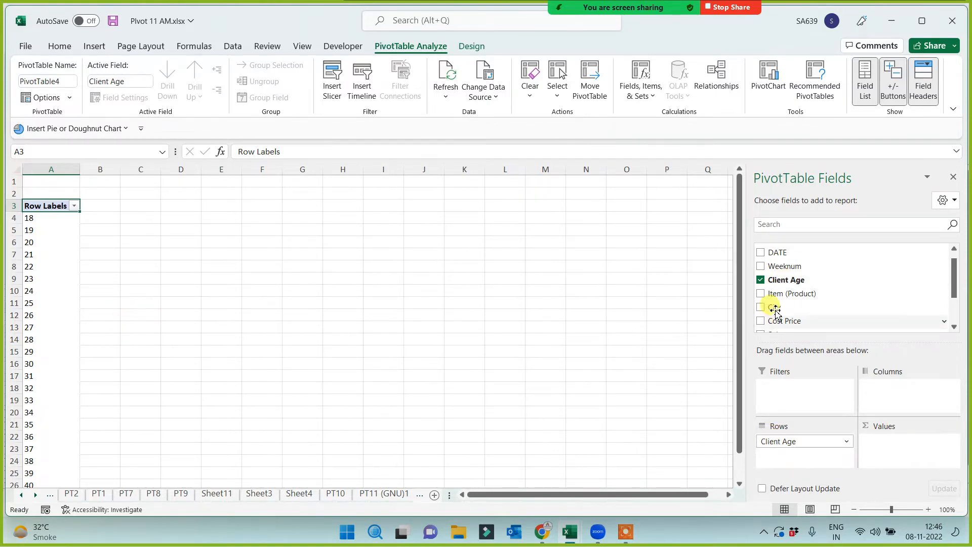
left_click_drag(773, 279, 891, 451)
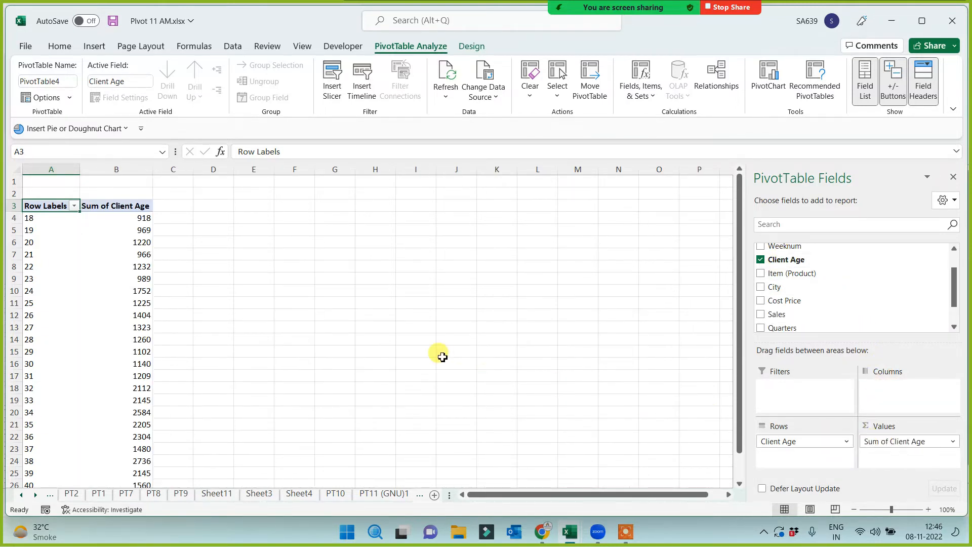
left_click(29, 219)
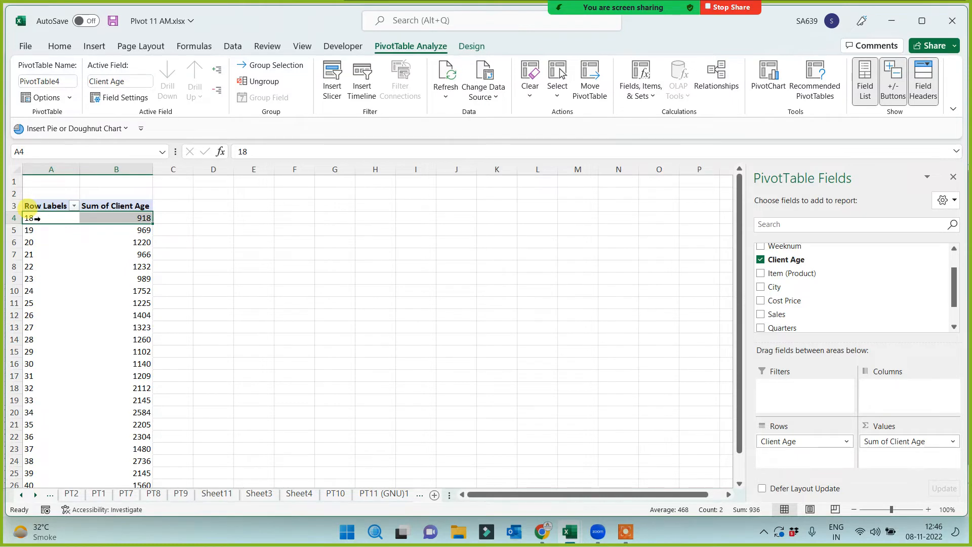
left_click(124, 218)
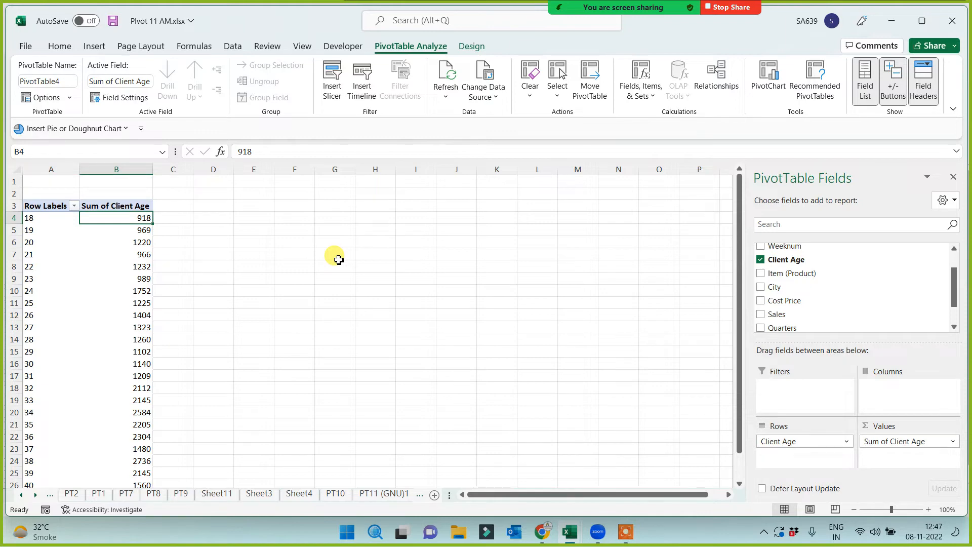
left_click(45, 218)
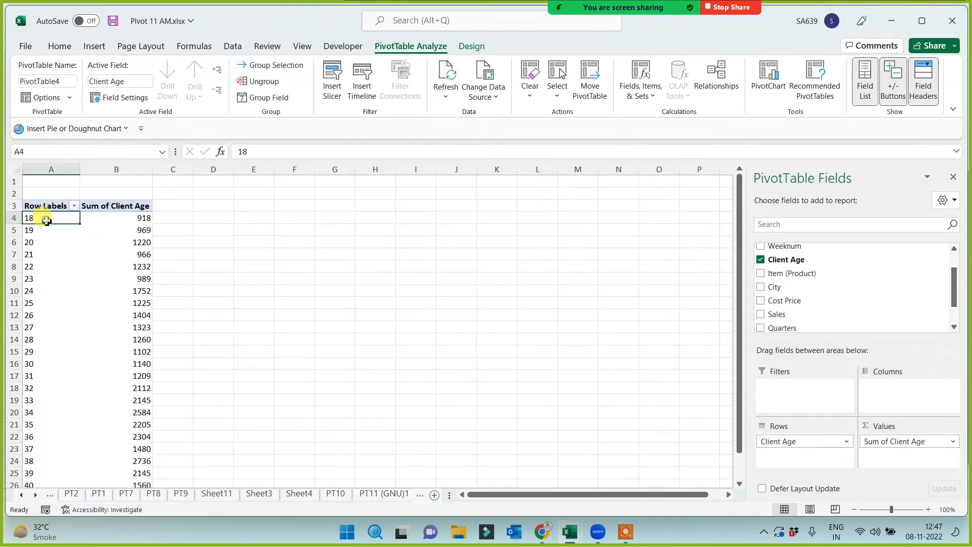
left_click(43, 177)
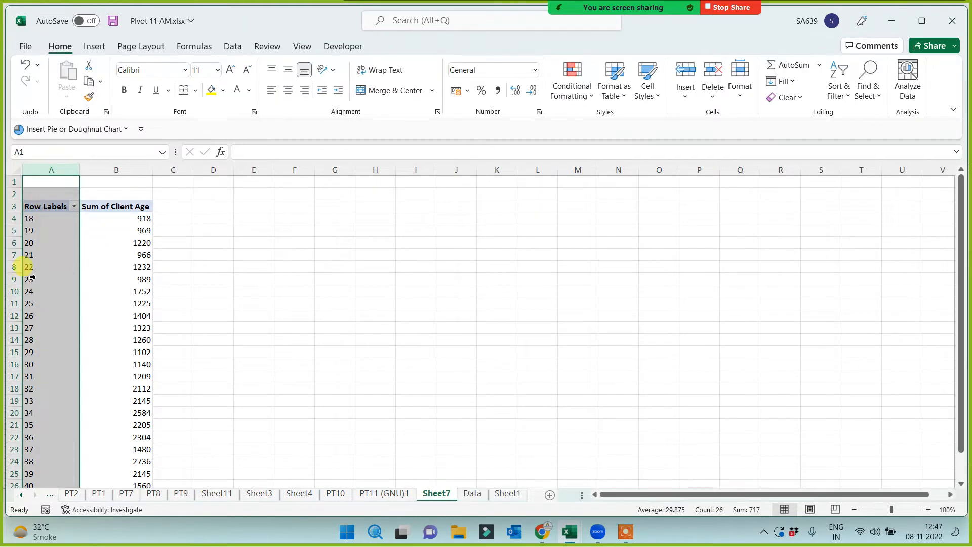
Summarize the Client Age values in the new pivot table by Count instead of Sum.
left_click(131, 219)
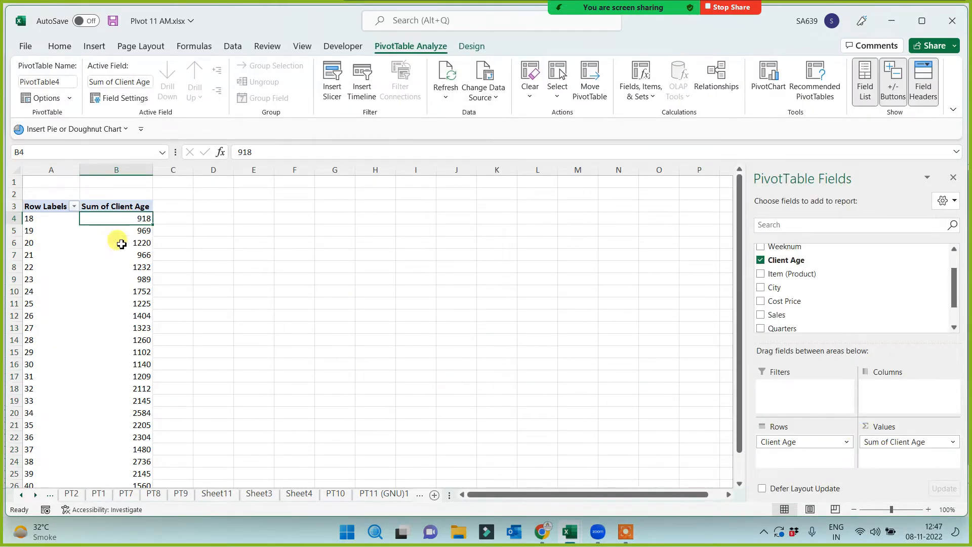
right_click(117, 222)
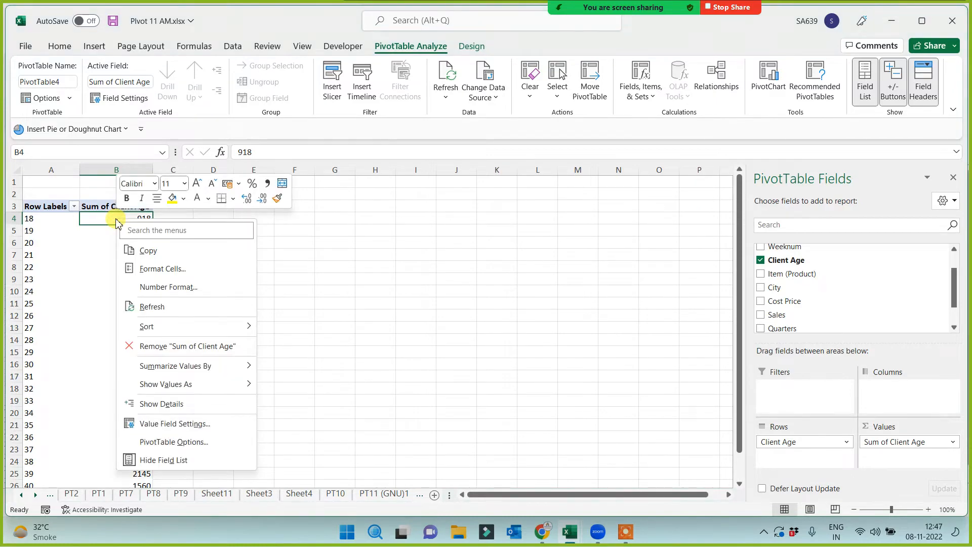
left_click(172, 424)
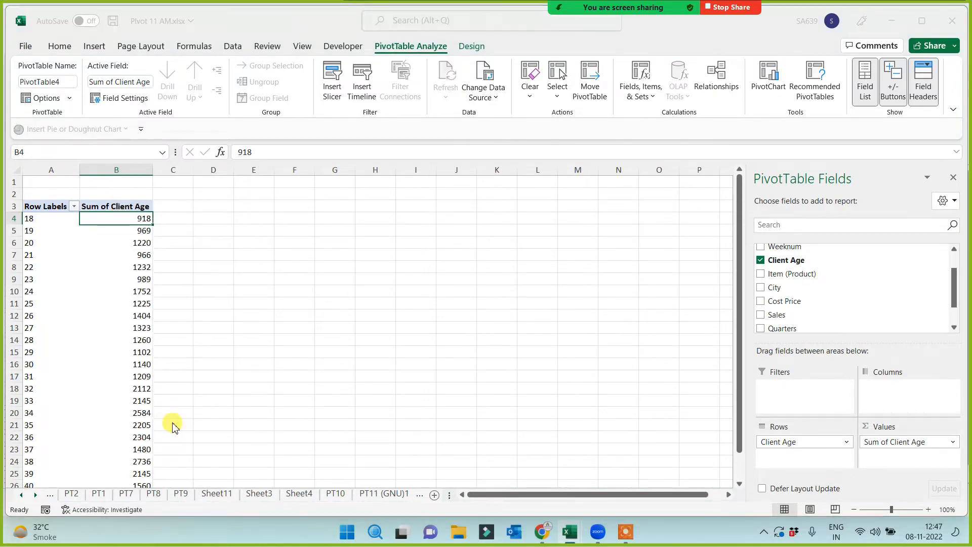
left_click(70, 430)
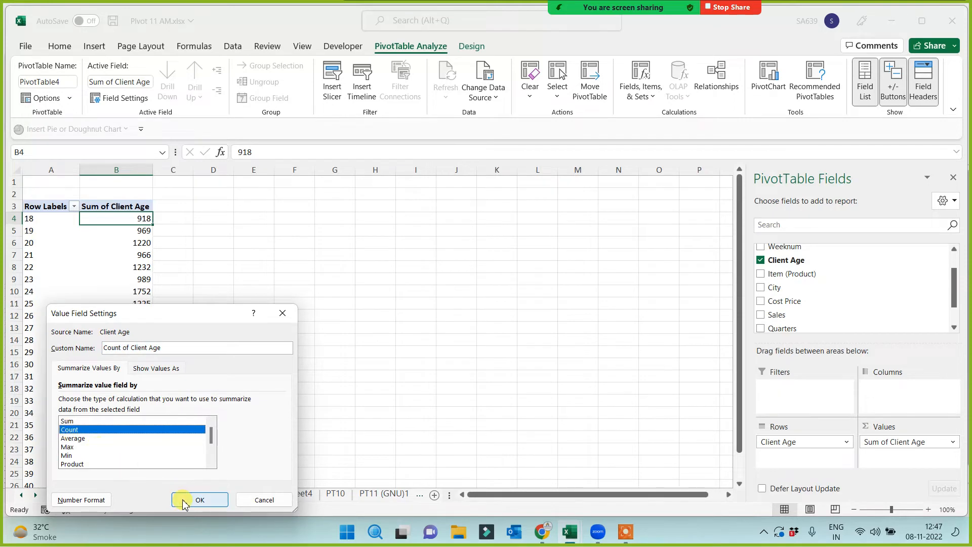
left_click(200, 501)
left_click(384, 278)
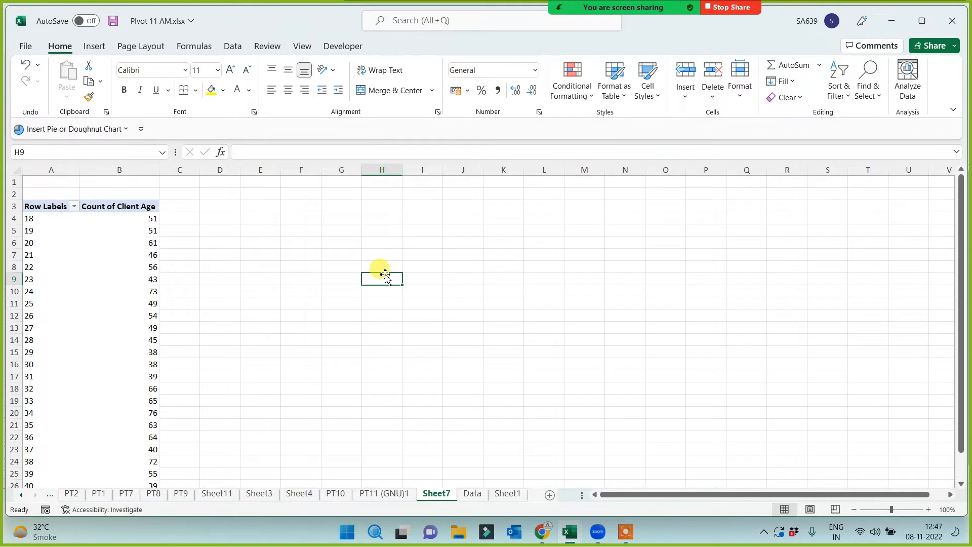
Examine the client counts in the pivot table rows for ages 18, 39, 40 and 50.
left_click(15, 221)
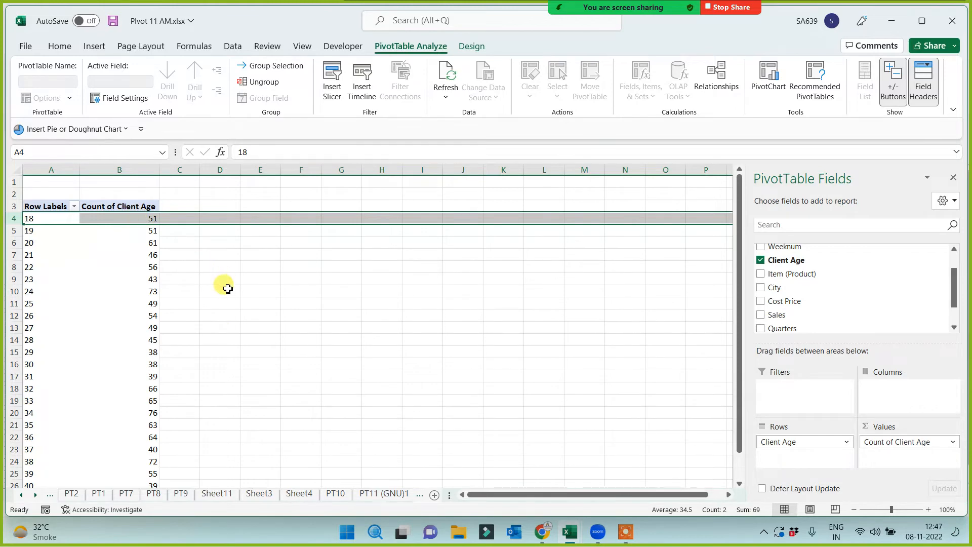
scroll(152, 371, "down", 3)
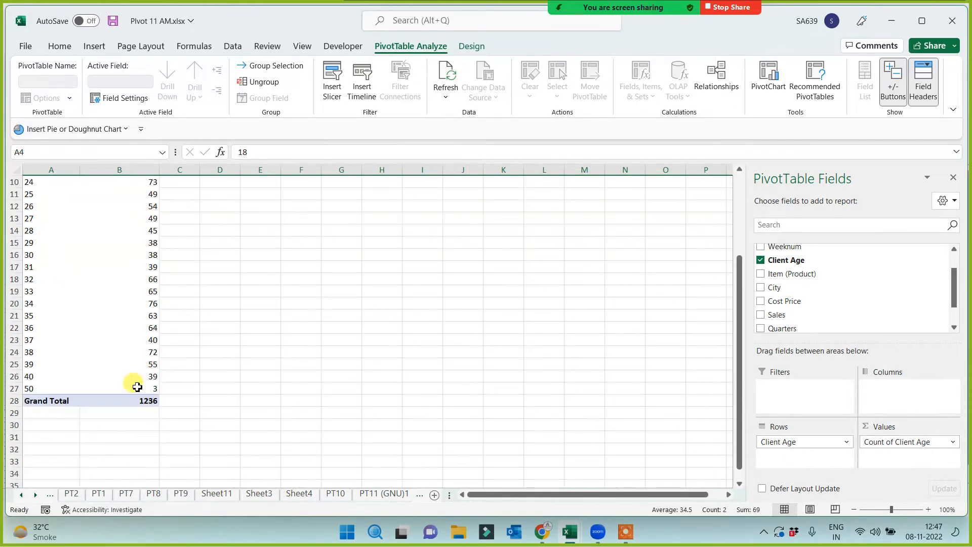
left_click(10, 388)
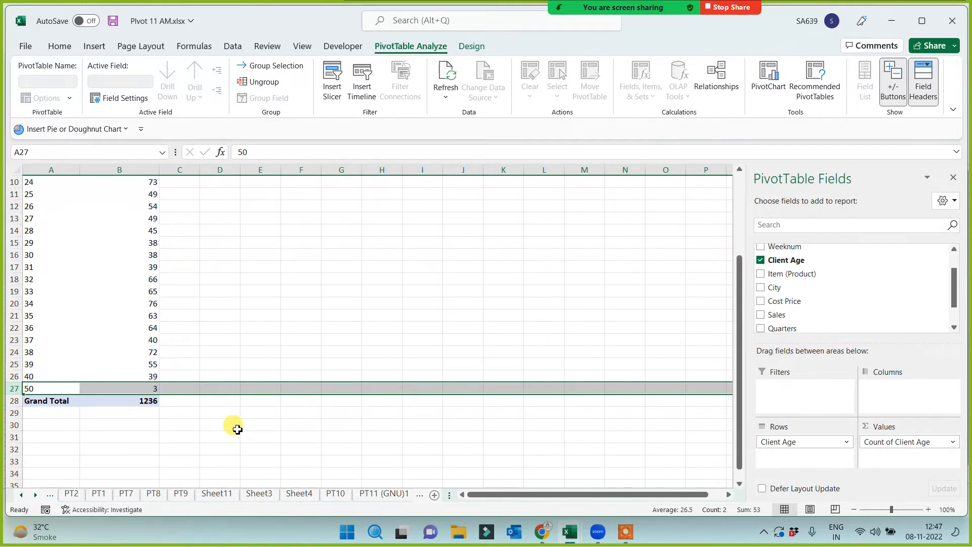
left_click(13, 377)
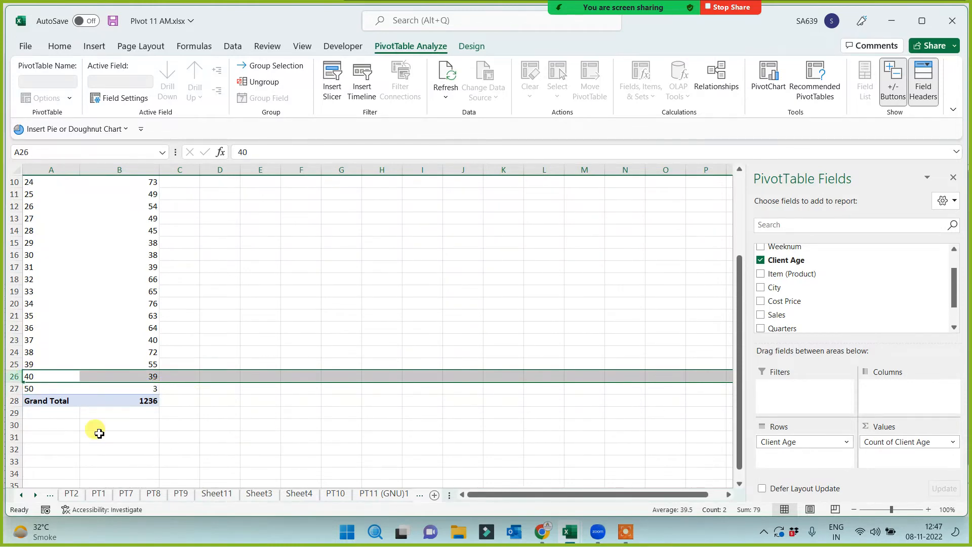
left_click(14, 364)
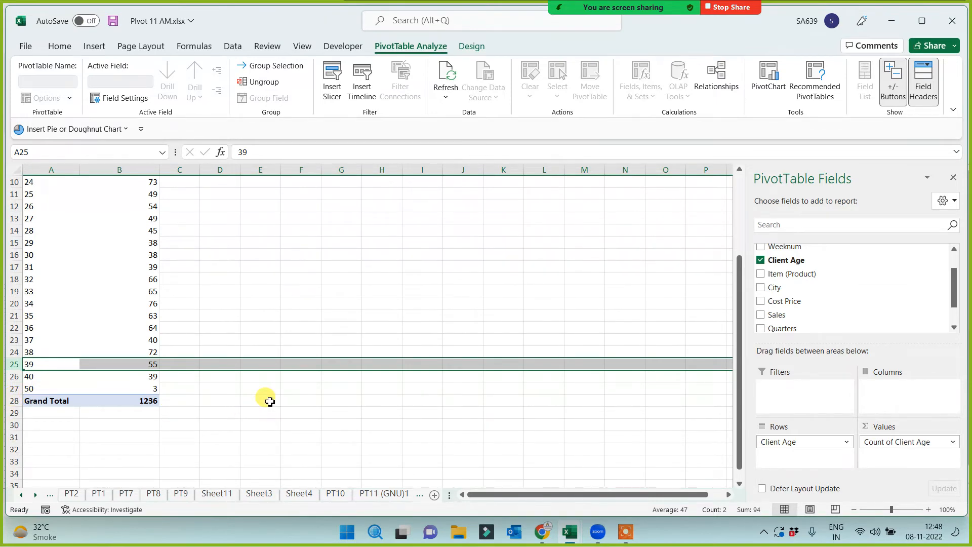
left_click(11, 389)
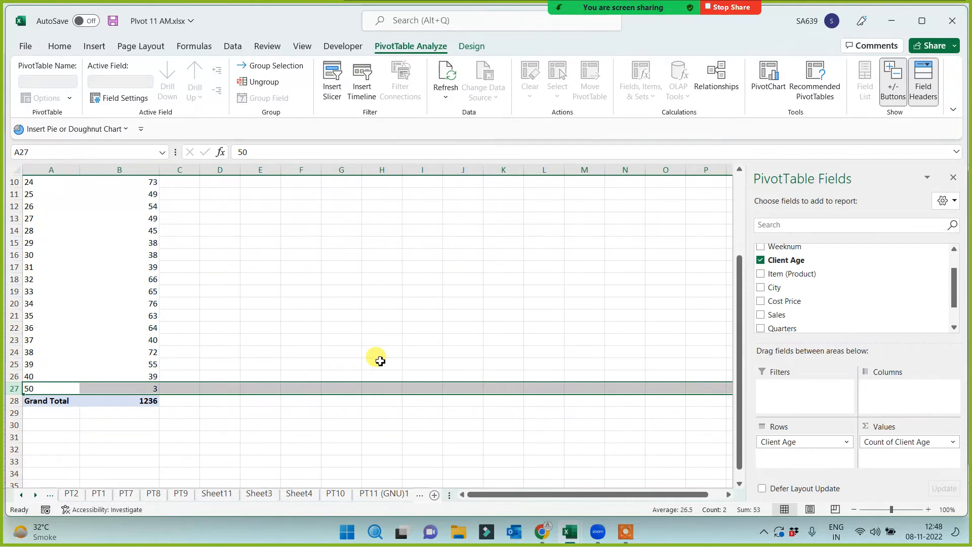
scroll(243, 349, "up", 3)
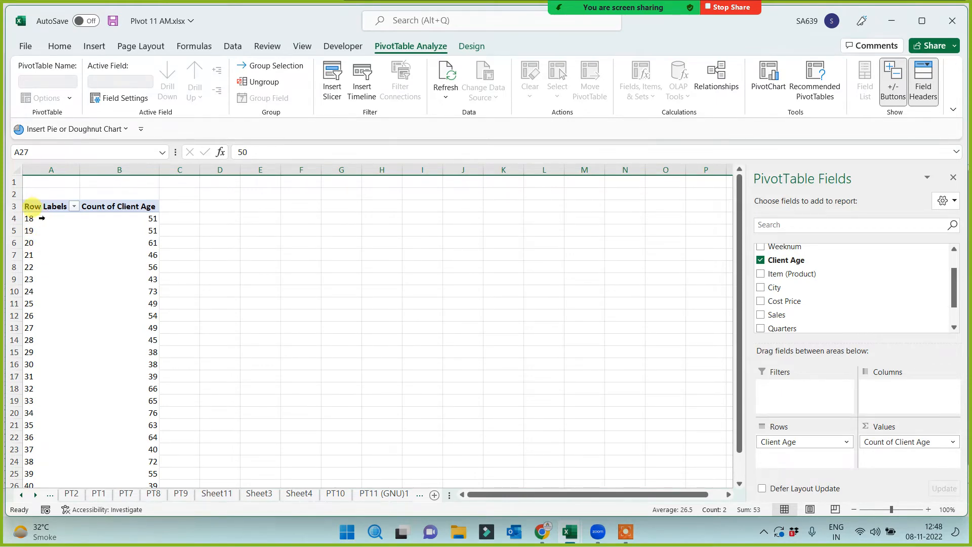
Group the Client Age row labels in intervals of 10, starting at 18 and ending at 50.
right_click(50, 242)
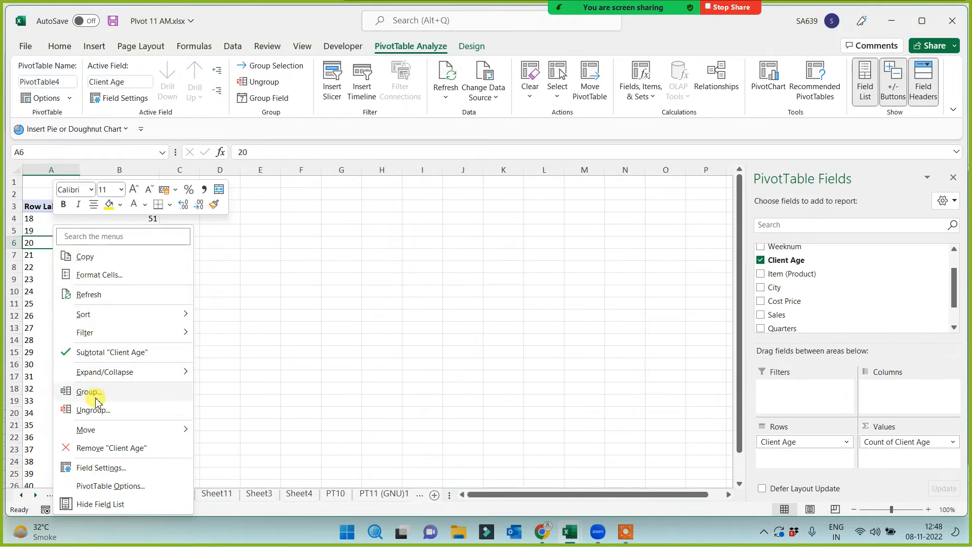
left_click(88, 392)
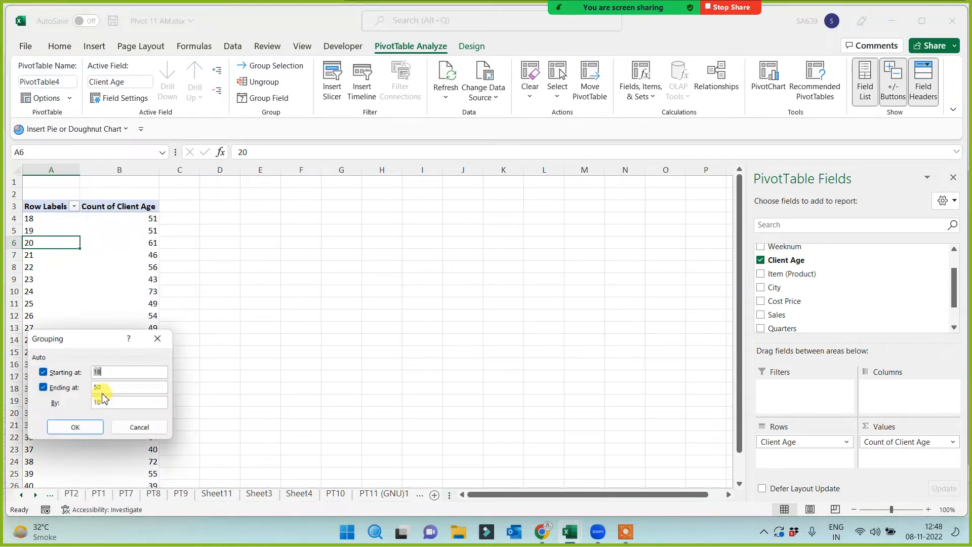
left_click_drag(92, 343, 478, 226)
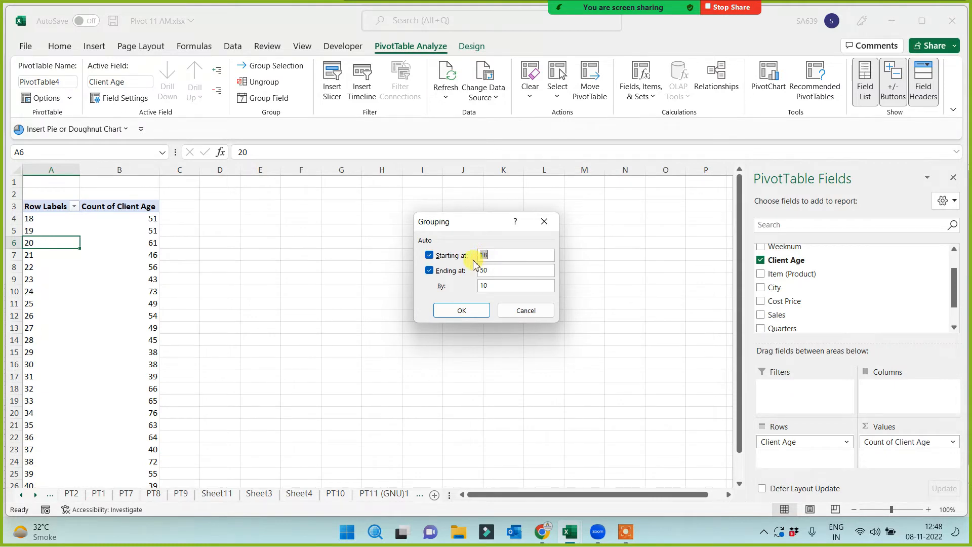
left_click(492, 256)
left_click(494, 271)
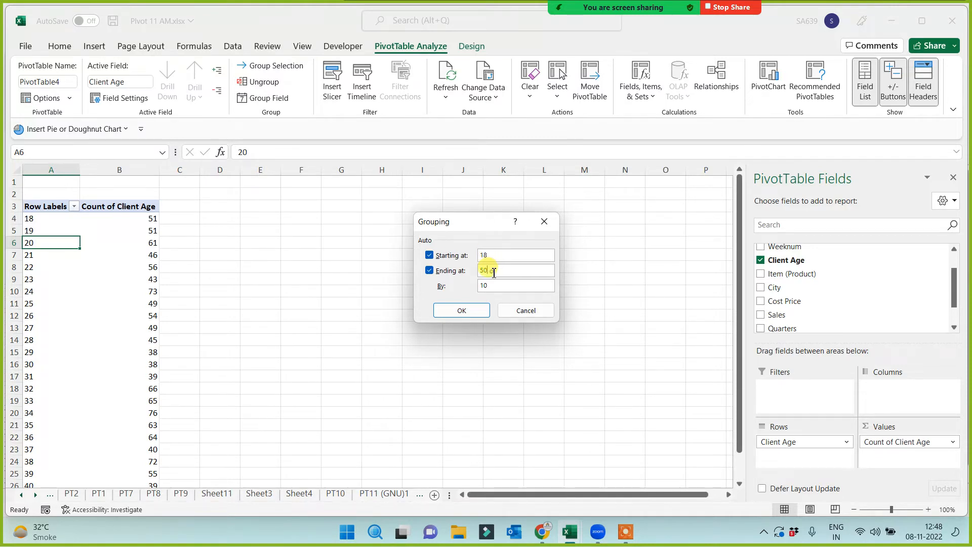
left_click(492, 285)
left_click(471, 311)
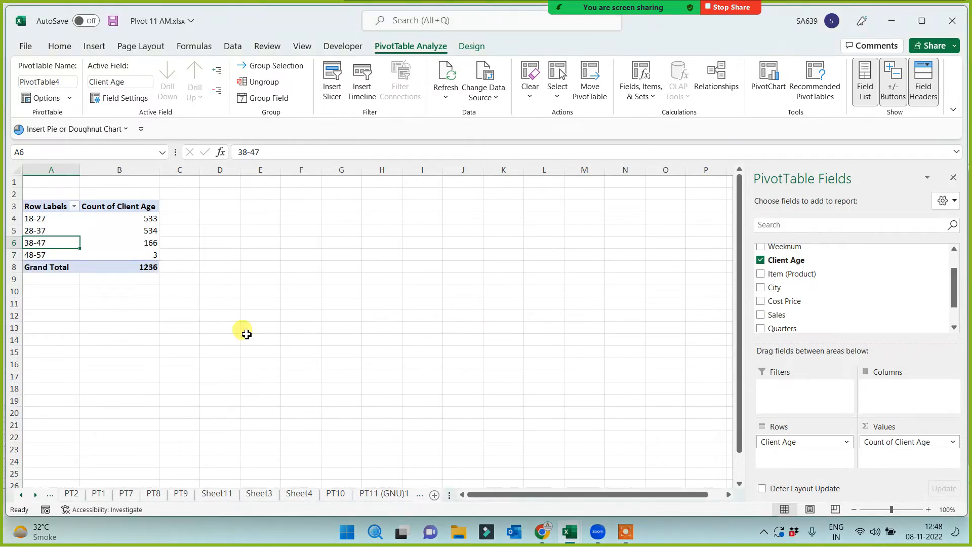
Examine the client counts of the 18-27 and 28-37 age groups.
left_click(154, 220)
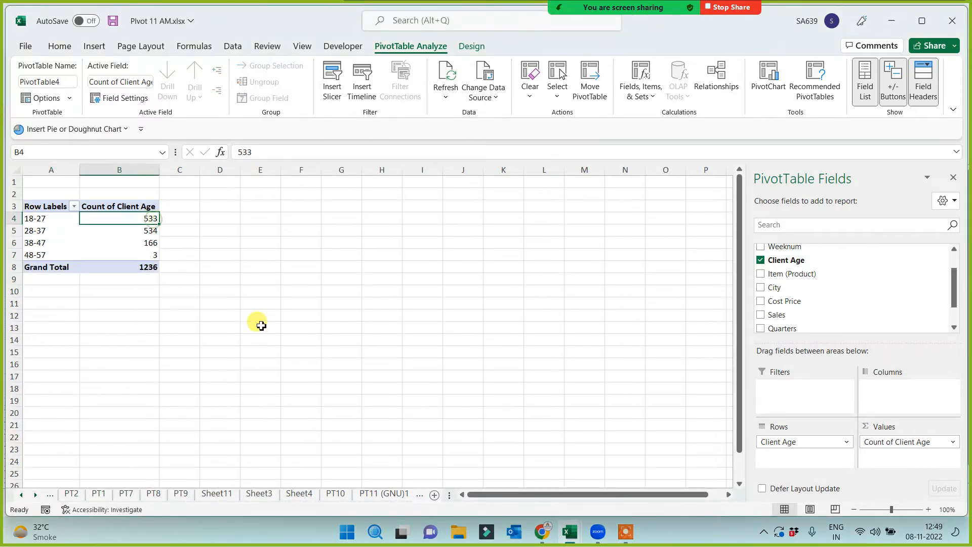
left_click(38, 231)
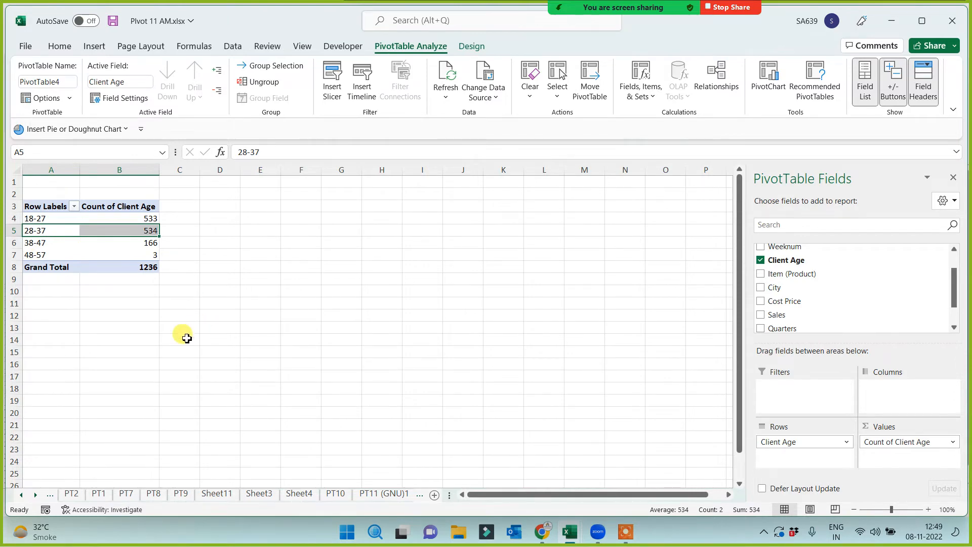
left_click(208, 329)
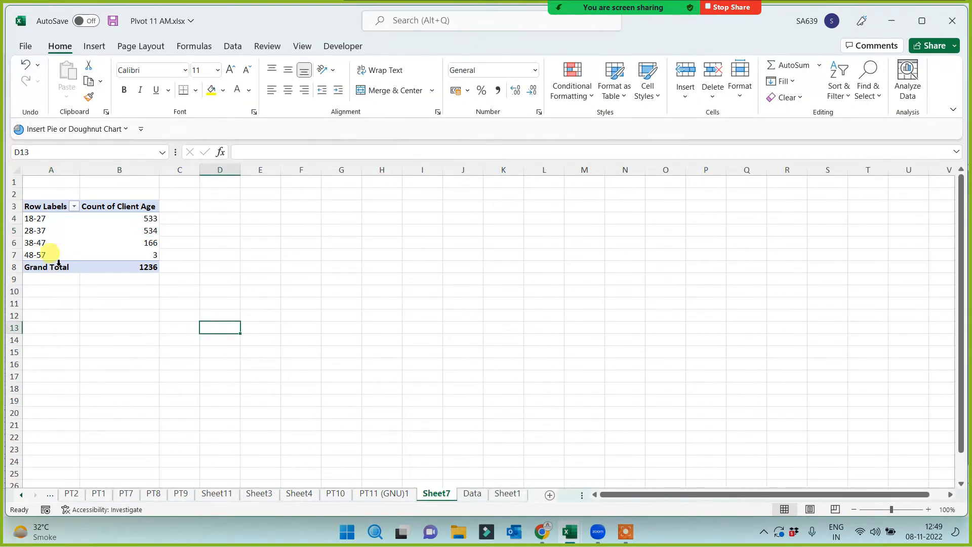
Change the Client Age grouping in the row labels so that it starts at 20.
left_click(44, 220)
right_click(49, 222)
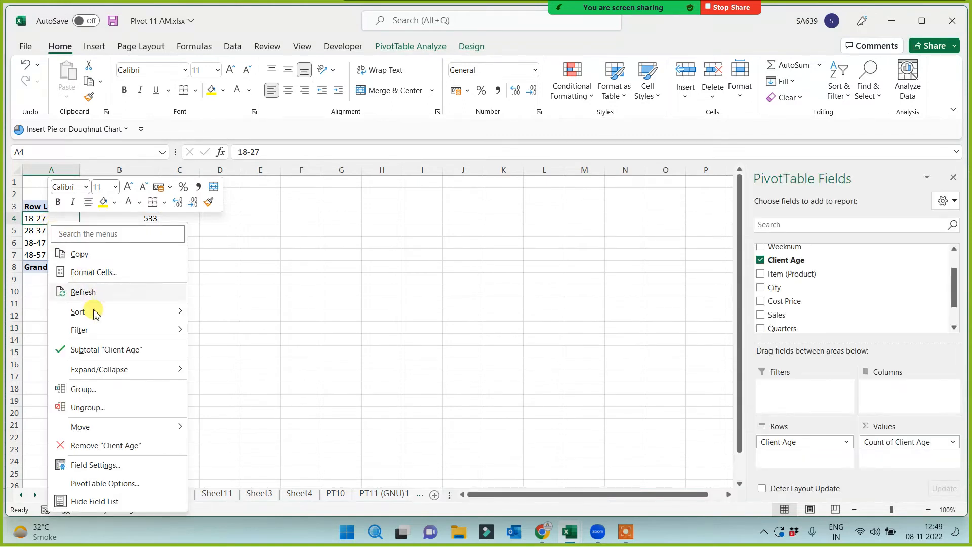
left_click(86, 390)
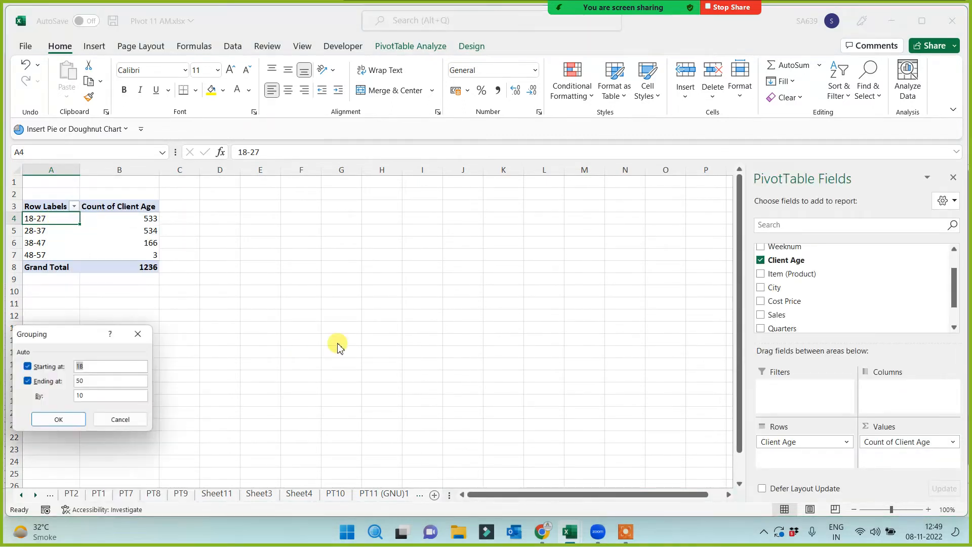
left_click_drag(54, 330, 425, 211)
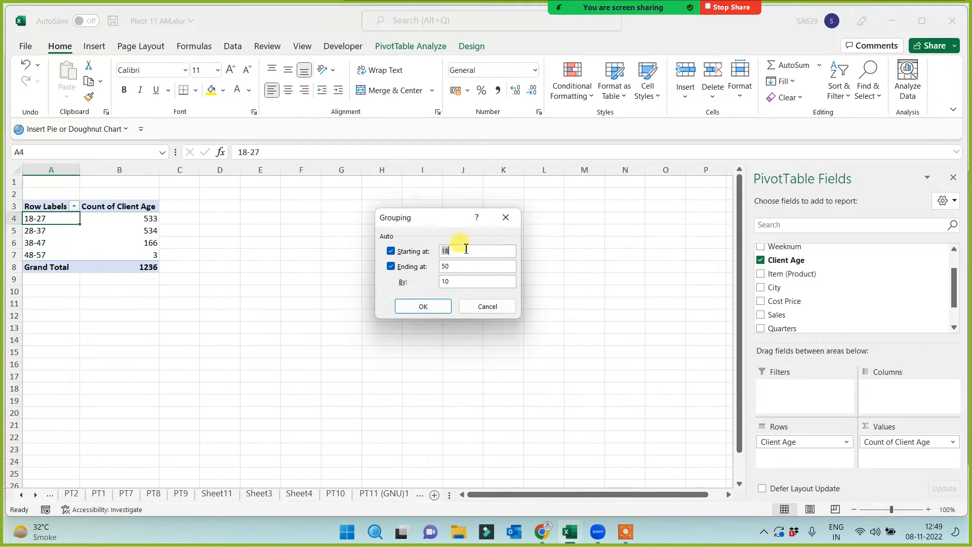
double_click(461, 250)
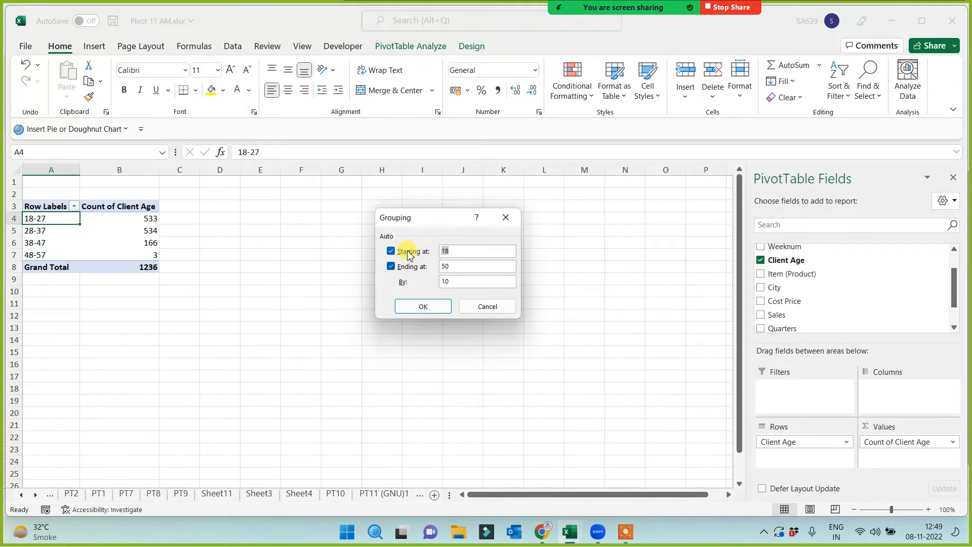
type("20")
left_click(428, 310)
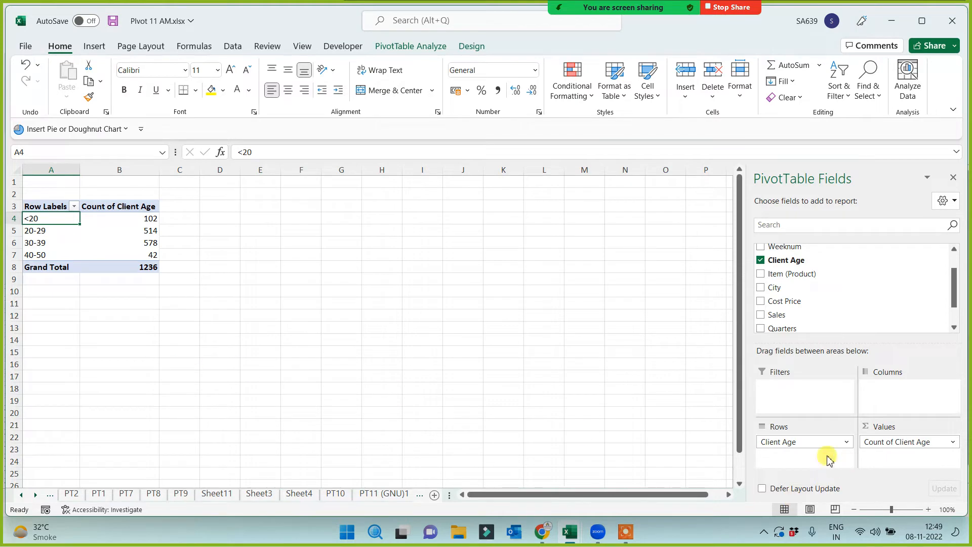
Replace Client Age with the Sales field in both the Rows and the Values of the pivot table.
left_click_drag(840, 441, 576, 397)
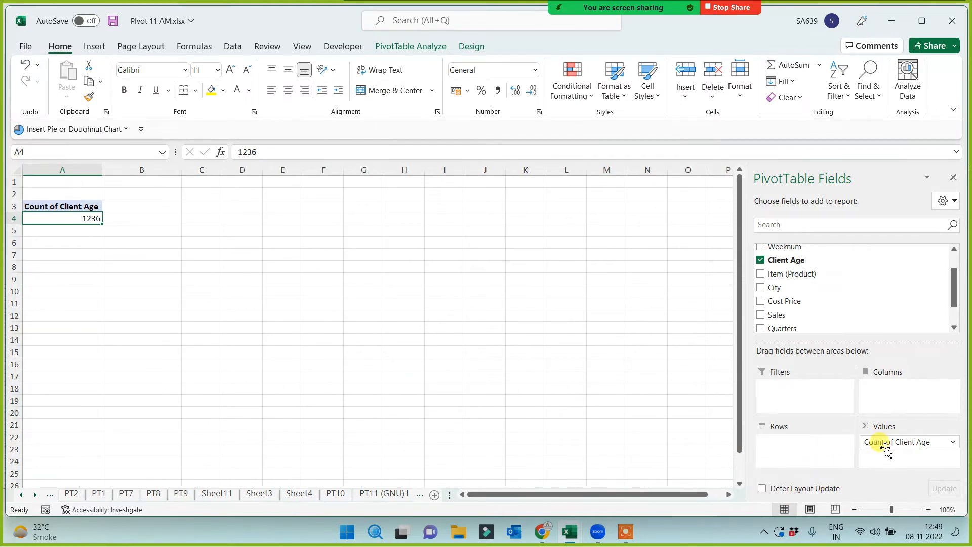
left_click_drag(892, 441, 602, 349)
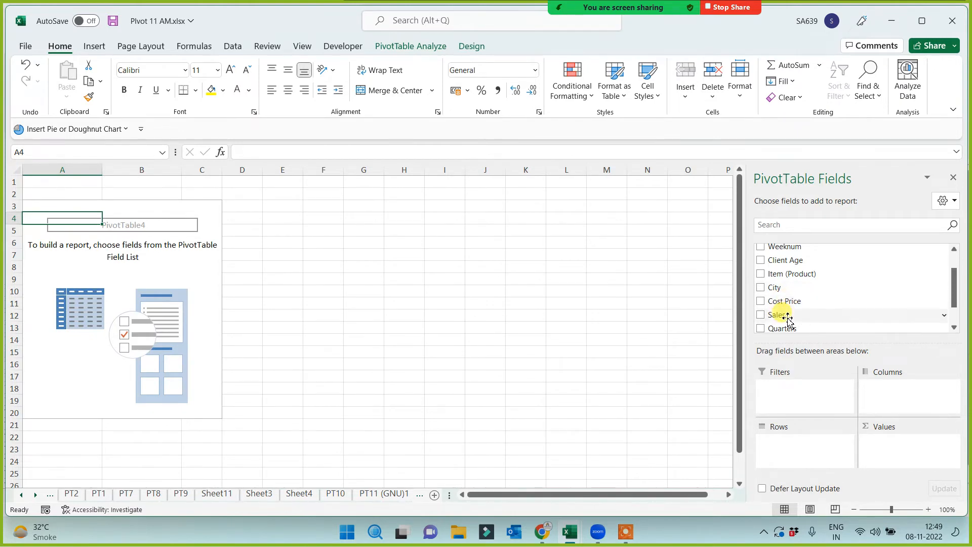
left_click_drag(786, 320, 799, 442)
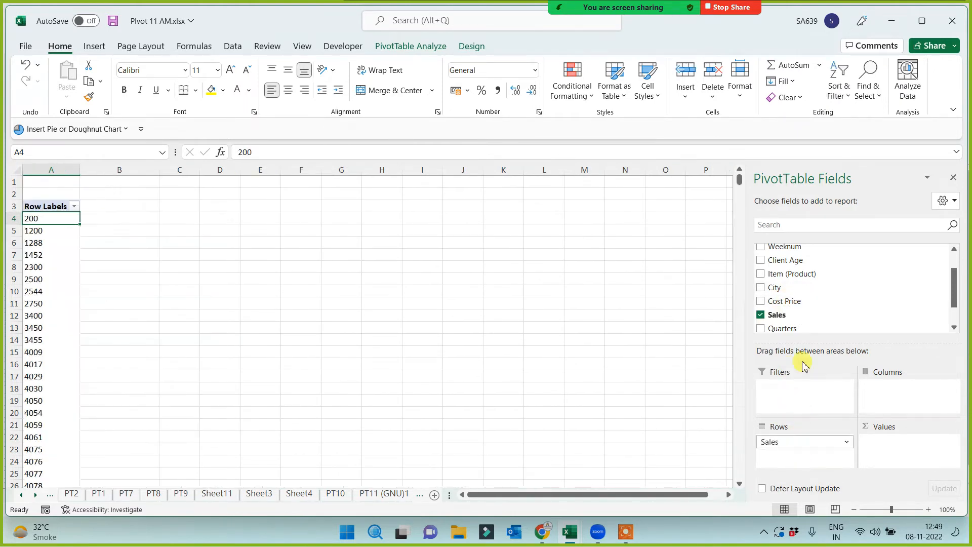
left_click_drag(800, 317, 881, 456)
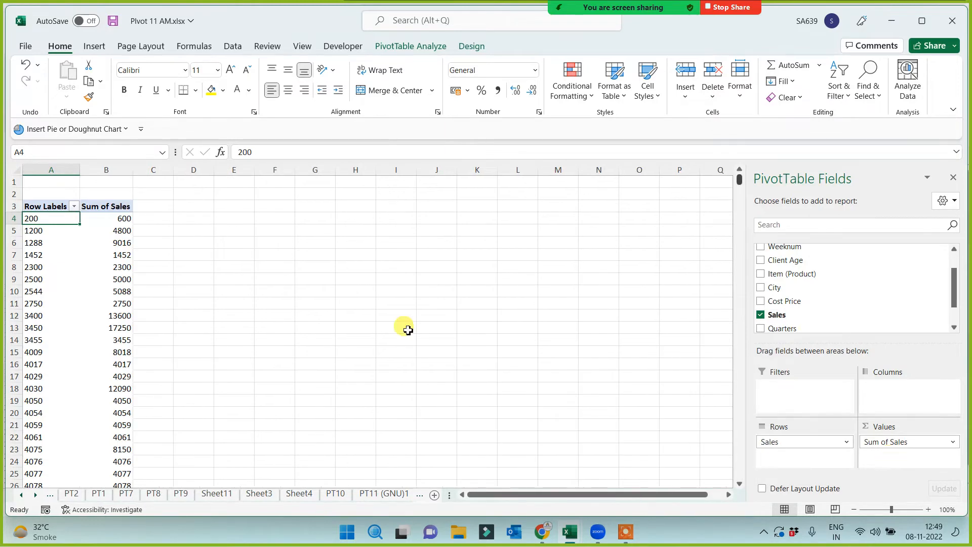
Summarize the Sales values by Count and inspect the rows for sales of 1200 and 1288.
left_click(122, 245)
right_click(122, 246)
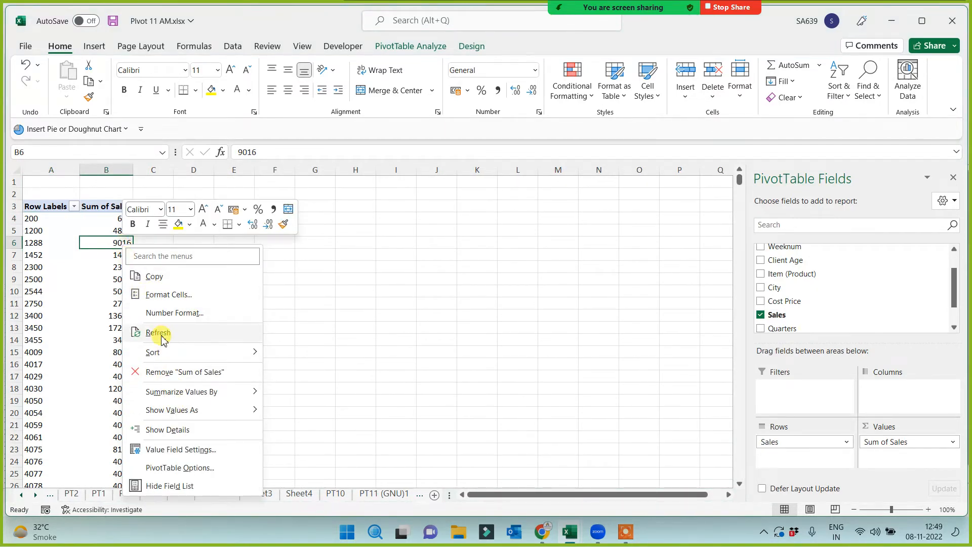
left_click(166, 451)
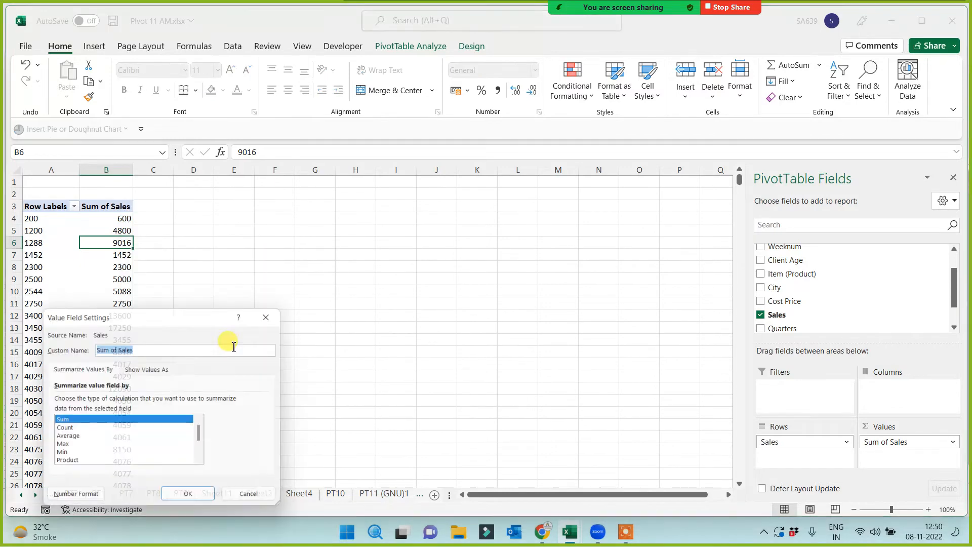
left_click(64, 431)
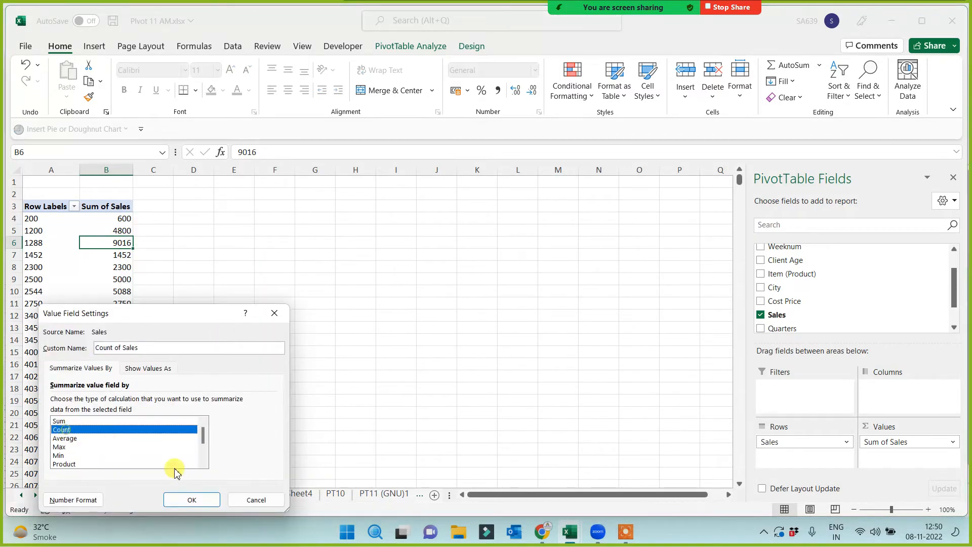
left_click(200, 500)
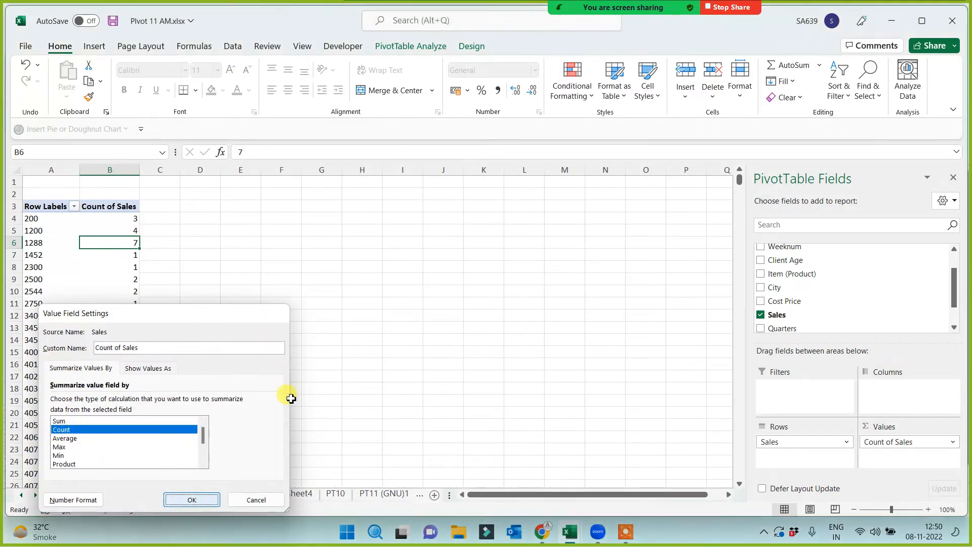
left_click(14, 230)
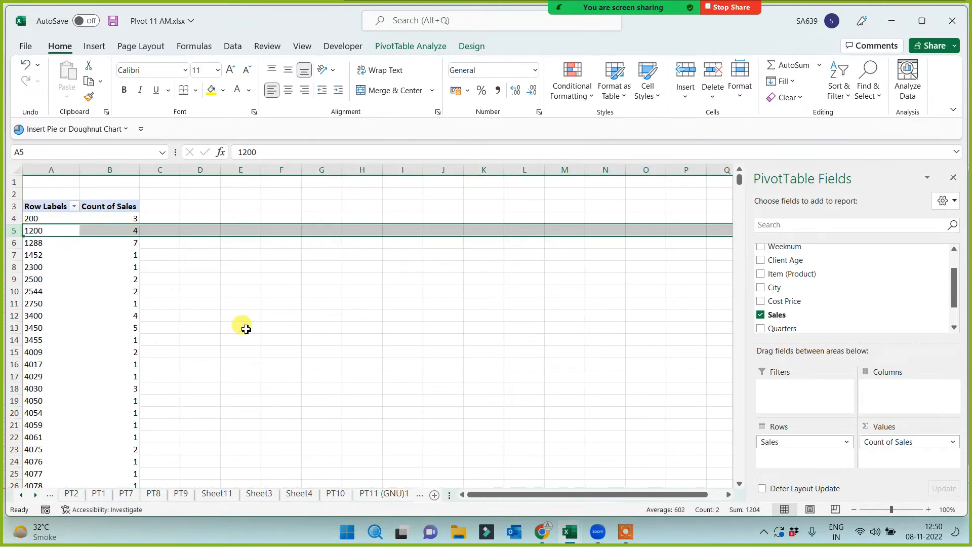
left_click(13, 242)
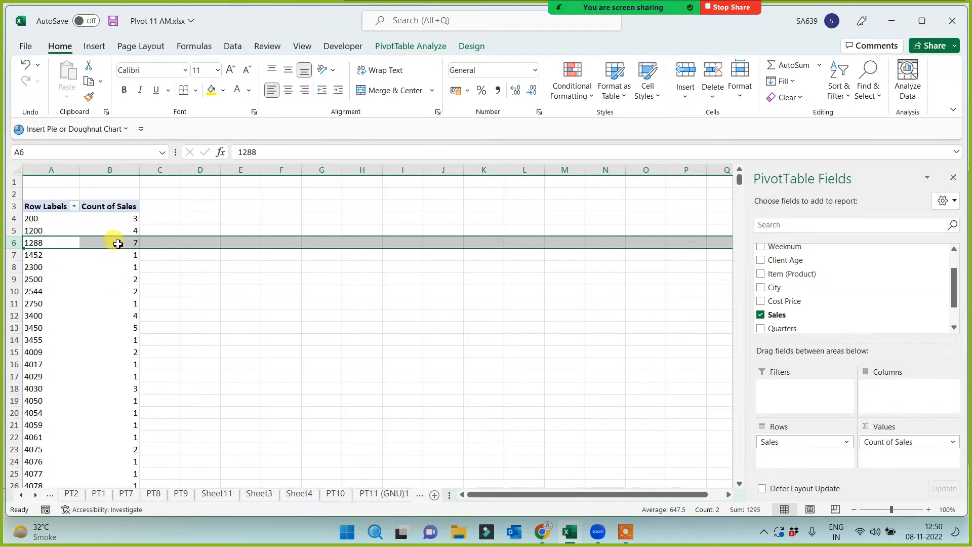
Group the Sales row labels of the pivot table starting at 1000 in intervals of 1000.
left_click(258, 344)
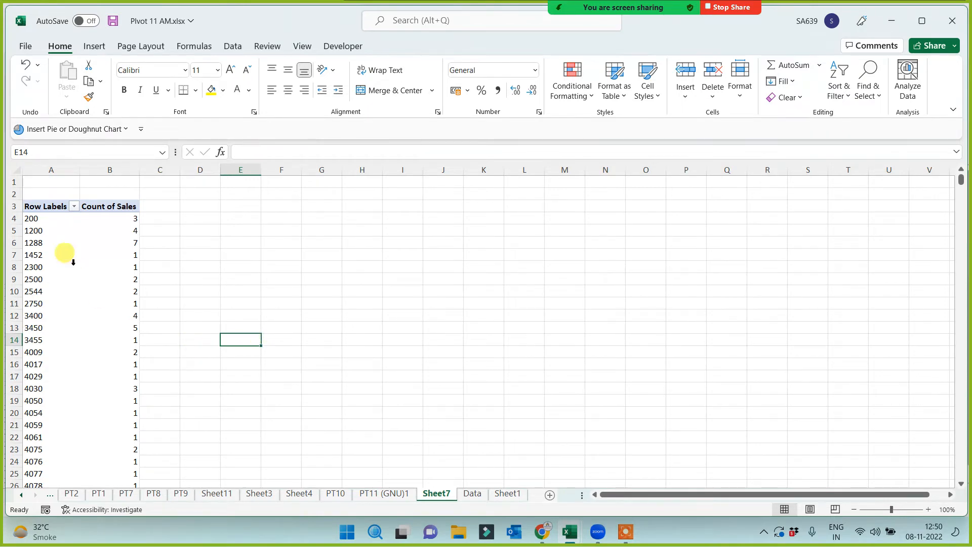
left_click(59, 257)
right_click(61, 259)
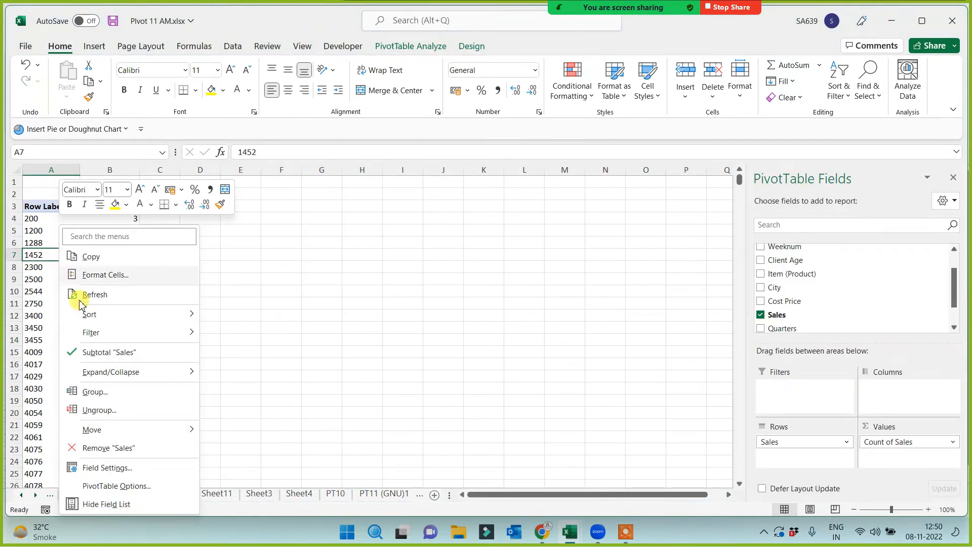
left_click(96, 392)
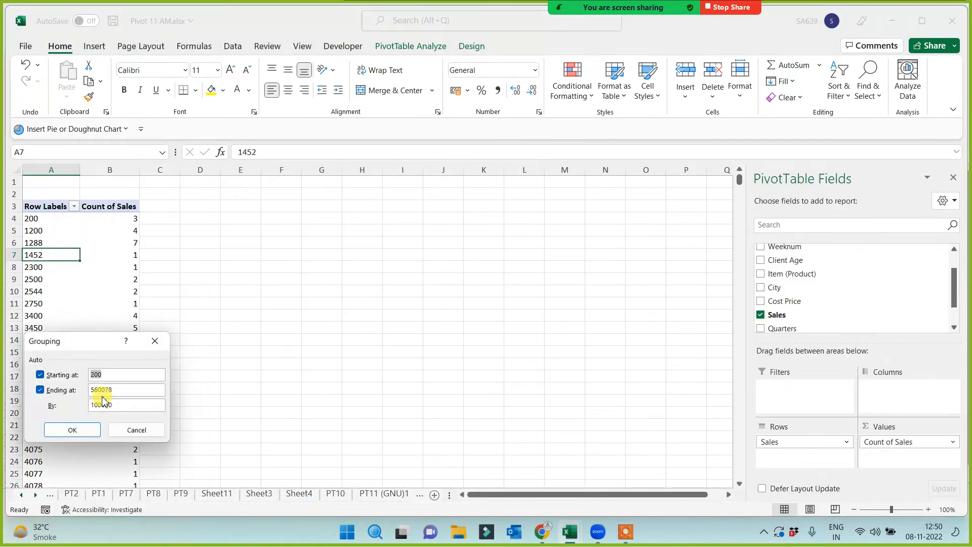
left_click_drag(84, 337, 421, 204)
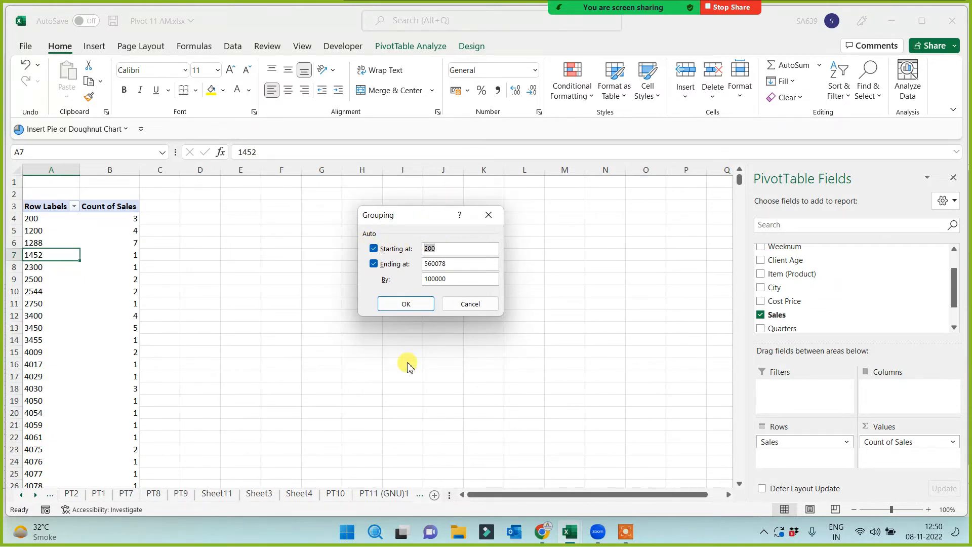
type("1000")
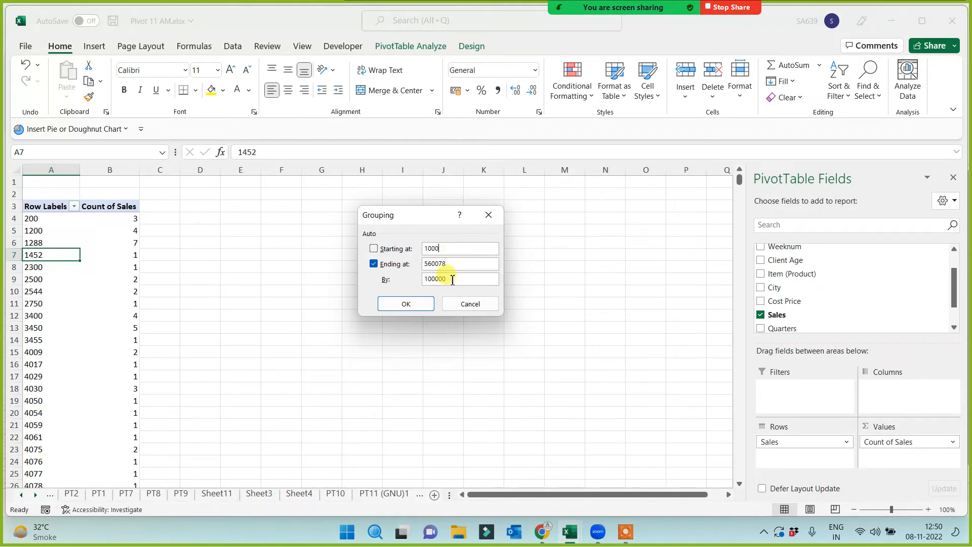
left_click_drag(451, 280, 404, 281)
type("1000")
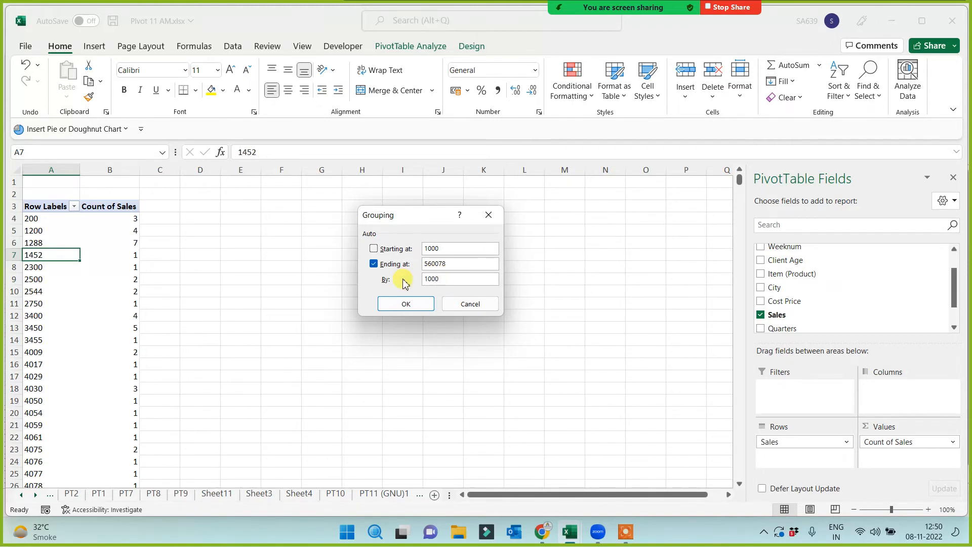
left_click(412, 304)
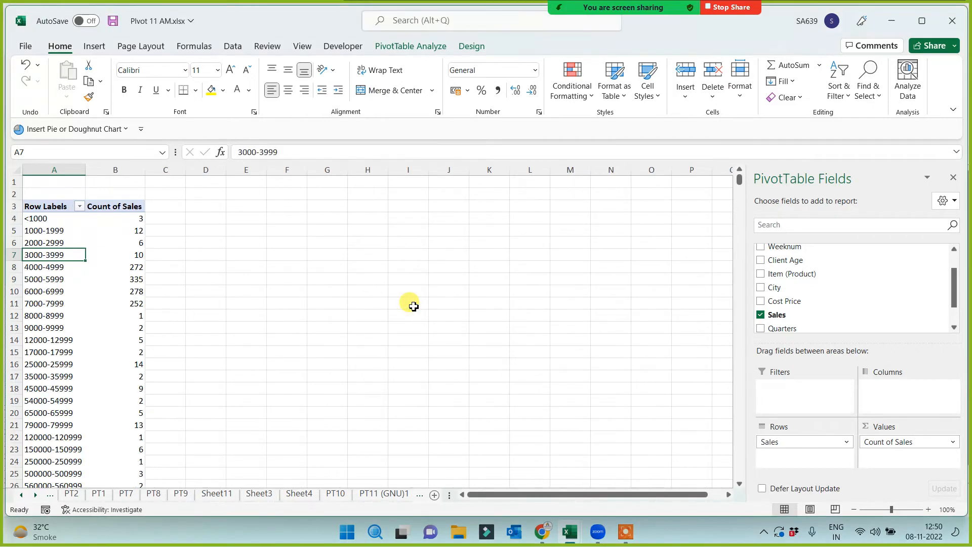
Inspect the sales counts of the <1000 and 1000-1999 groups and look through the list to the Grand Total.
left_click(14, 218)
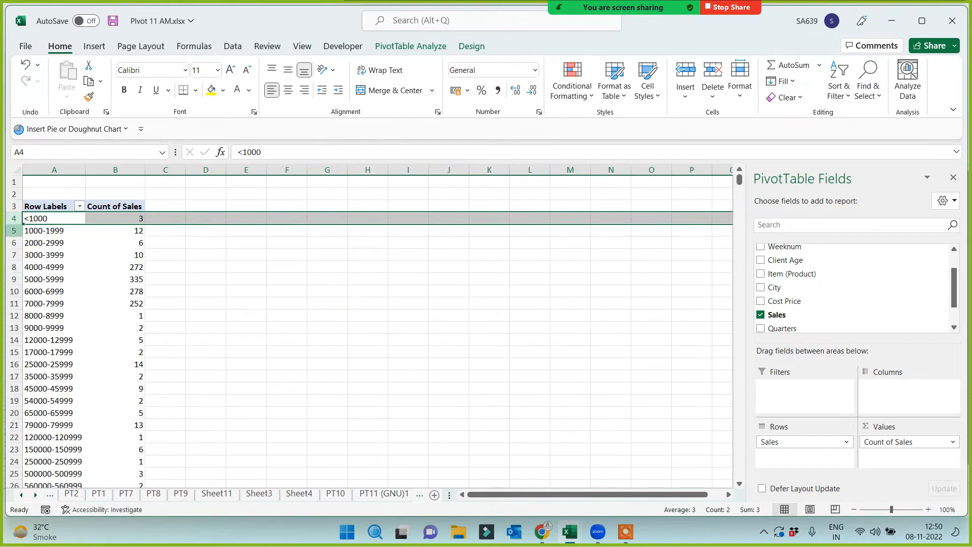
left_click(138, 231)
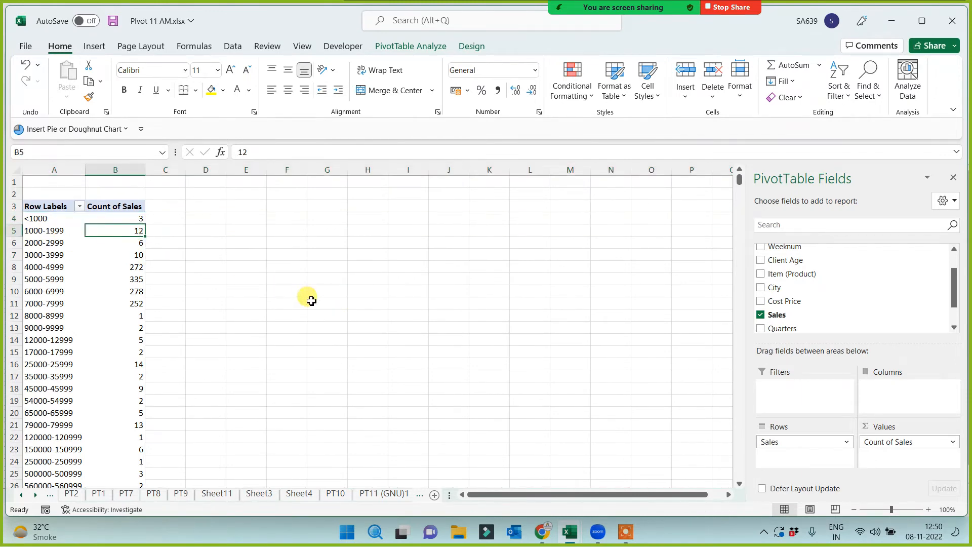
scroll(116, 304, "down", 4)
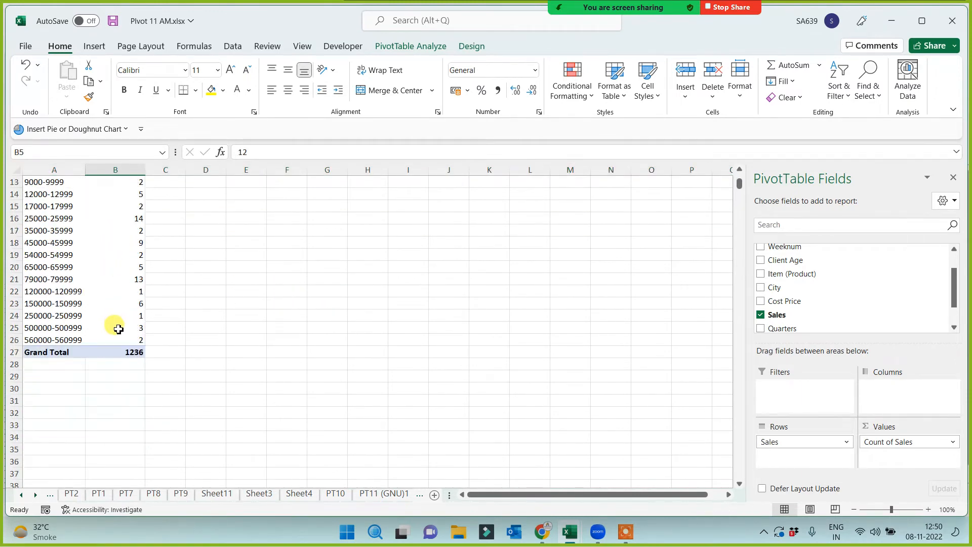
scroll(115, 325, "up", 4)
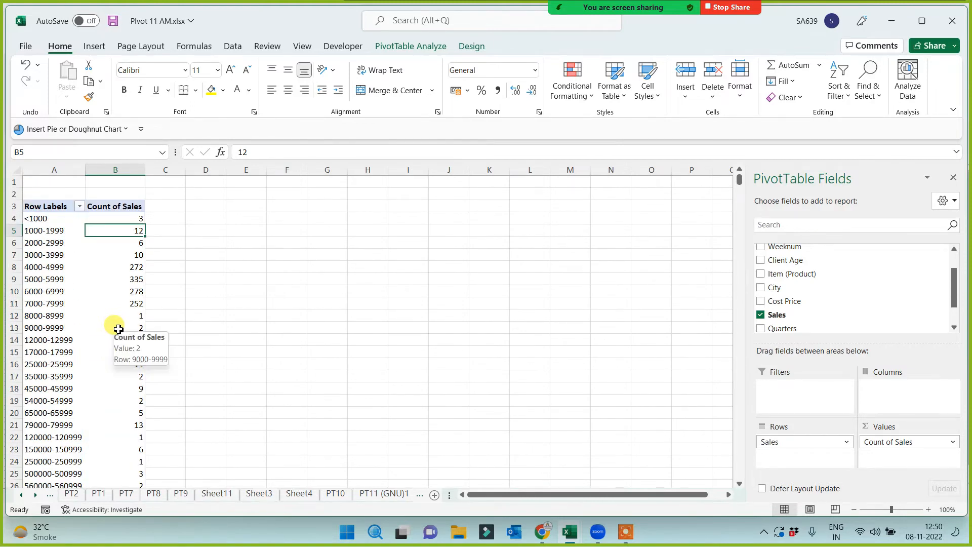
Change the interval of the Sales row label grouping to 5000.
left_click(48, 255)
right_click(51, 255)
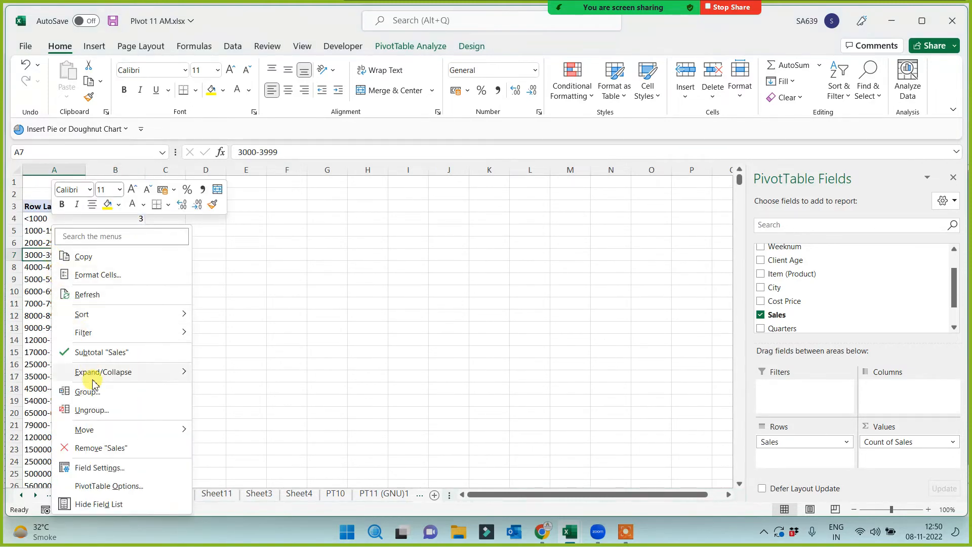
left_click(90, 391)
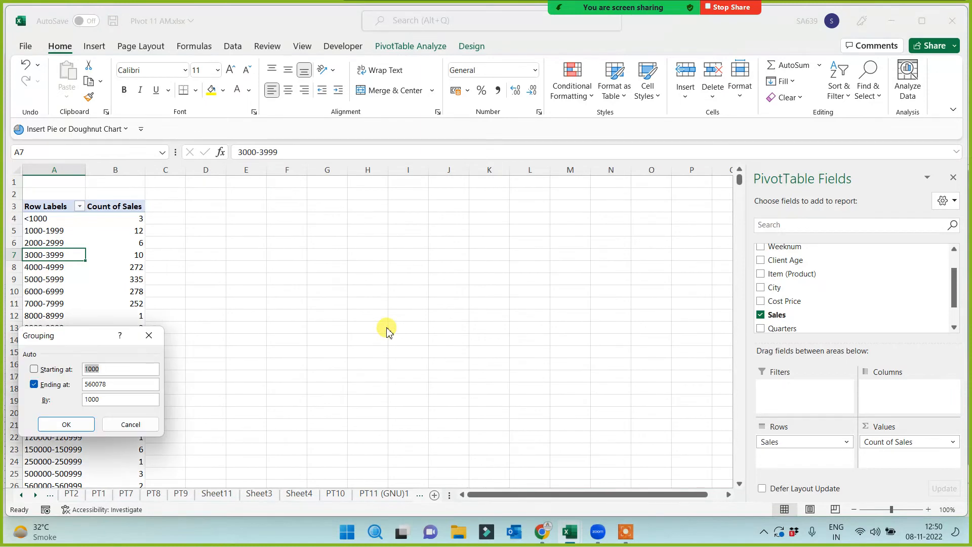
left_click_drag(92, 334, 400, 236)
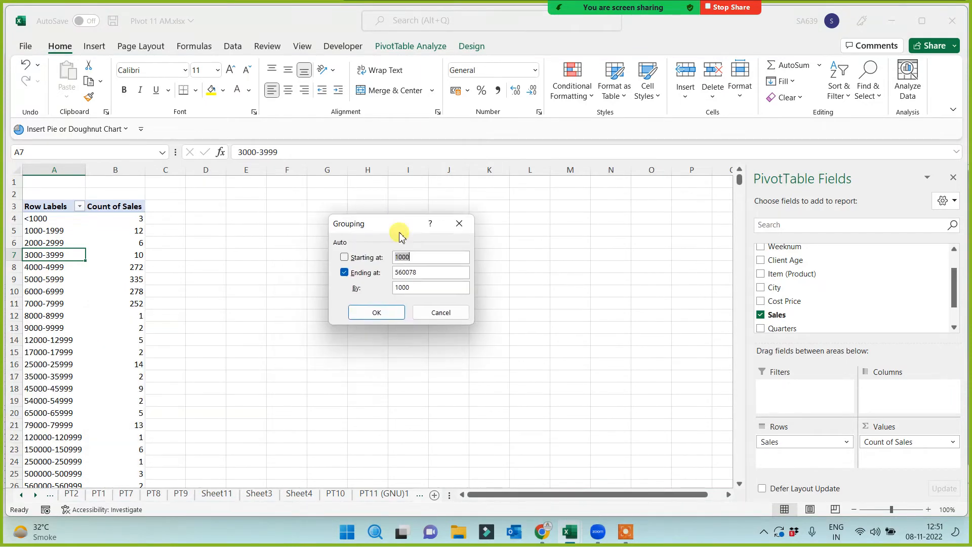
double_click(406, 287)
type("5000")
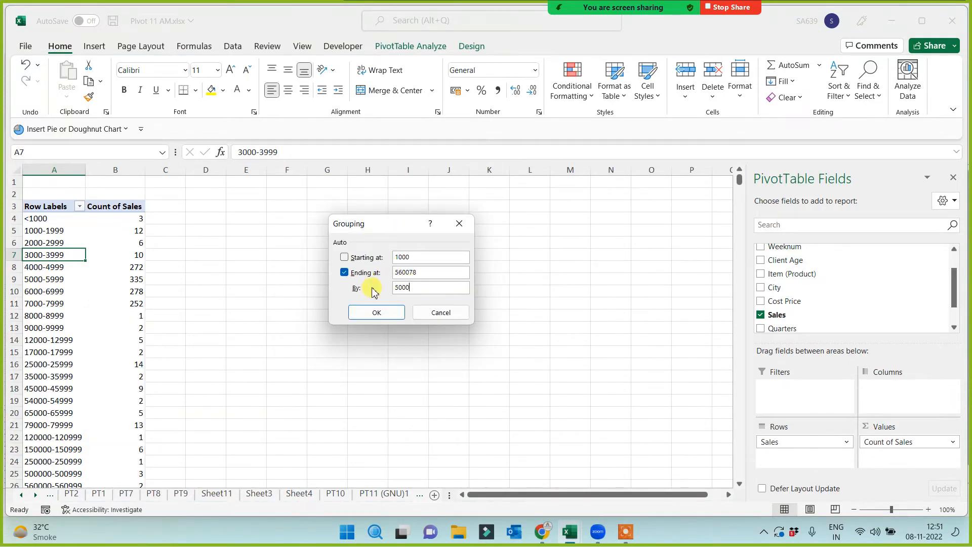
left_click(387, 311)
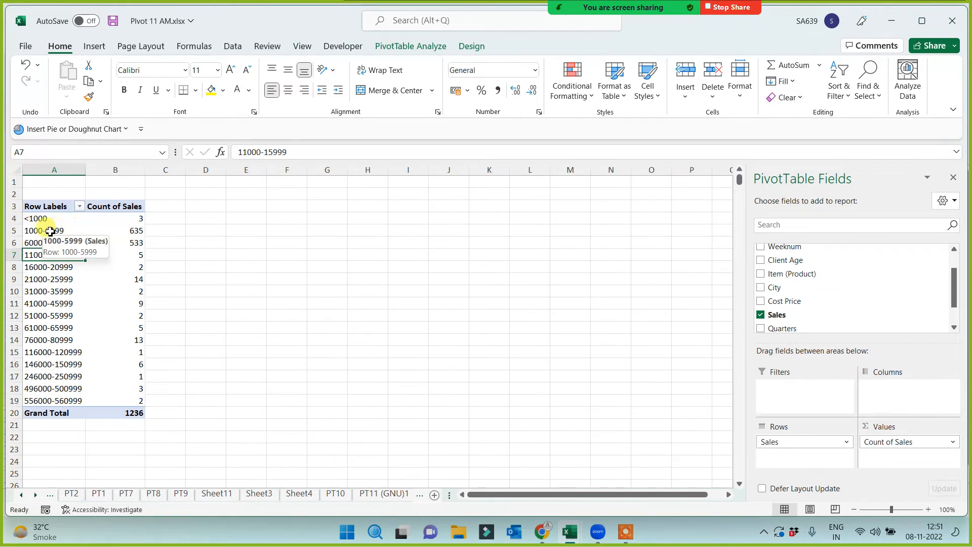
left_click(139, 233)
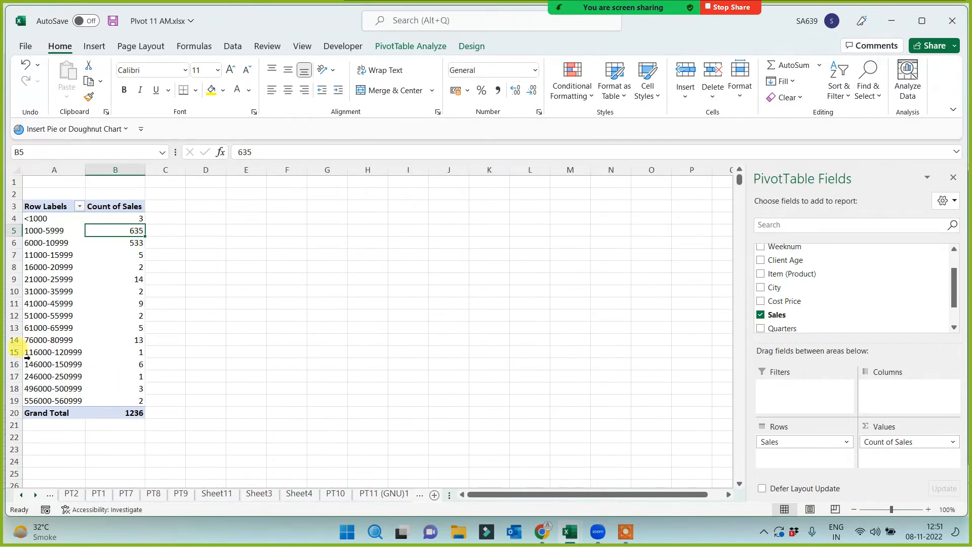
left_click(14, 352)
left_click(337, 386)
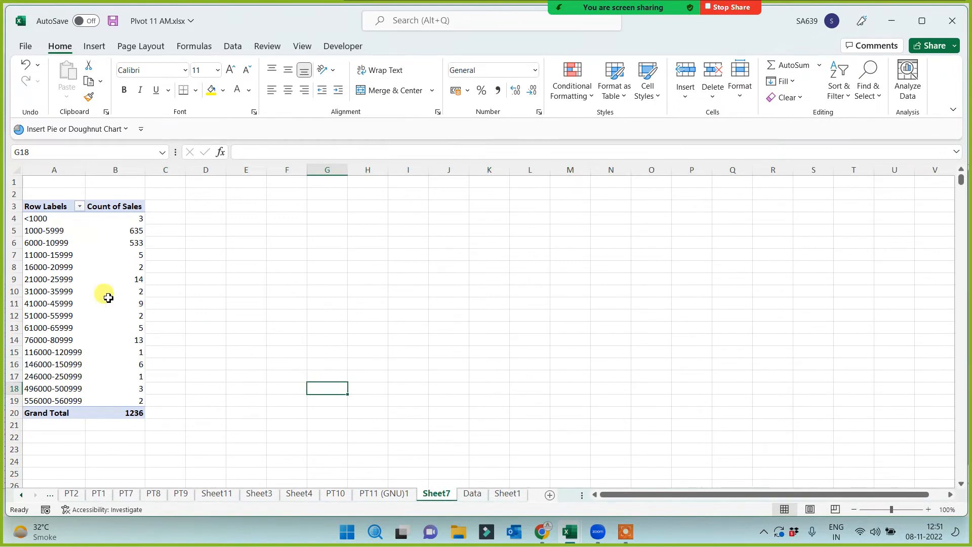
left_click(15, 233)
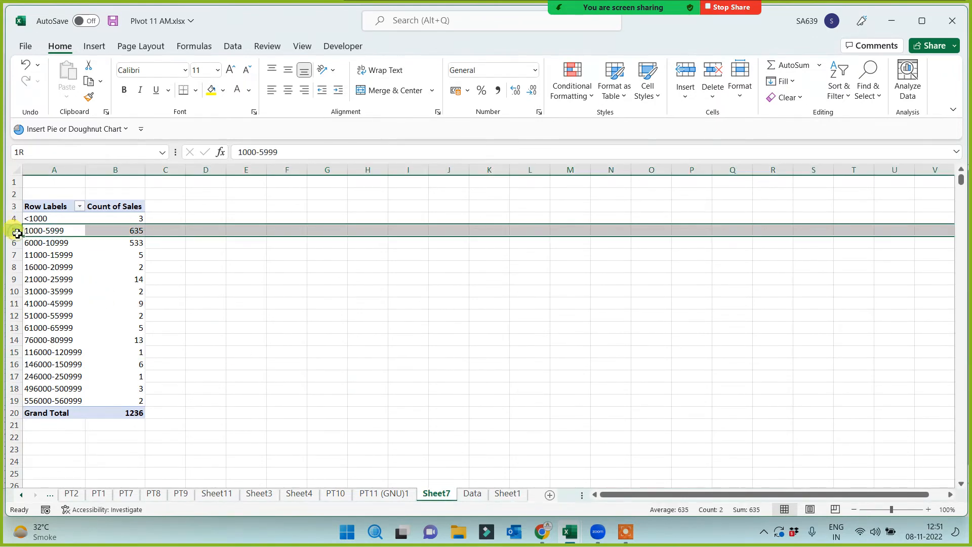
left_click_drag(17, 233, 18, 243)
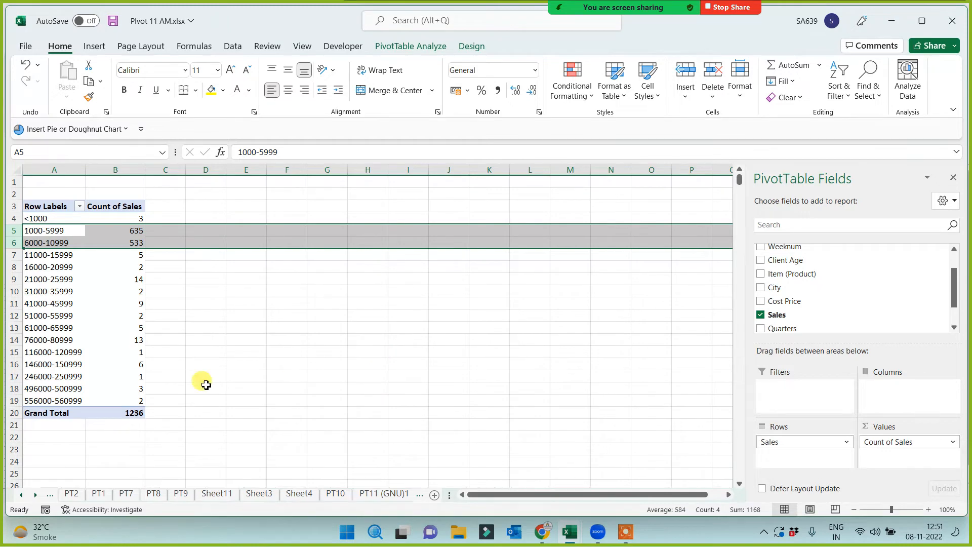
left_click_drag(50, 368, 174, 397)
left_click(382, 369)
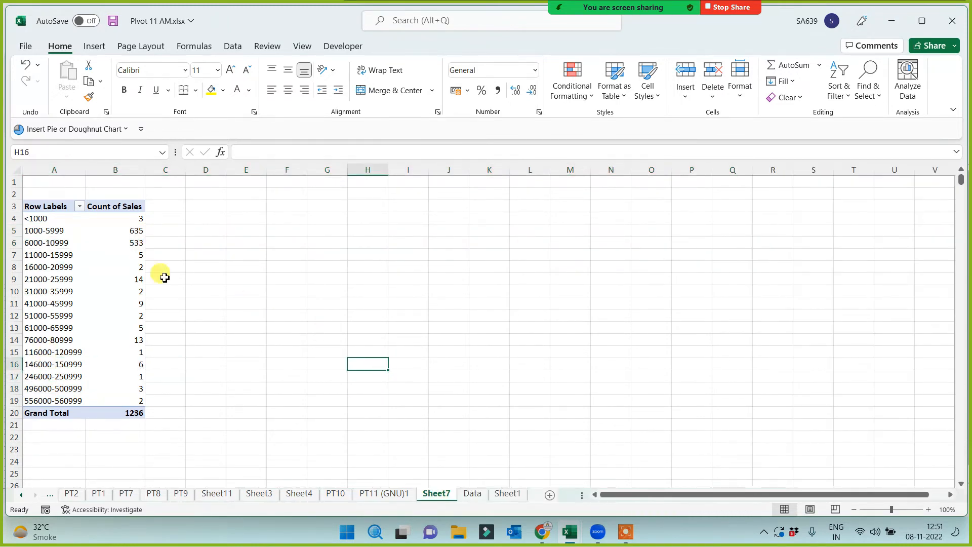
left_click_drag(14, 231, 13, 256)
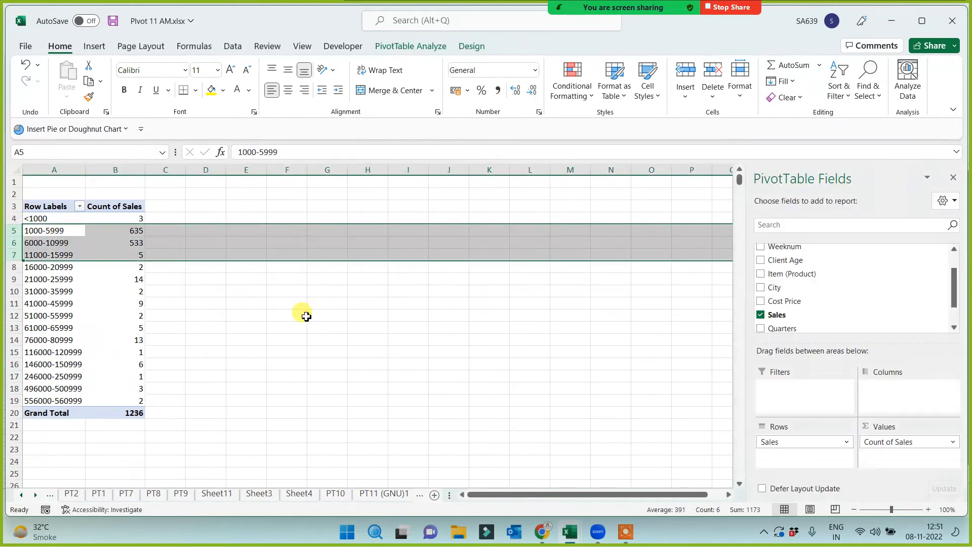
left_click(302, 315)
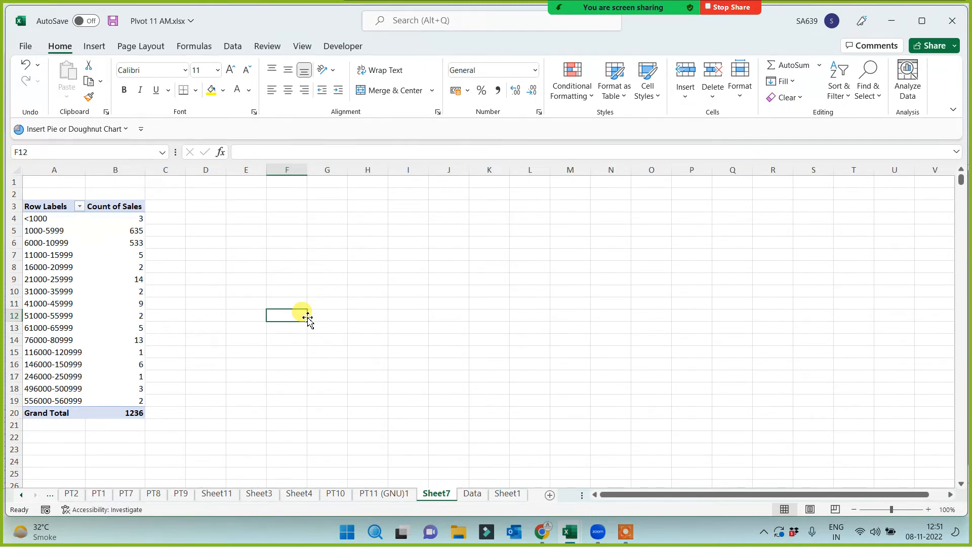
Rename the pivot table's worksheet from Sheet7 to PT12 GNU1.
double_click(437, 494)
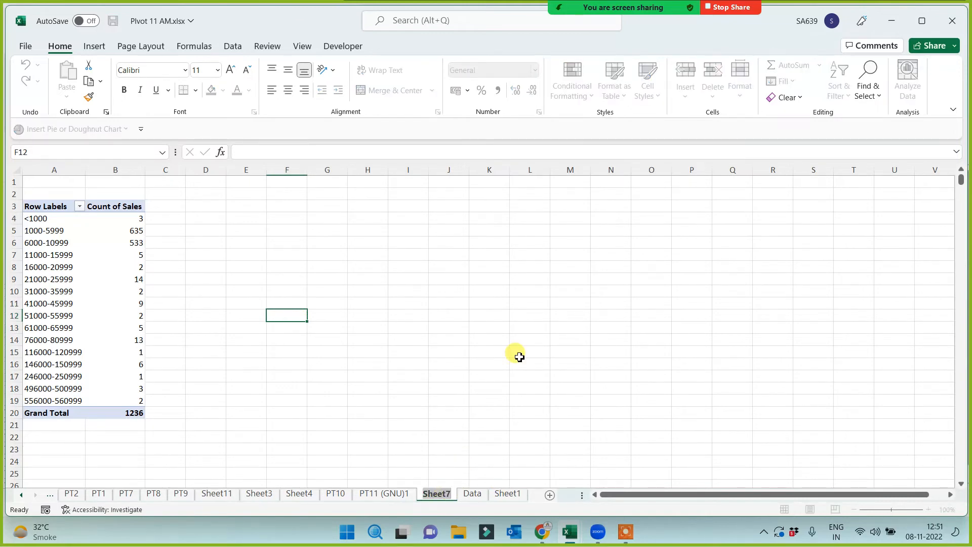
type("PT")
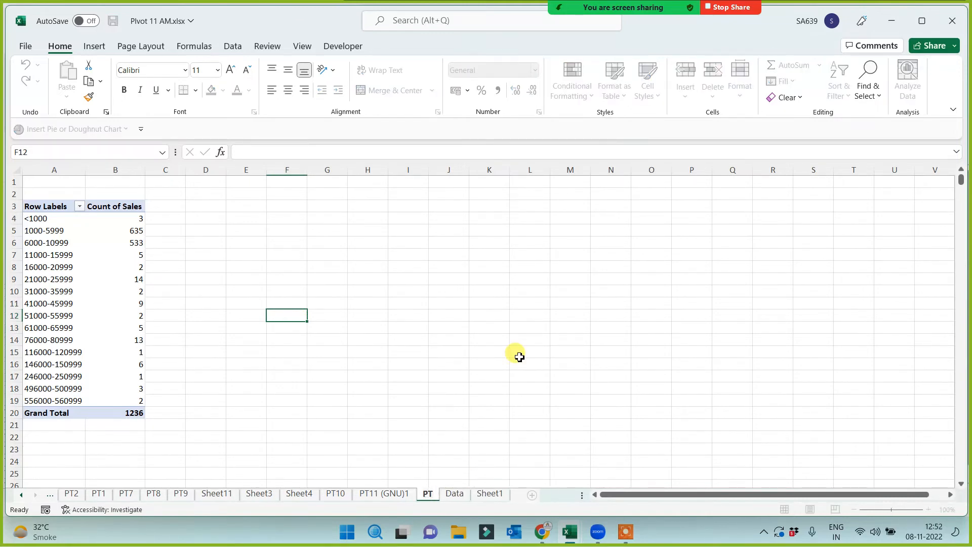
type("12")
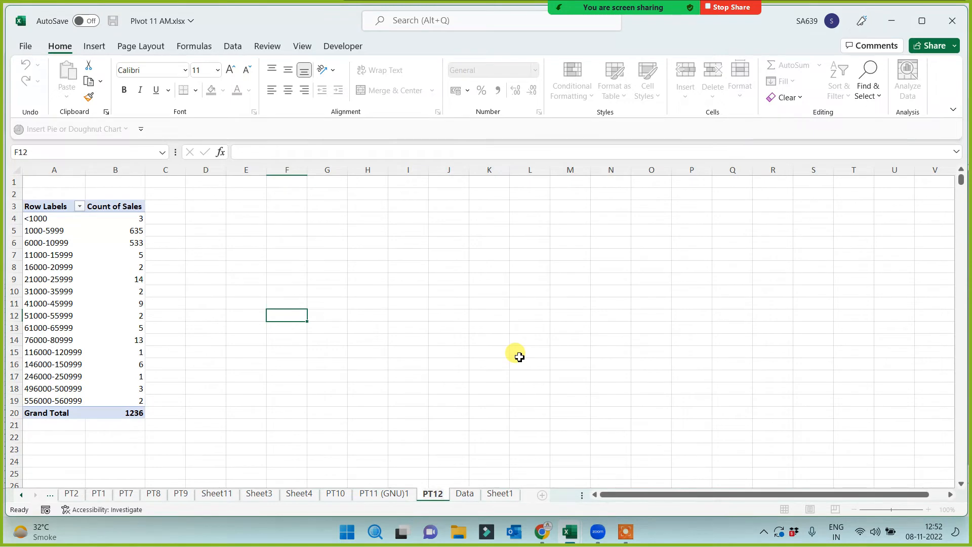
type(" G")
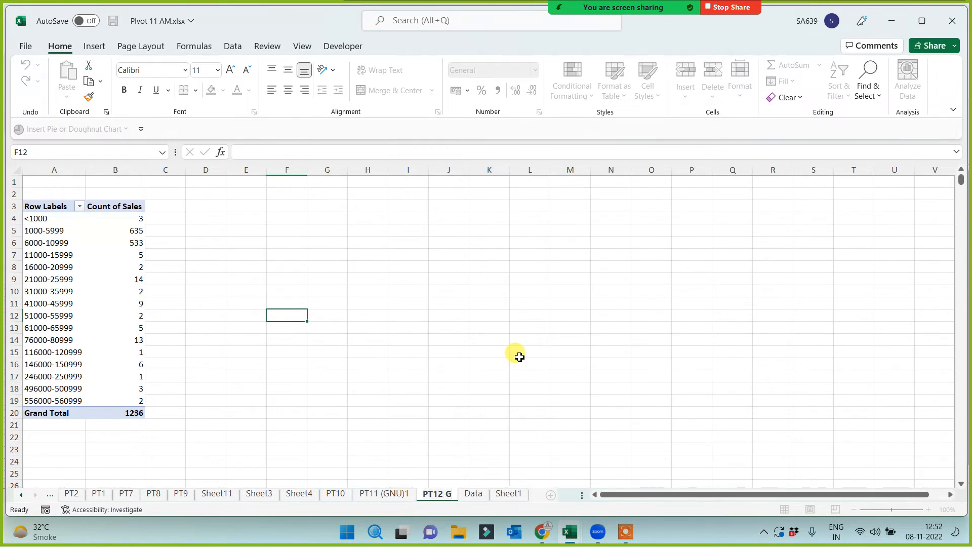
type("UN")
key("BackSpace")
key("BackSpace")
type("N")
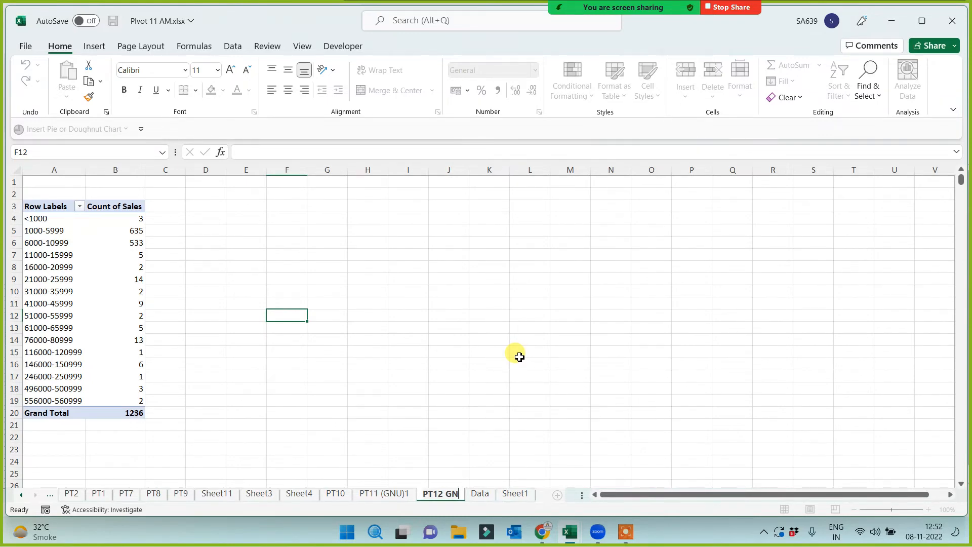
type("U1")
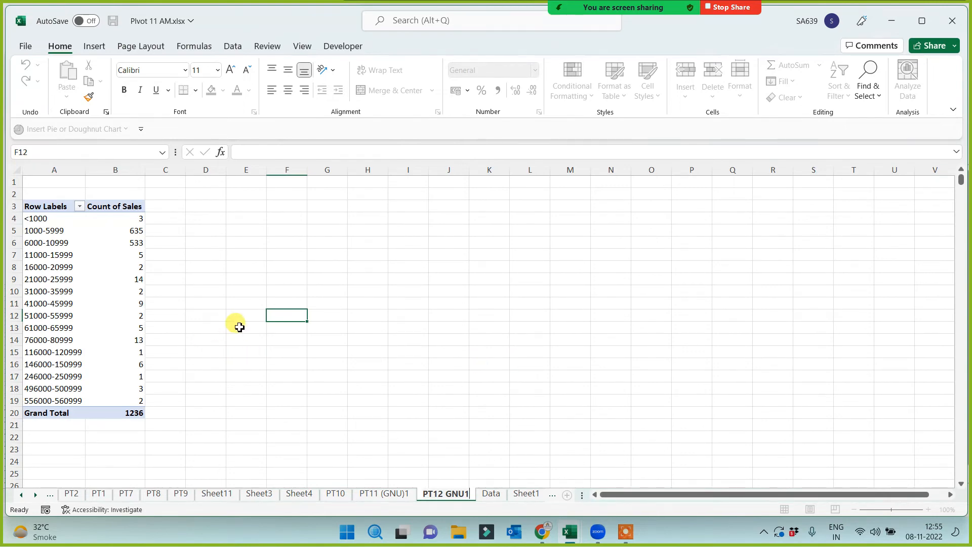
left_click(230, 269)
Magnify the worksheet to 175% and look through the grouped sales counts down to the Grand Total.
scroll(246, 302, "up", 3, "ctrl")
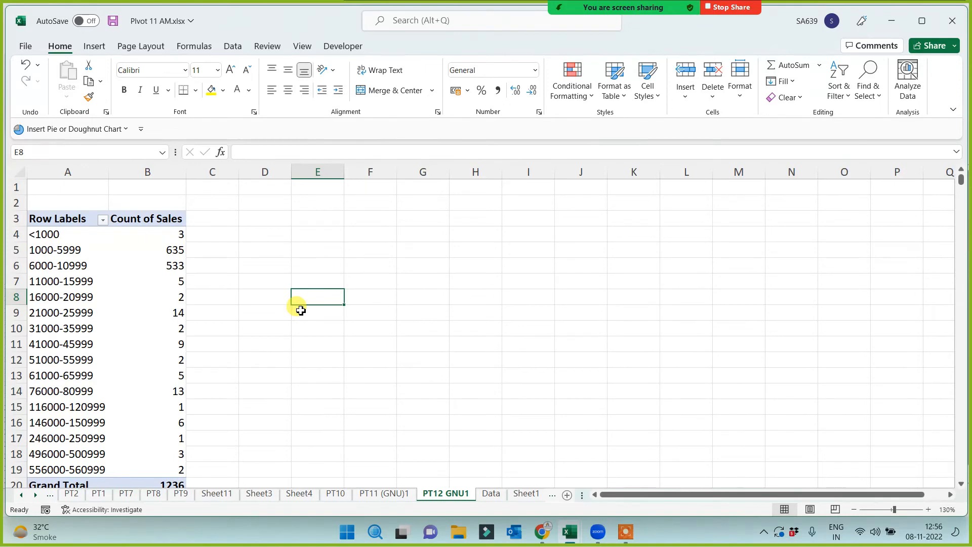
scroll(312, 307, "up", 3)
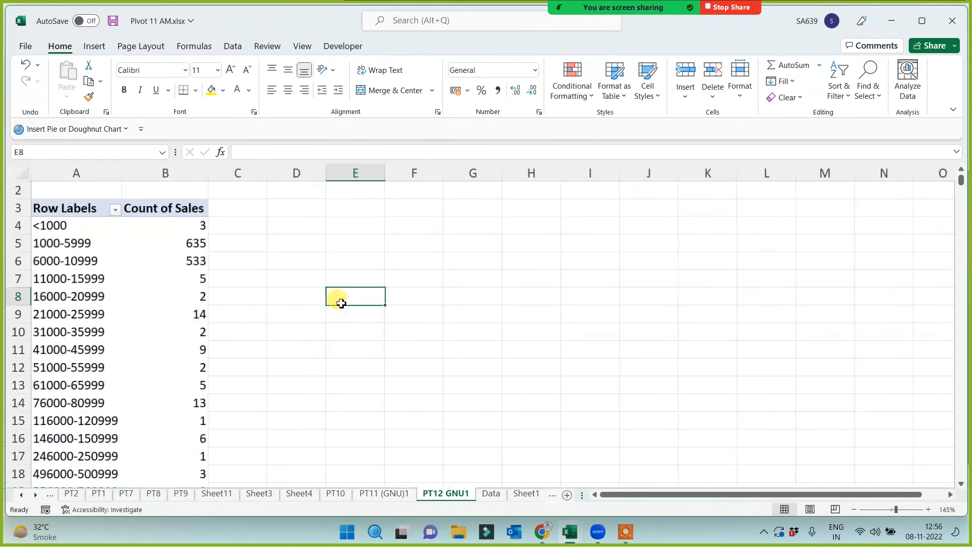
scroll(369, 287, "up", 1)
scroll(360, 252, "up", 1)
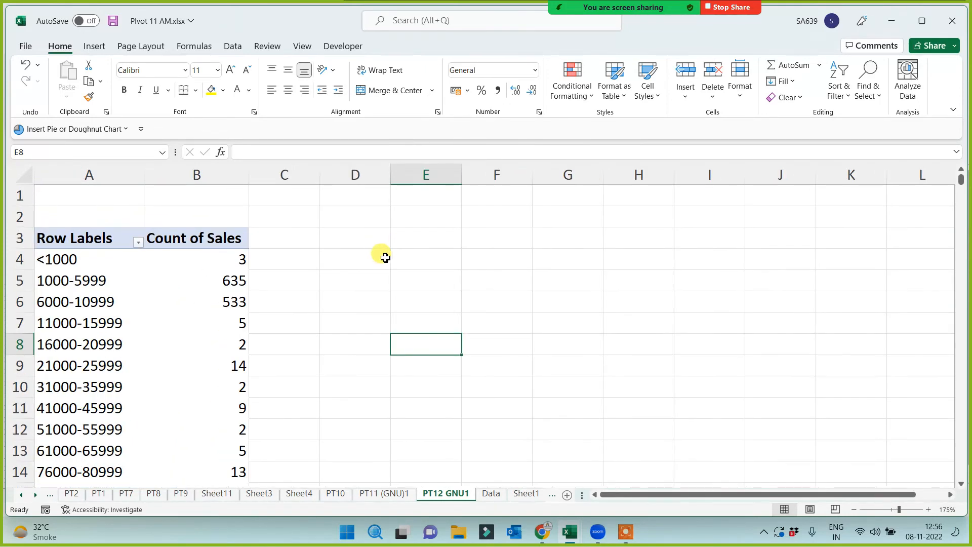
left_click(336, 242)
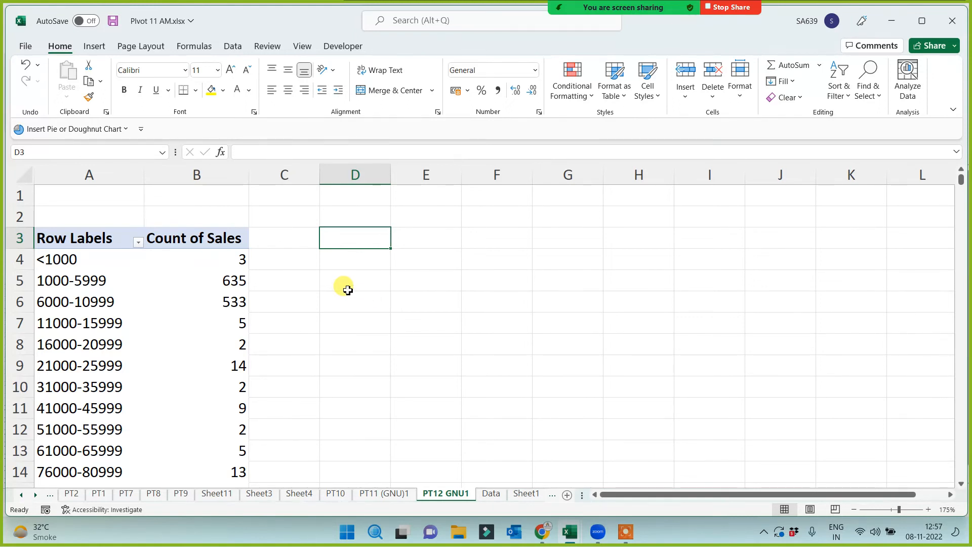
scroll(344, 289, "down", 3)
scroll(345, 290, "up", 3)
scroll(343, 311, "down", 3)
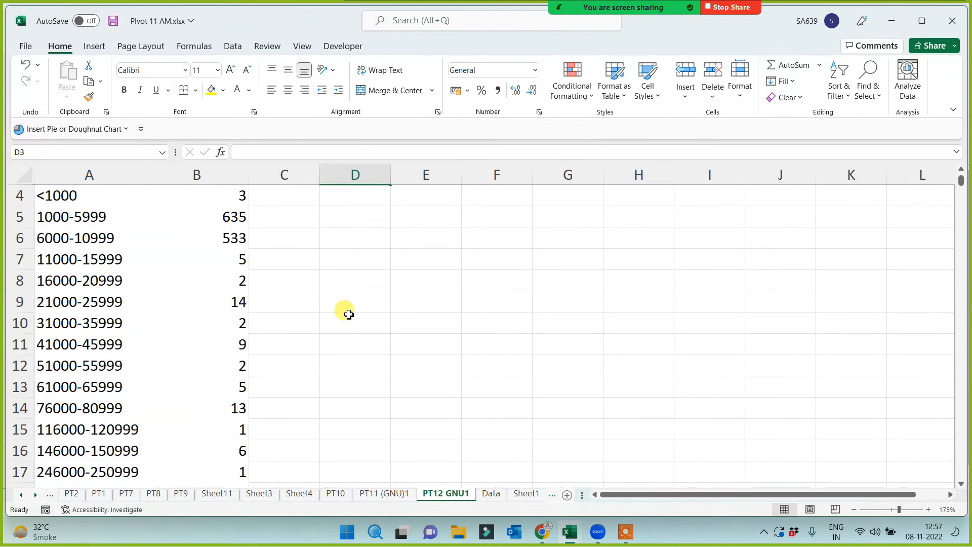
scroll(348, 338, "up", 3)
scroll(349, 338, "down", 2)
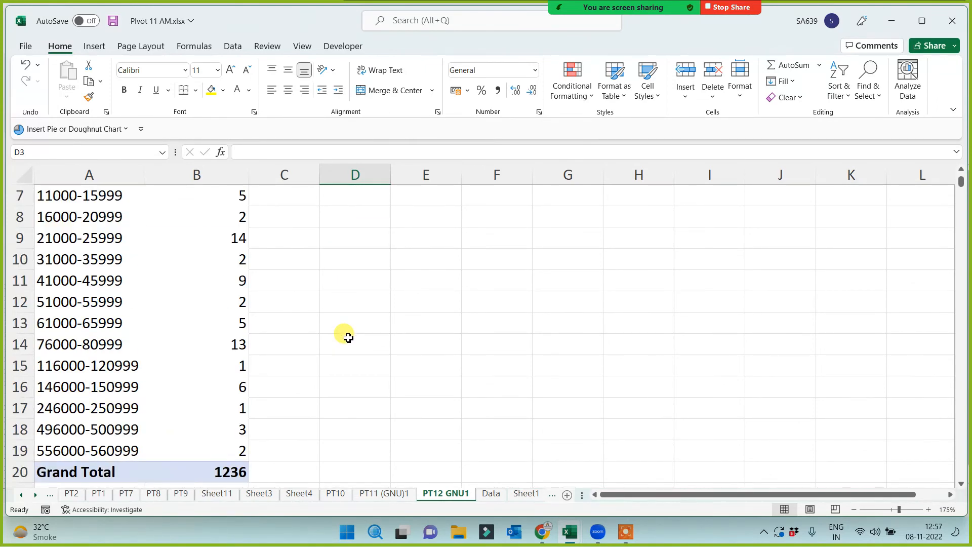
Review the grouped sales counts from <1000 down to the Grand Total at several magnifications, ending at 160%.
scroll(348, 337, "down", 2)
scroll(351, 341, "up", 4)
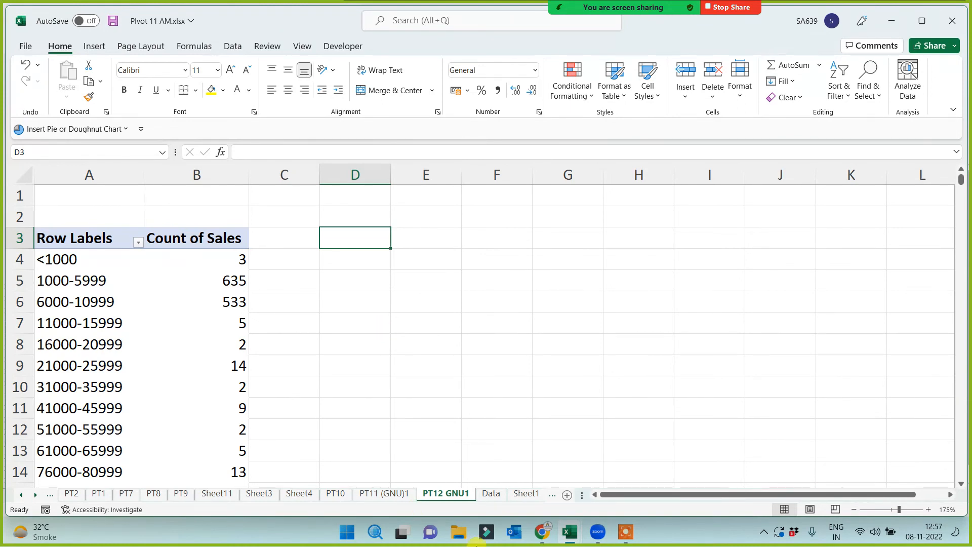
left_click(626, 531)
left_click(638, 520)
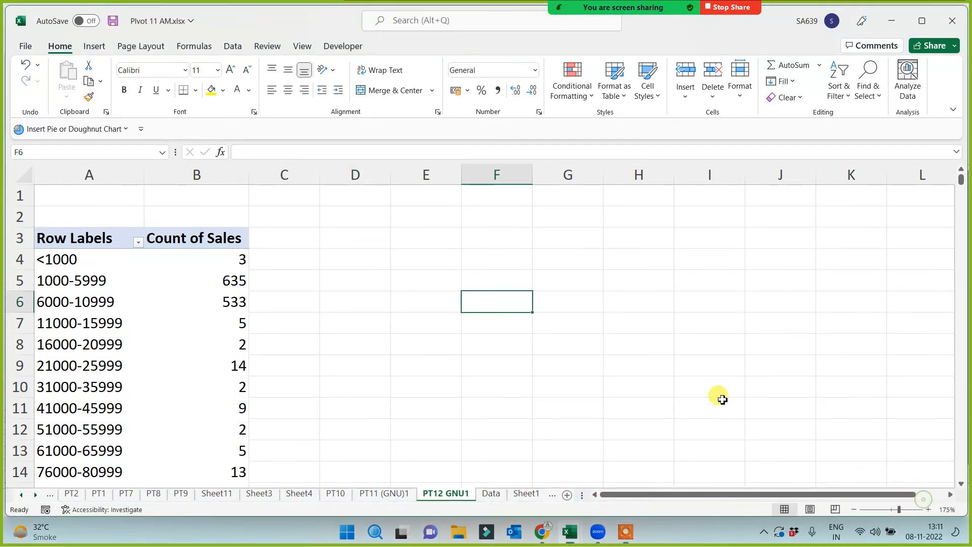
left_click(433, 324)
scroll(336, 304, "down", 4)
scroll(345, 314, "up", 4)
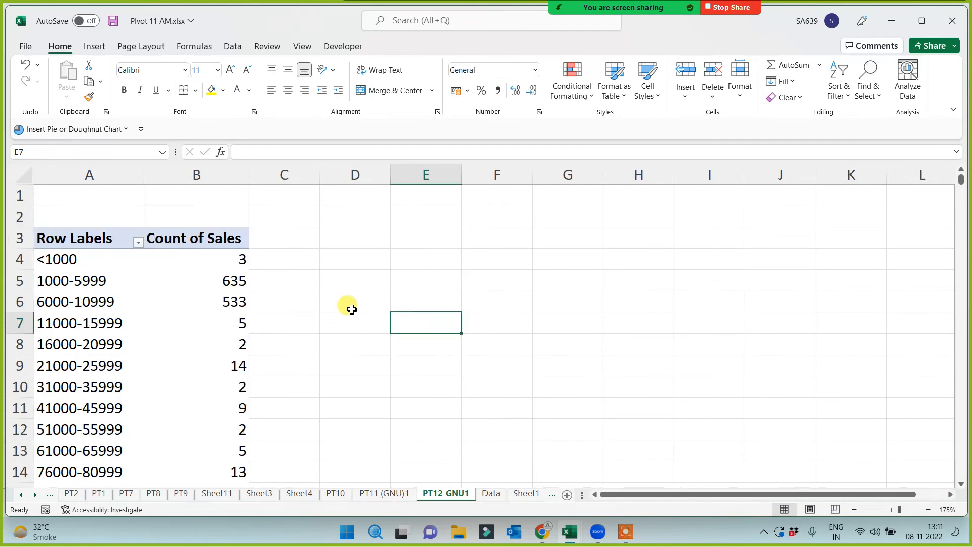
scroll(348, 310, "down", 2, "ctrl")
scroll(301, 342, "down", 5)
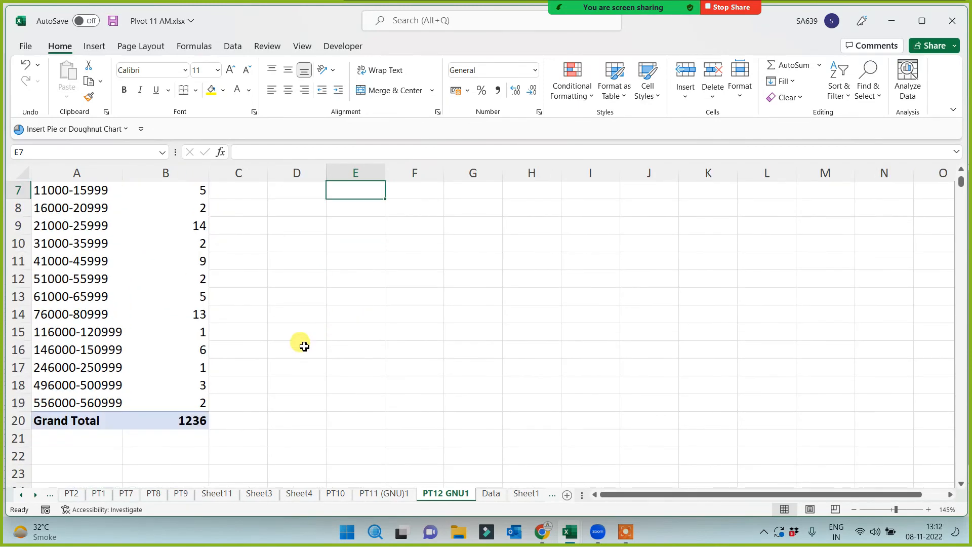
scroll(310, 340, "up", 6, "ctrl")
scroll(406, 311, "up", 5)
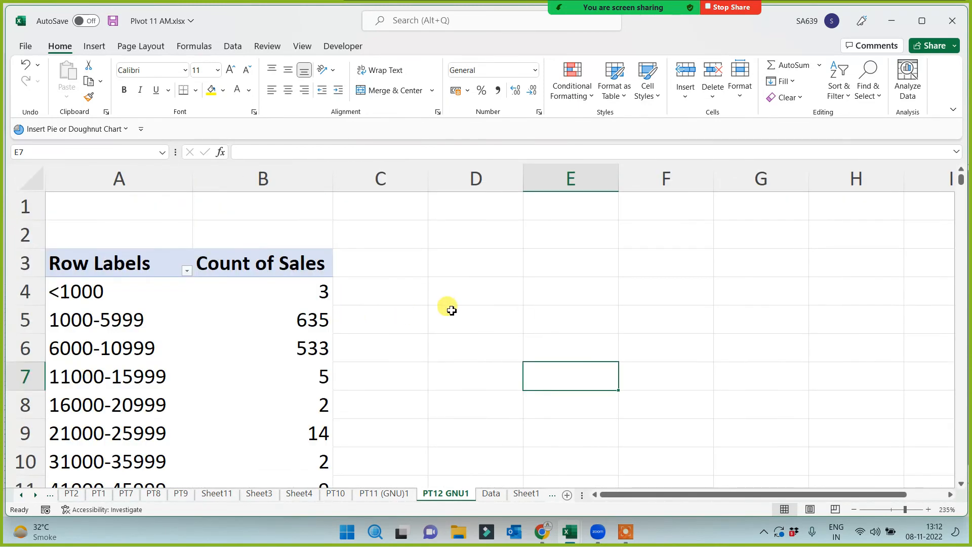
scroll(443, 309, "down", 2, "ctrl")
scroll(332, 284, "down", 1, "ctrl")
scroll(332, 284, "down", 2, "ctrl")
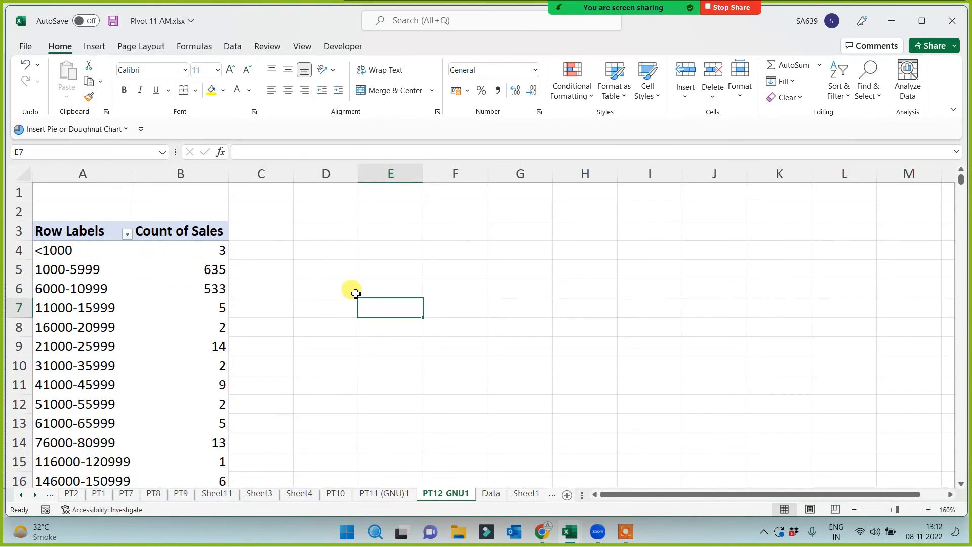
left_click(360, 253)
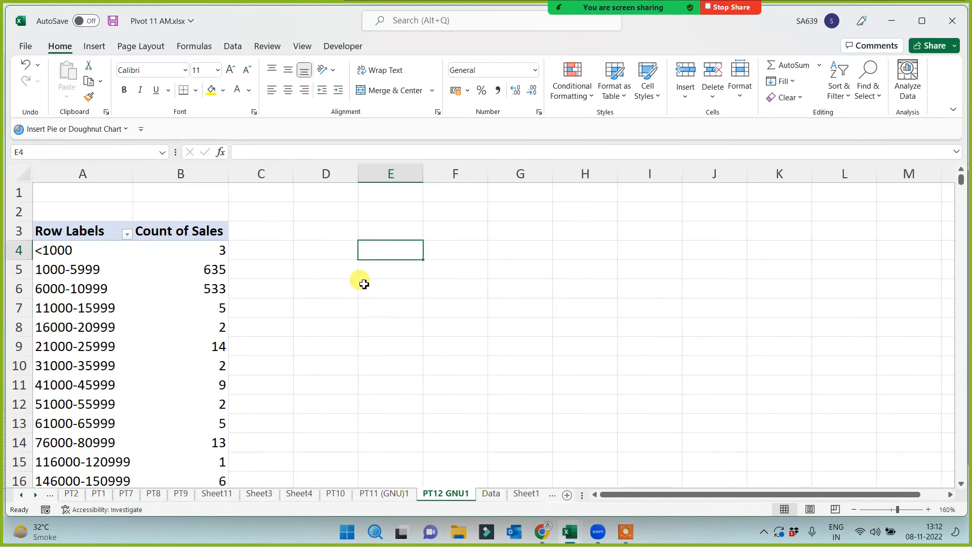
scroll(362, 284, "down", 5)
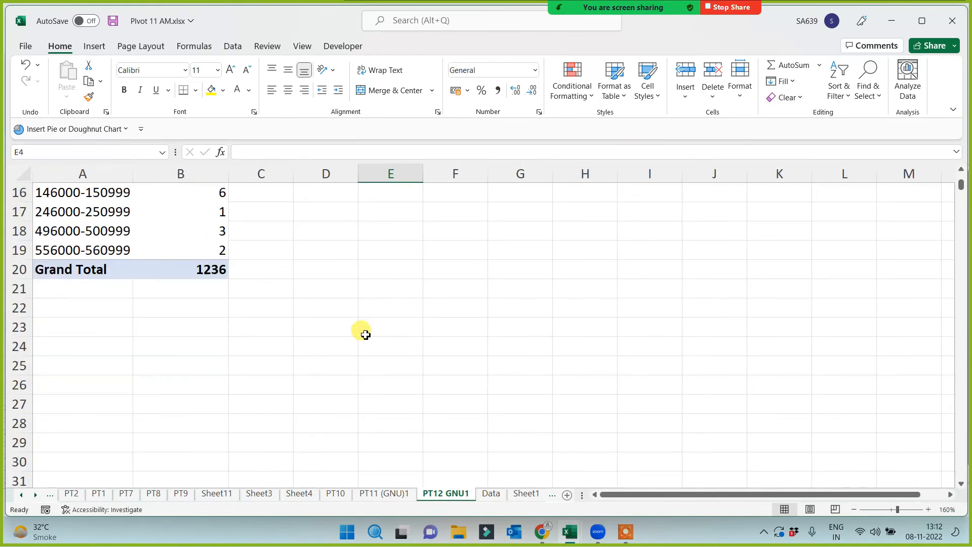
scroll(365, 332, "up", 5)
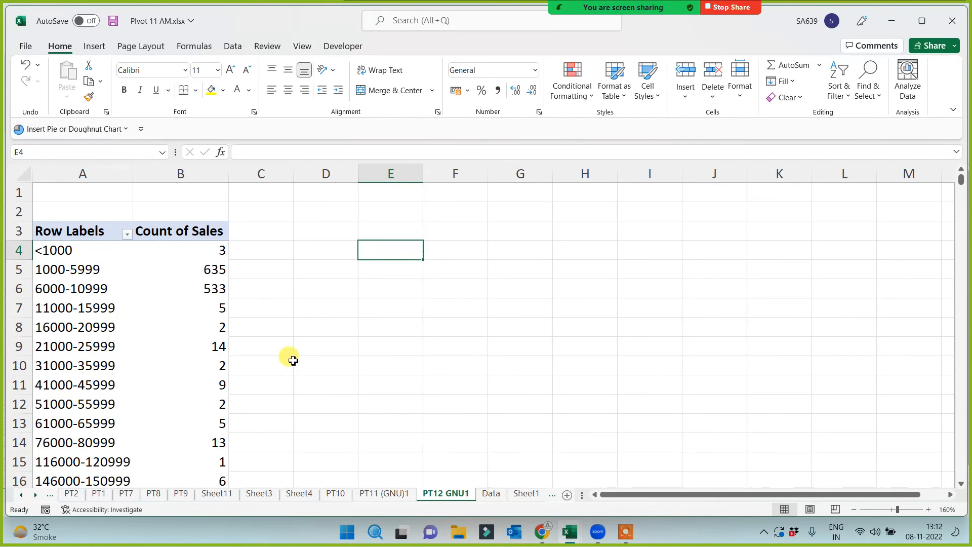
scroll(350, 355, "down", 4)
scroll(418, 348, "up", 4)
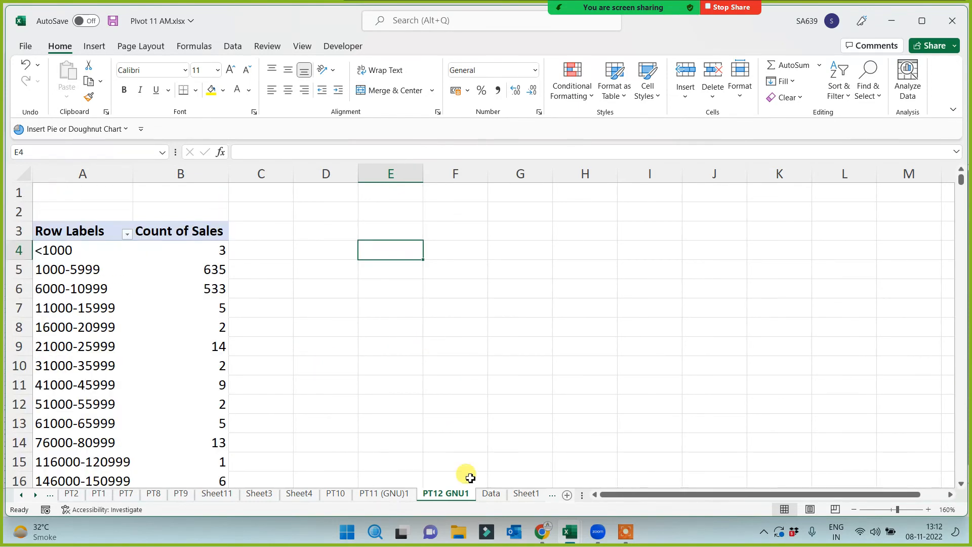
On the Data sheet, copy the formatting of the "use of group and ungroup" topic onto "dynamic range selecton".
left_click(494, 496)
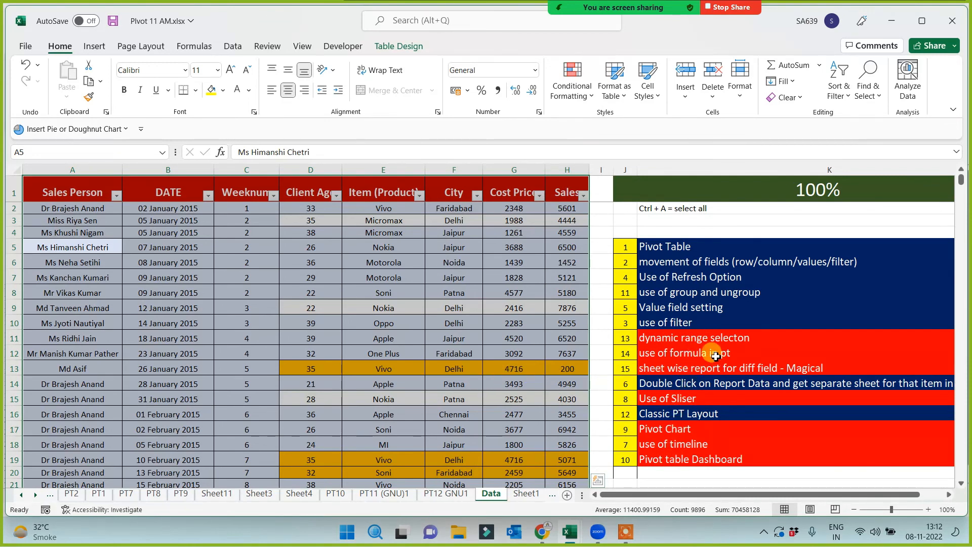
left_click(684, 341)
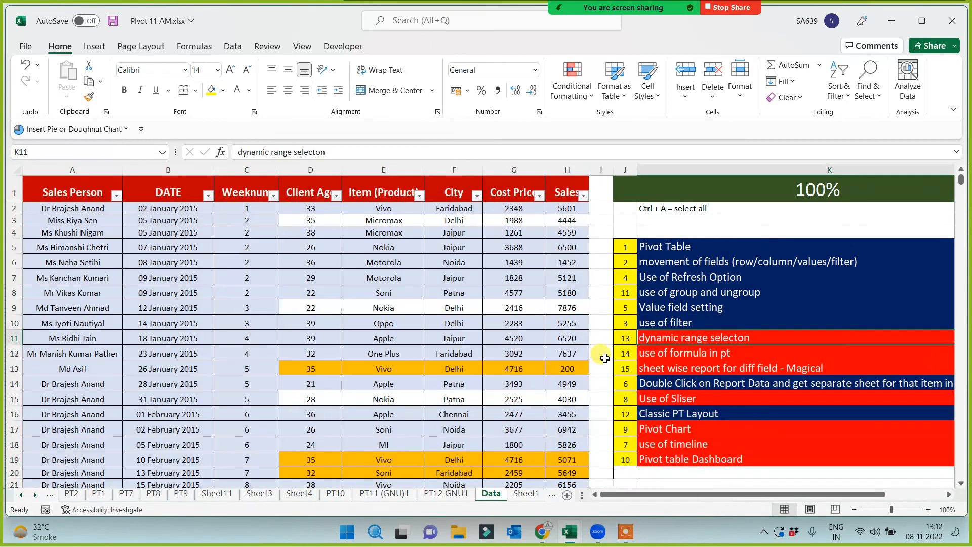
left_click(724, 296)
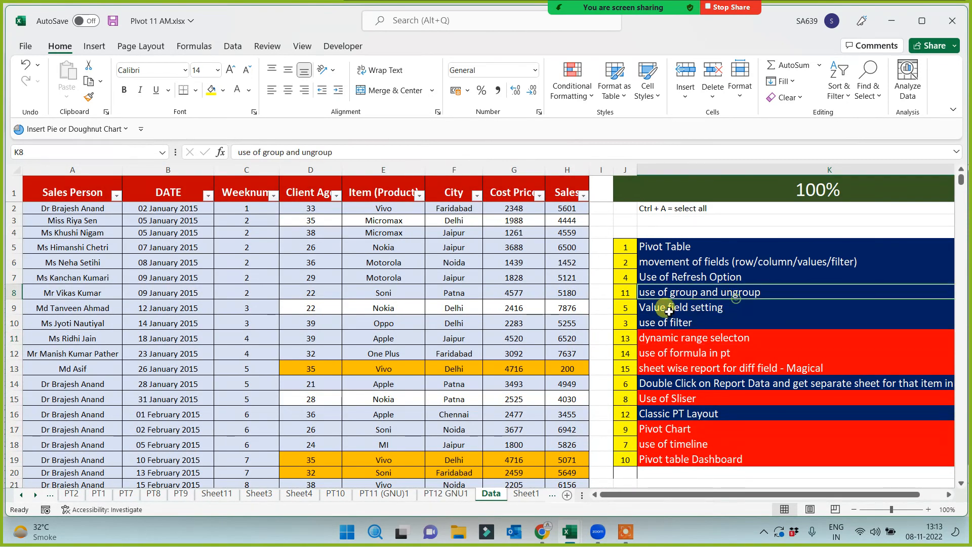
left_click(88, 96)
left_click(658, 338)
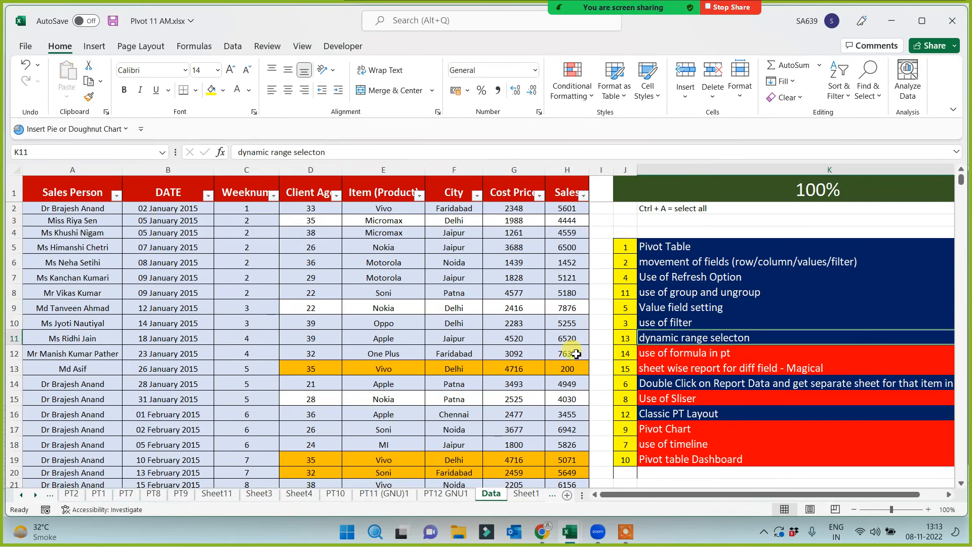
Convert the sales data table to a normal range and look over the resulting rows.
left_click(530, 292)
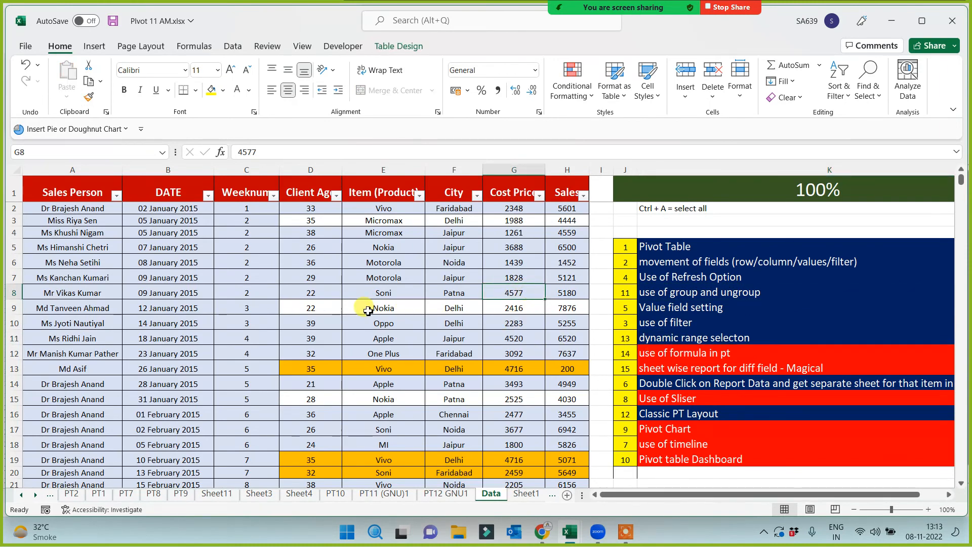
key("ctrl+a")
key("ctrl+a")
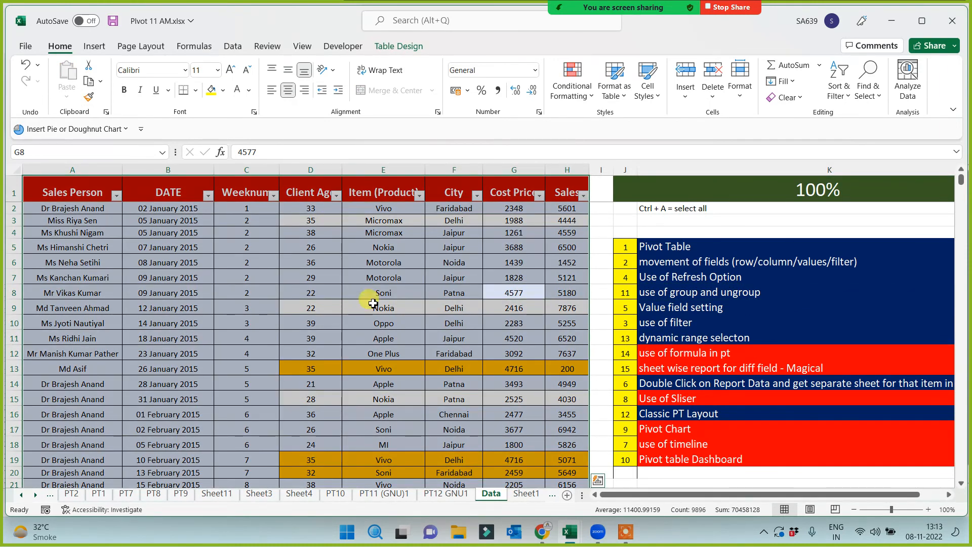
left_click(399, 47)
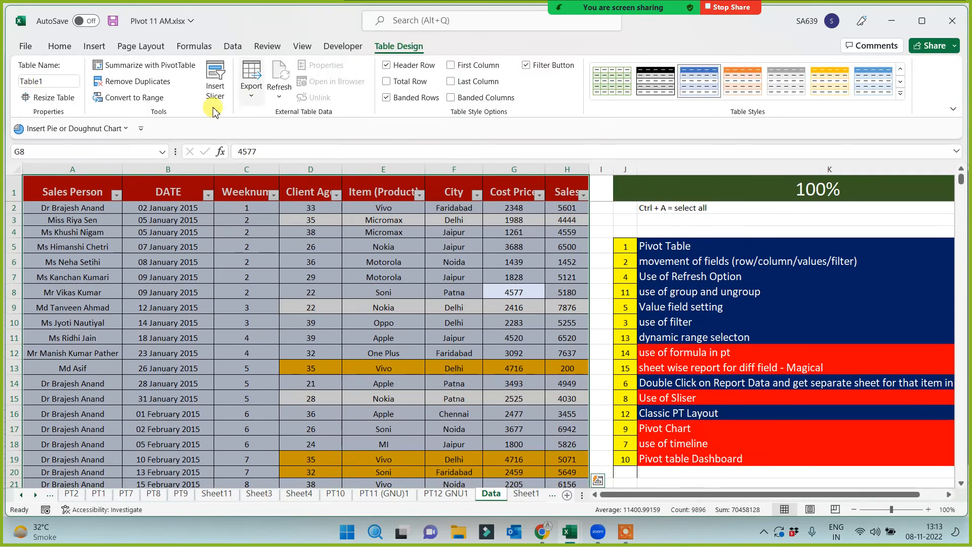
left_click(134, 97)
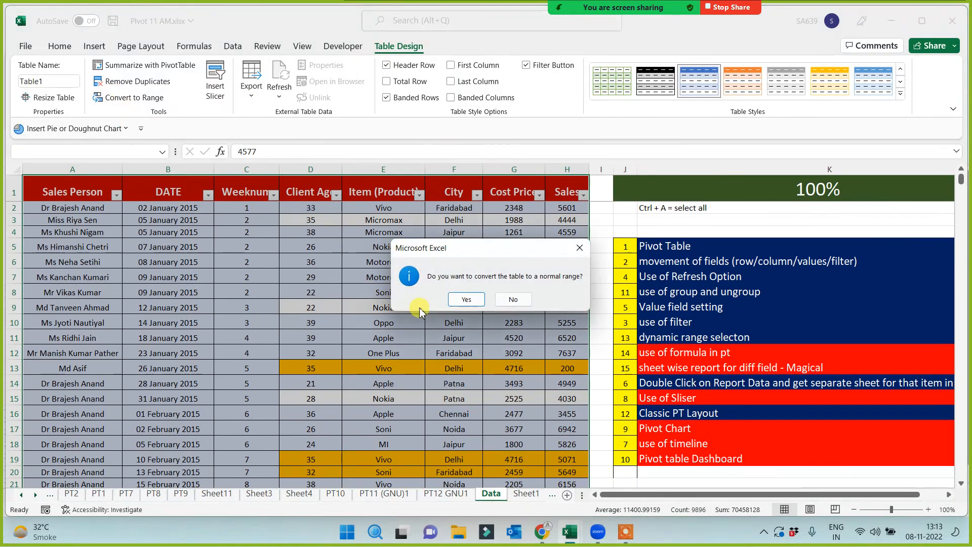
left_click(459, 307)
left_click(458, 339)
scroll(458, 344, "down", 4)
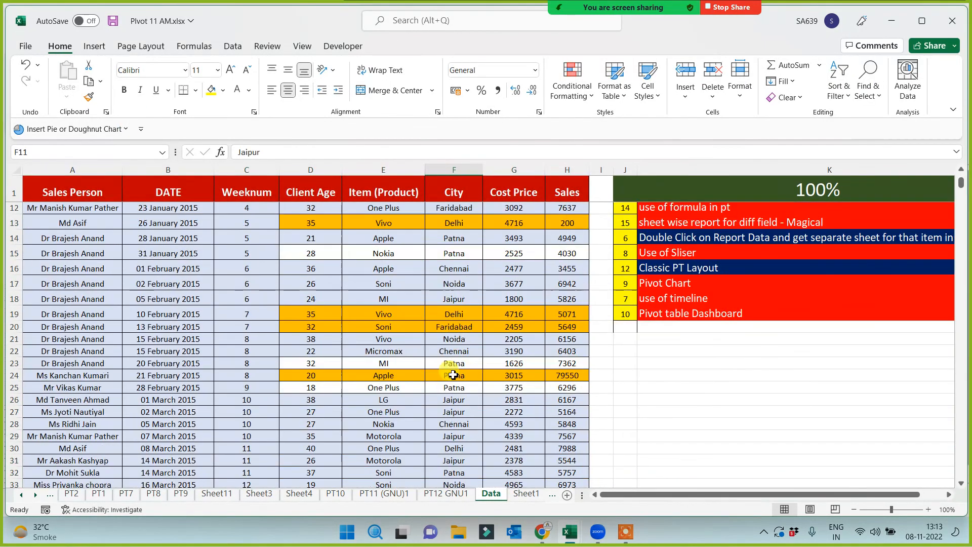
left_click(565, 283)
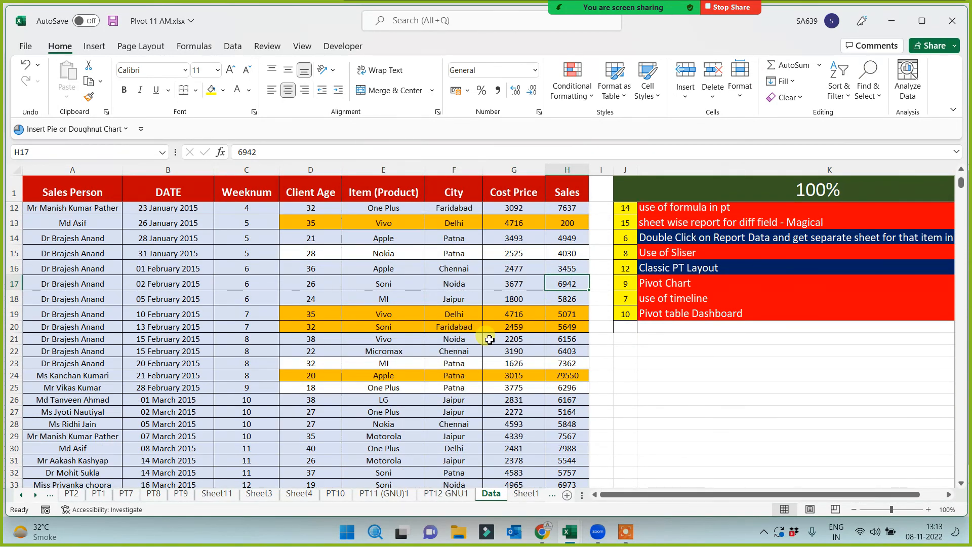
scroll(490, 339, "up", 4)
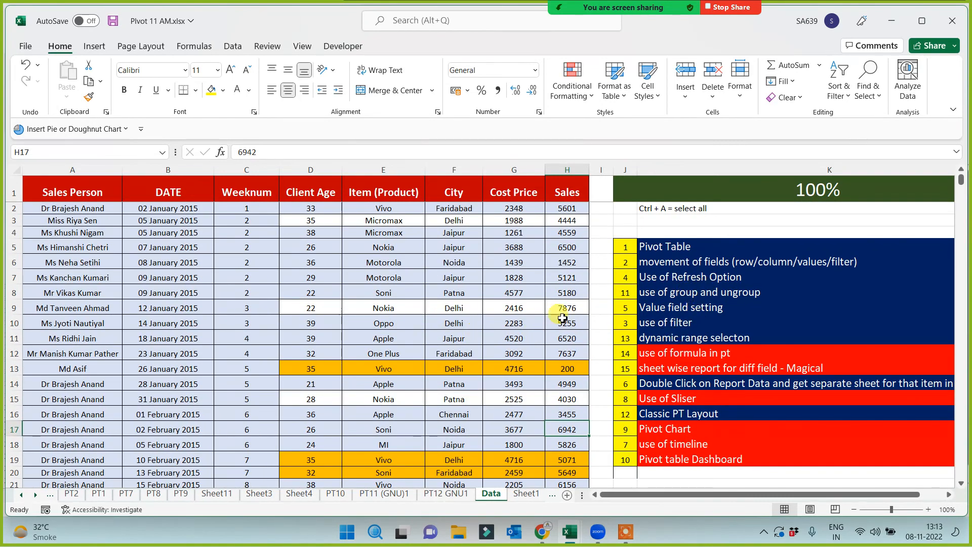
Copy the sales records in A8:H14 and paste them below the last record, starting at A1238.
left_click_drag(568, 246, 567, 388)
left_click_drag(454, 293, 455, 382)
left_click_drag(198, 309, 205, 296)
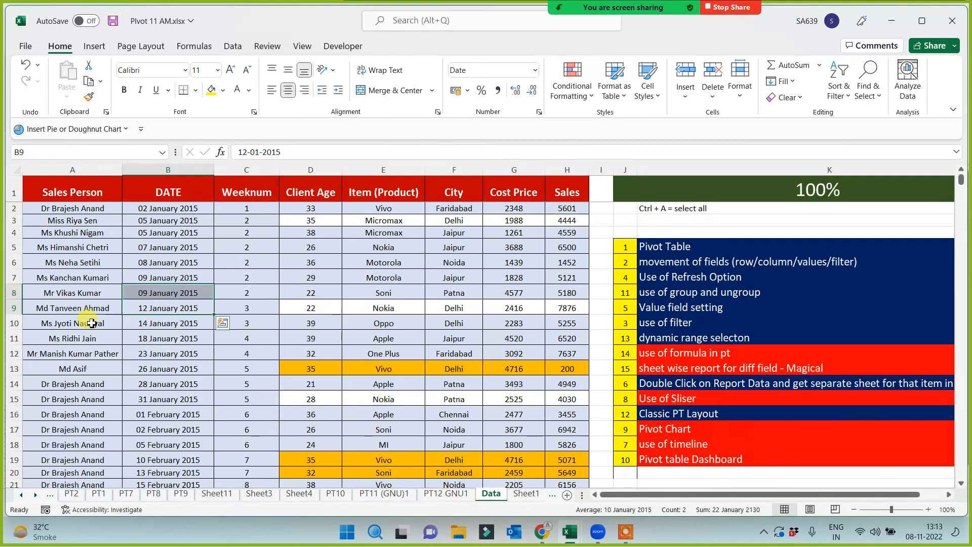
mouse_move(65, 293)
left_mouse_down()
mouse_move(386, 386)
mouse_move(595, 389)
mouse_move(568, 388)
left_mouse_up()
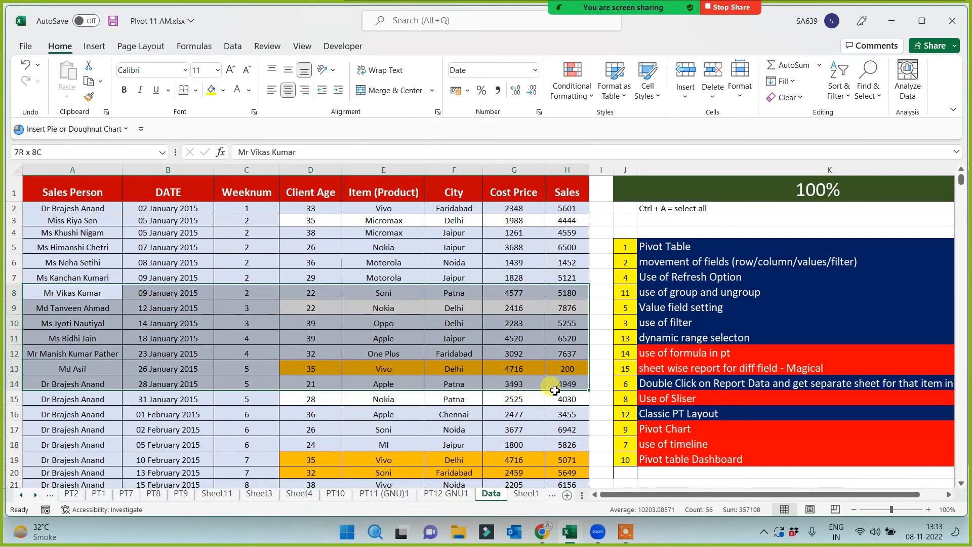
key("ctrl+c")
key("ctrl+Down")
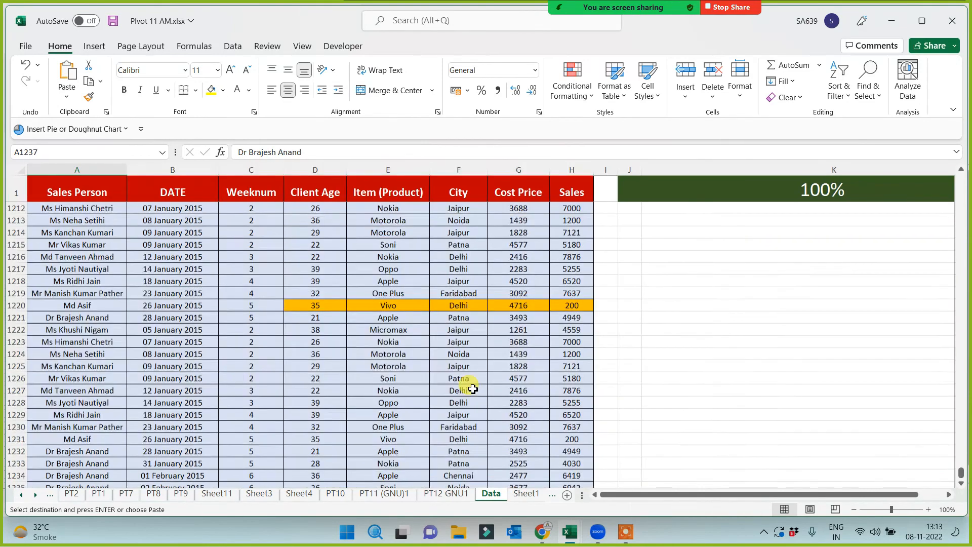
key("Down")
key("Down")
key("Down")
key("Up")
key("Up")
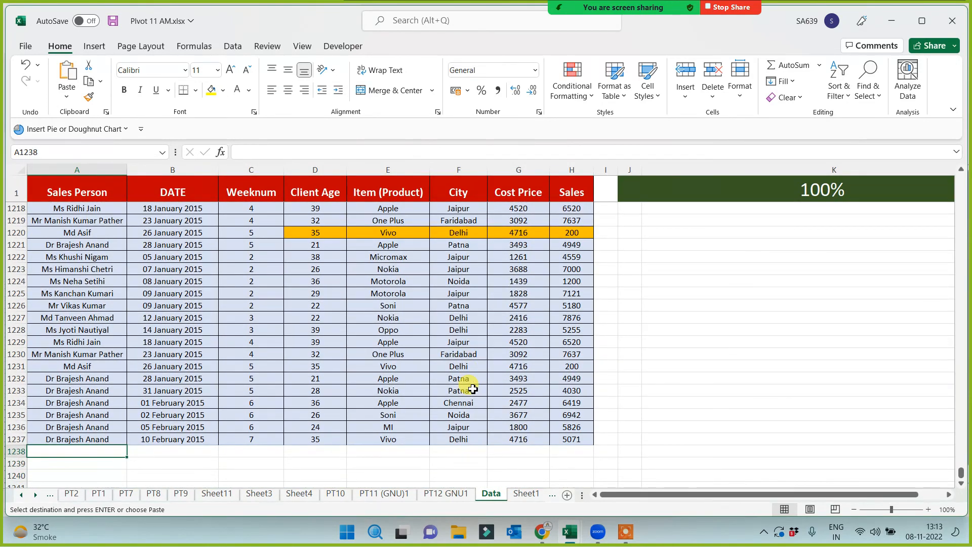
key("Return")
scroll(476, 390, "down", 2)
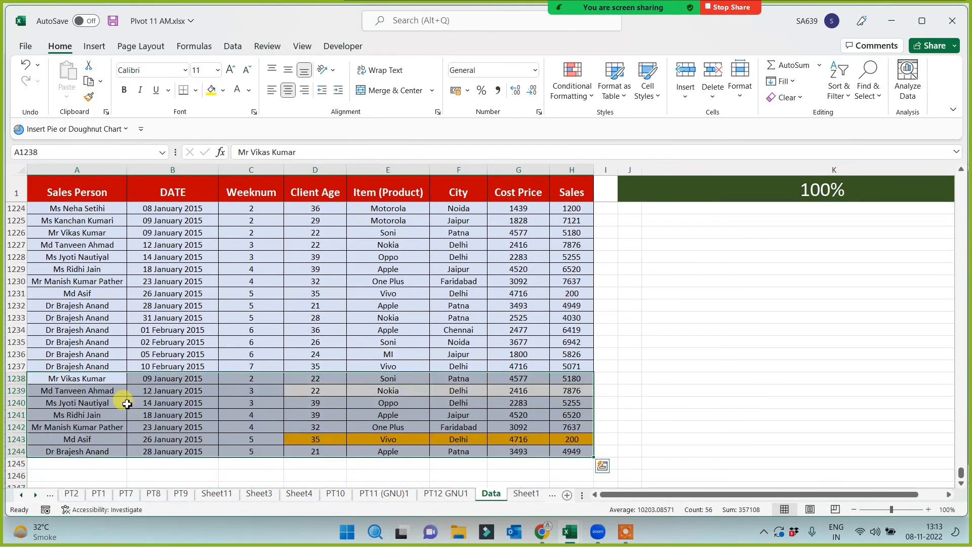
left_click_drag(77, 384, 595, 455)
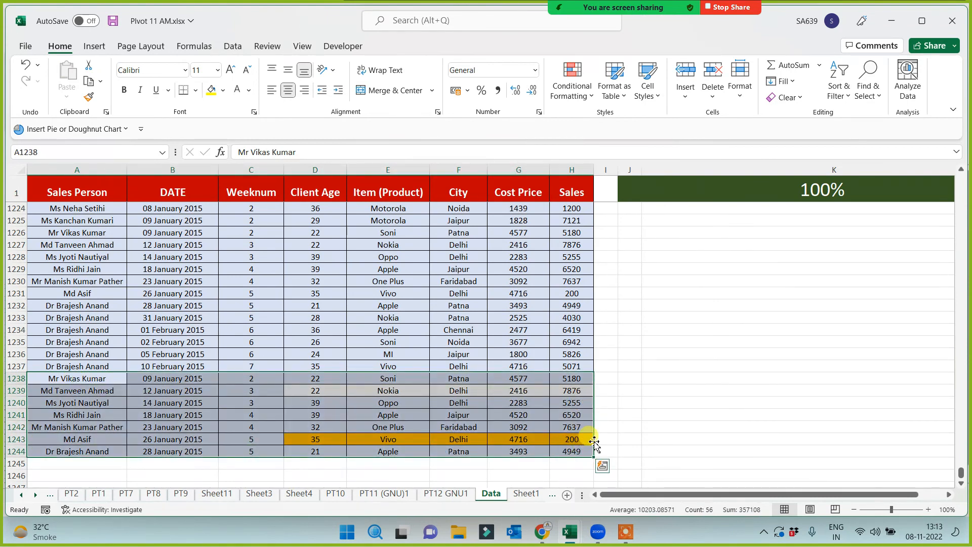
left_click_drag(572, 366, 12, 246)
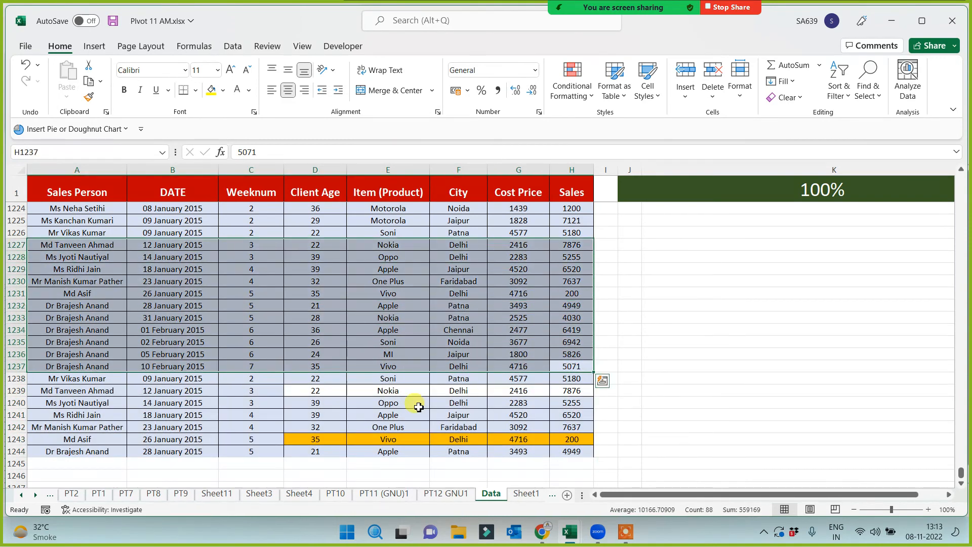
Check the Grand Total of the pivot table on the PT11 (GNU)1 sheet and refresh the pivot table.
left_click(371, 499)
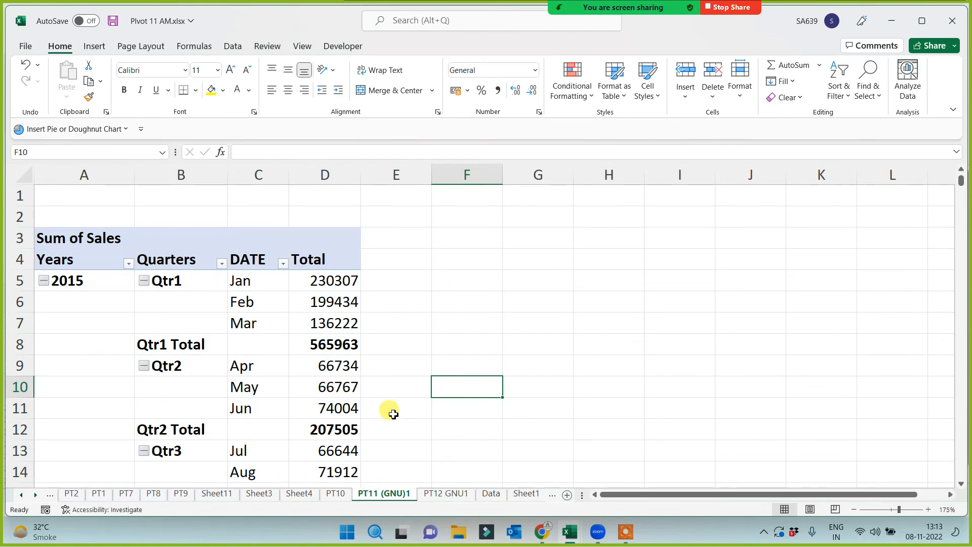
scroll(380, 413, "down", 6)
scroll(378, 418, "down", 20)
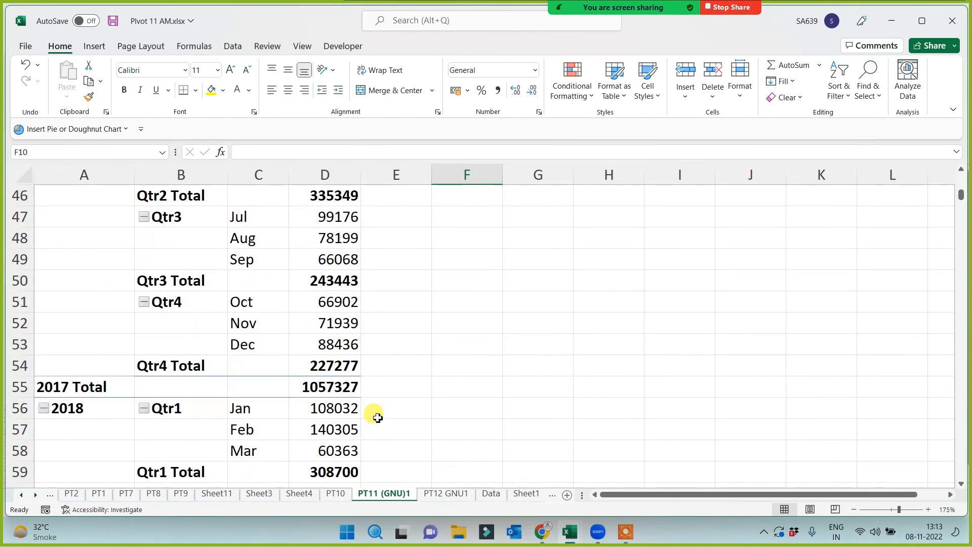
scroll(378, 418, "down", 14)
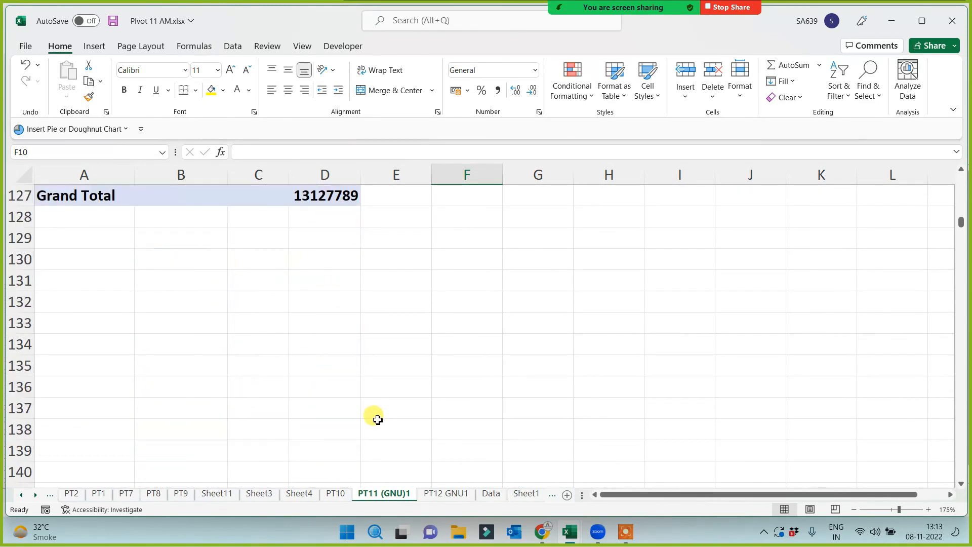
scroll(377, 418, "up", 3)
left_click(212, 253)
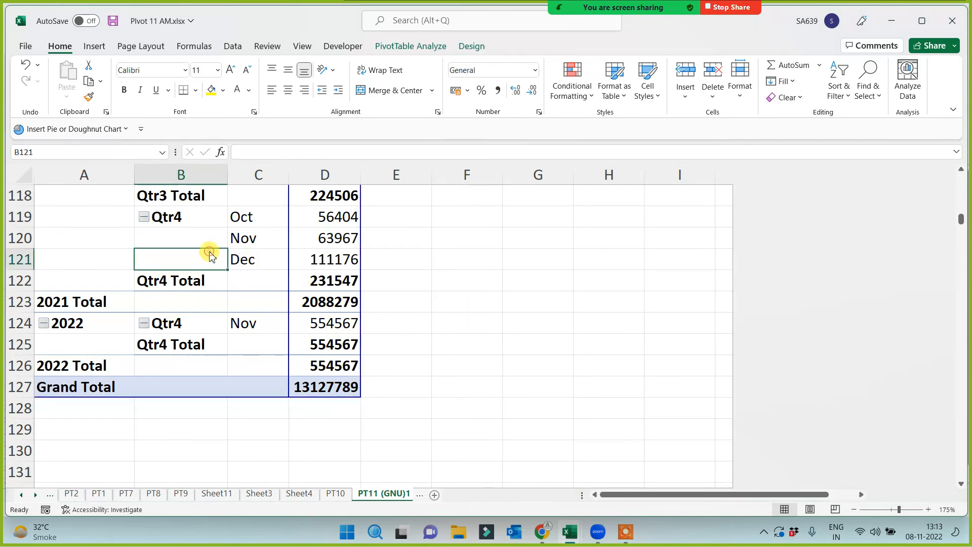
right_click(210, 253)
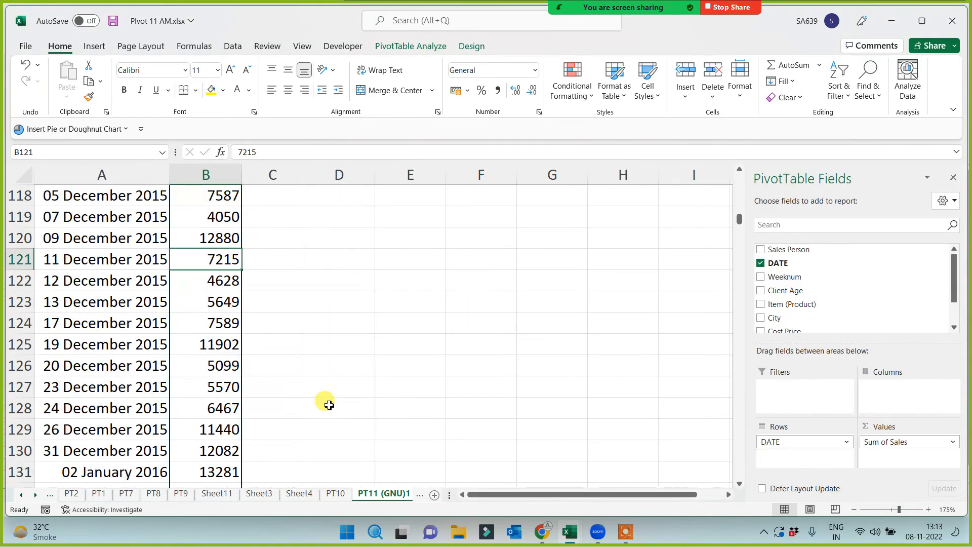
Go to the end of the refreshed pivot table and examine its last dates and Grand Total.
scroll(238, 410, "down", 20)
scroll(228, 439, "down", 18)
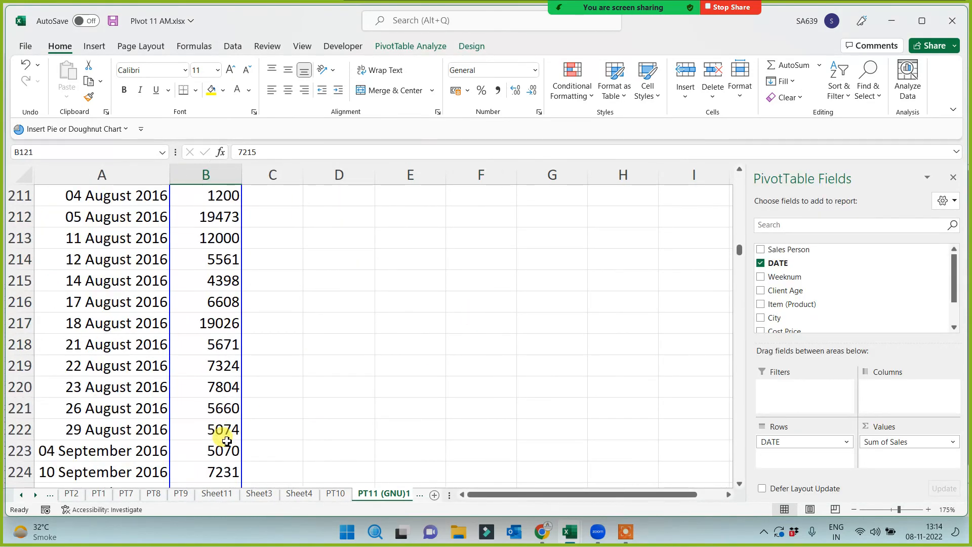
left_click(191, 384)
key("ctrl+Down")
key("Down")
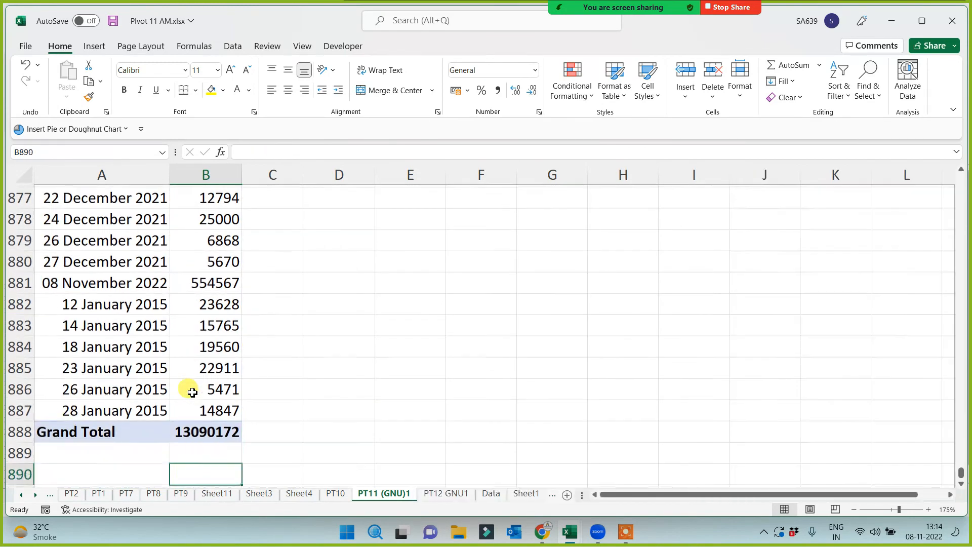
Select the pivot table's Grand Total value and switch to the records on the Data sheet.
key("Up")
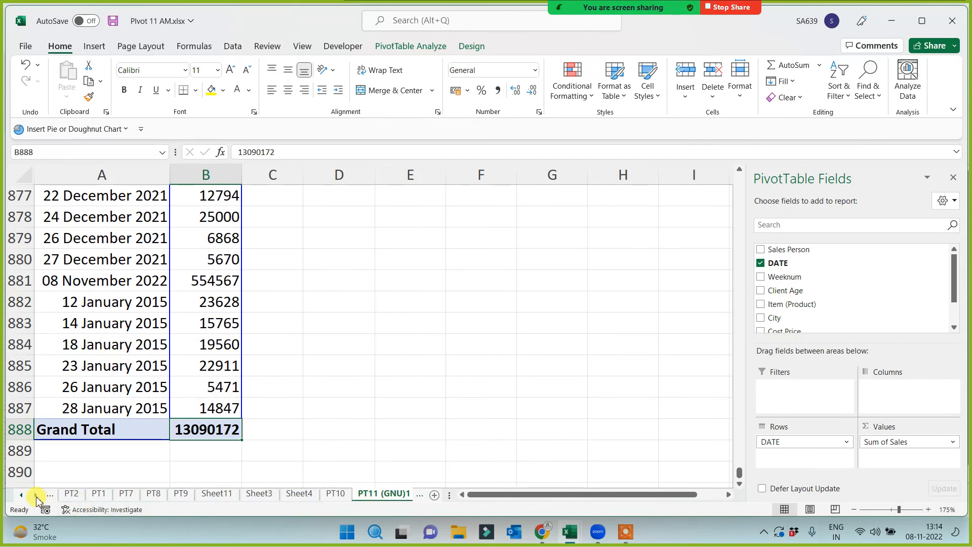
left_click(35, 495)
left_click(36, 495)
left_click(35, 495)
left_click(35, 494)
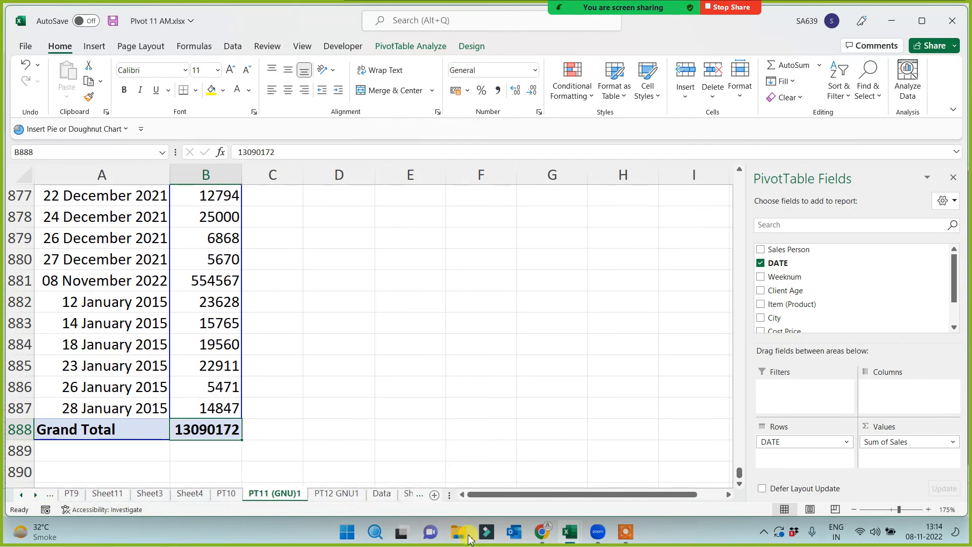
left_click(382, 494)
left_click(179, 317)
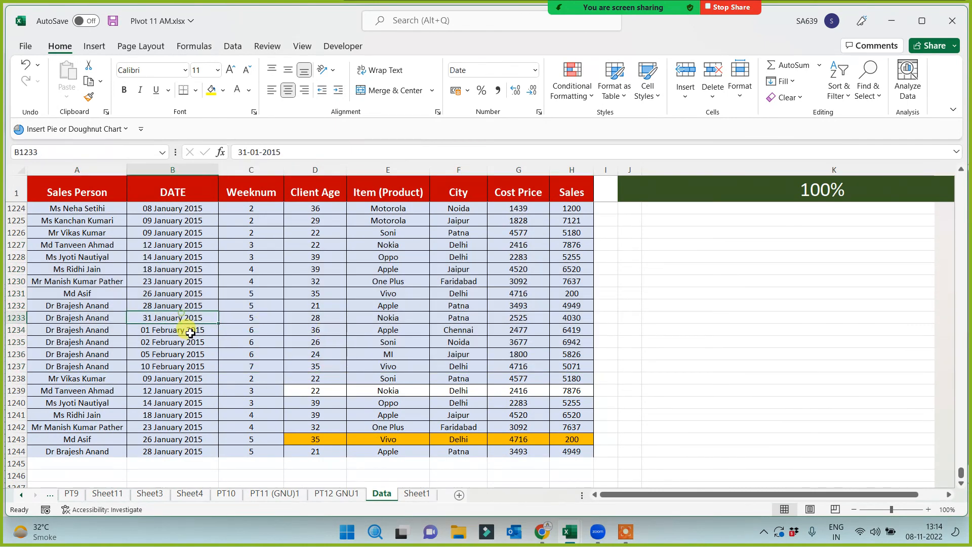
Select the sales data from the Sales Person header across and down to find the gap in the records.
key("ctrl+a")
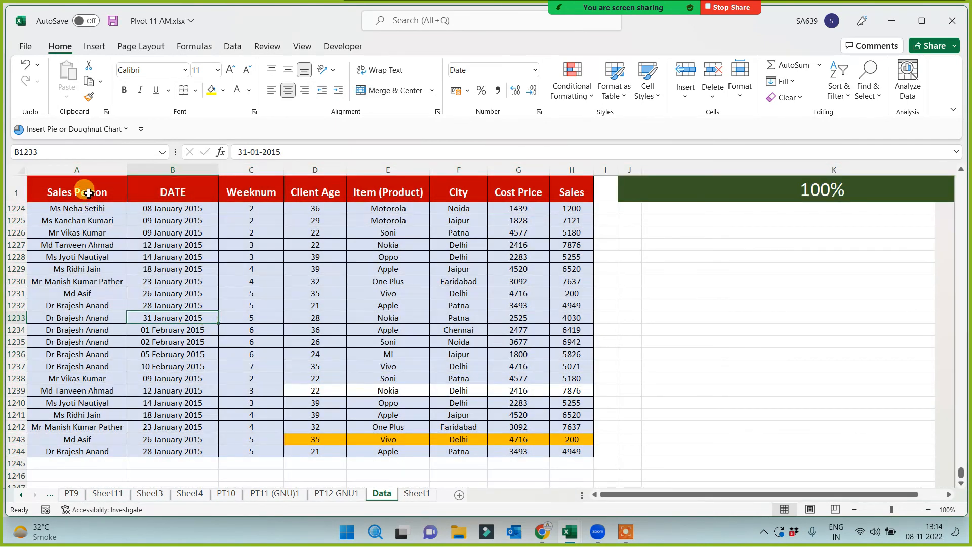
left_click(83, 192)
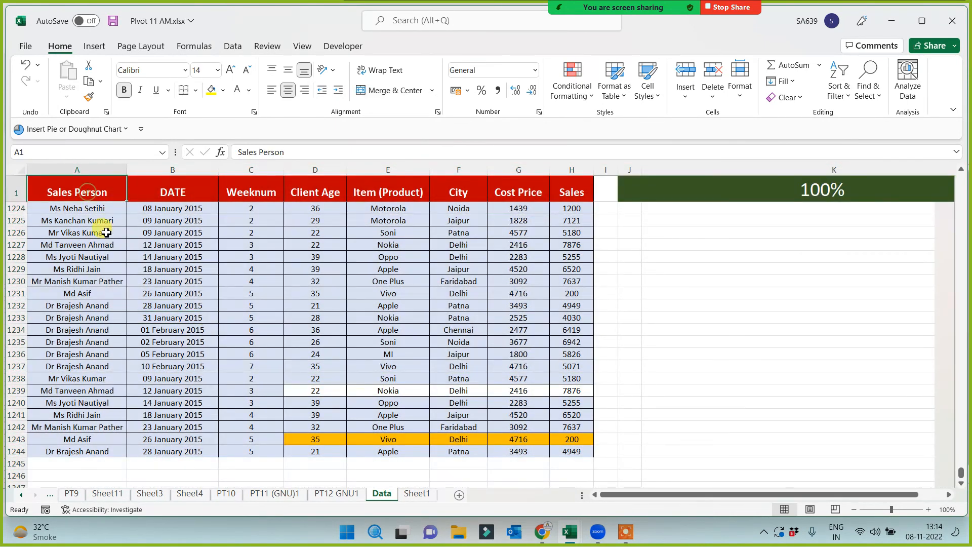
key("ctrl+shift+Right")
key("ctrl+shift+Down")
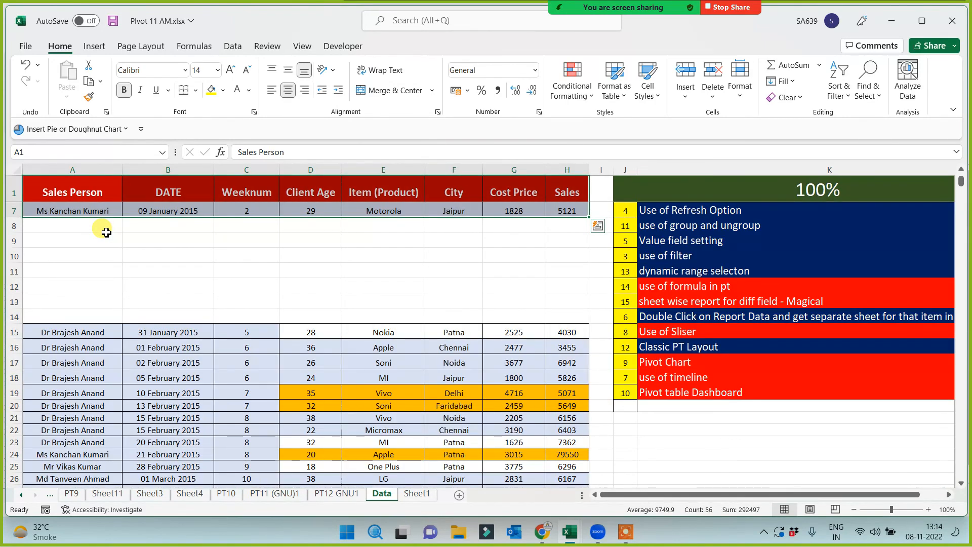
scroll(189, 299, "up", 2)
left_click(173, 338)
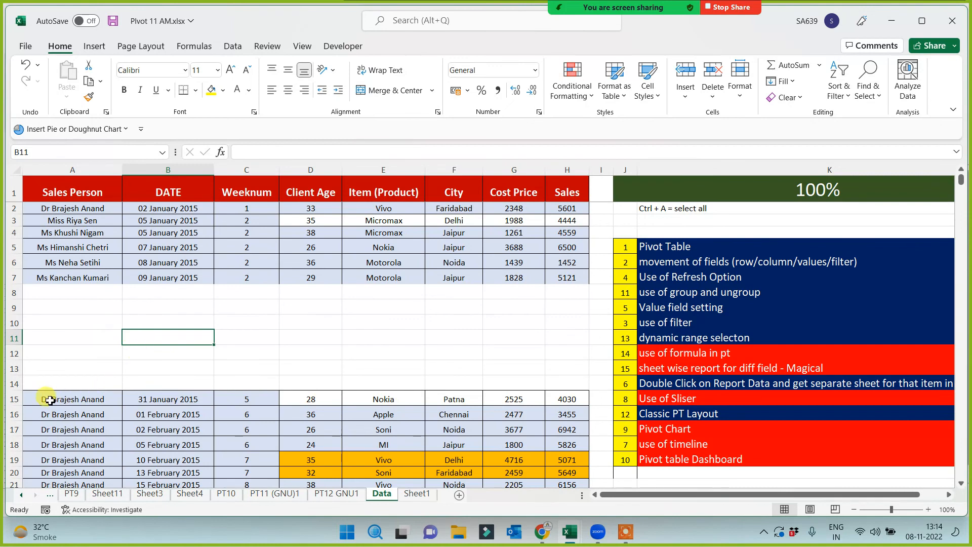
Copy the sales records in A15:H22 and paste them into the empty rows starting at A8.
left_click_drag(50, 400, 554, 446)
key("ctrl+c")
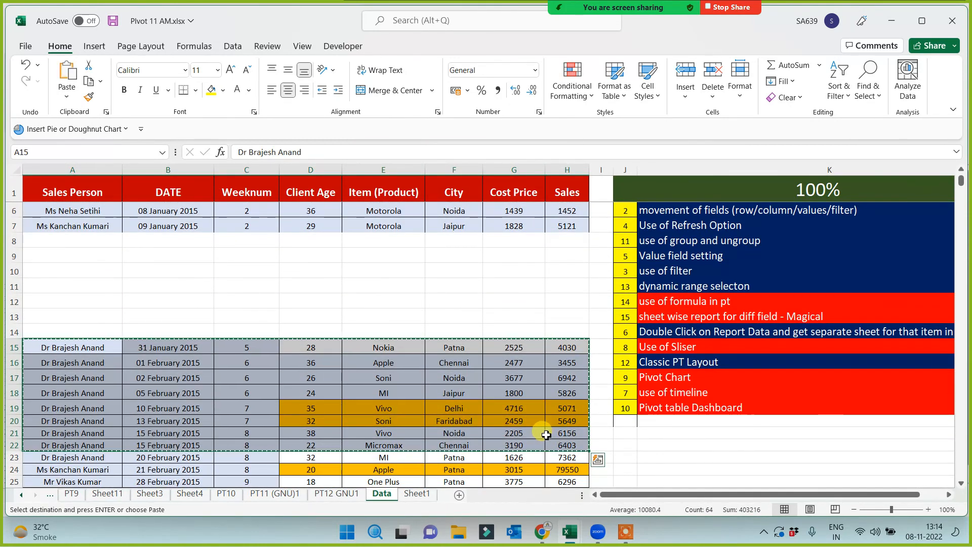
left_click(45, 240)
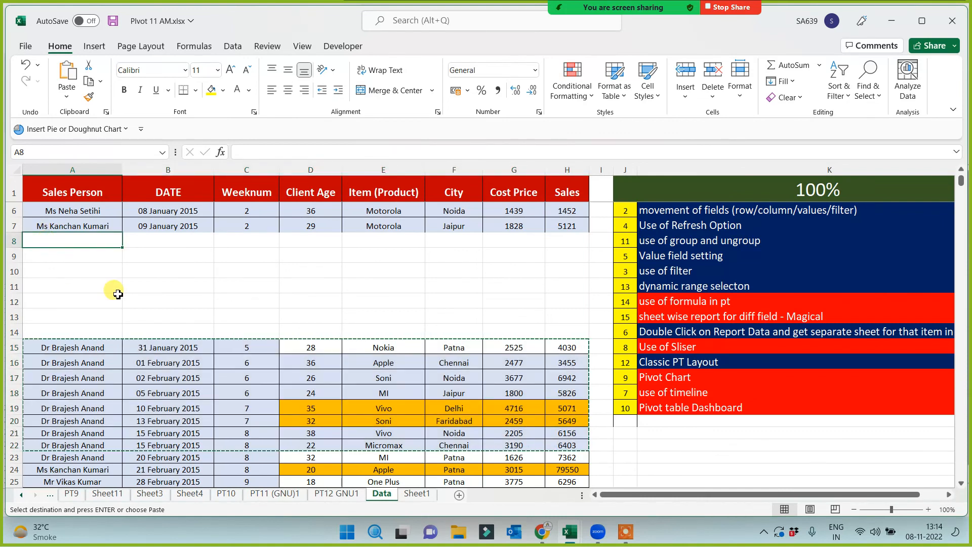
key("ctrl+v")
Convert the whole sales data range A1:H1244 into a table with headers.
left_click(217, 345)
left_click(144, 275)
key("ctrl+a")
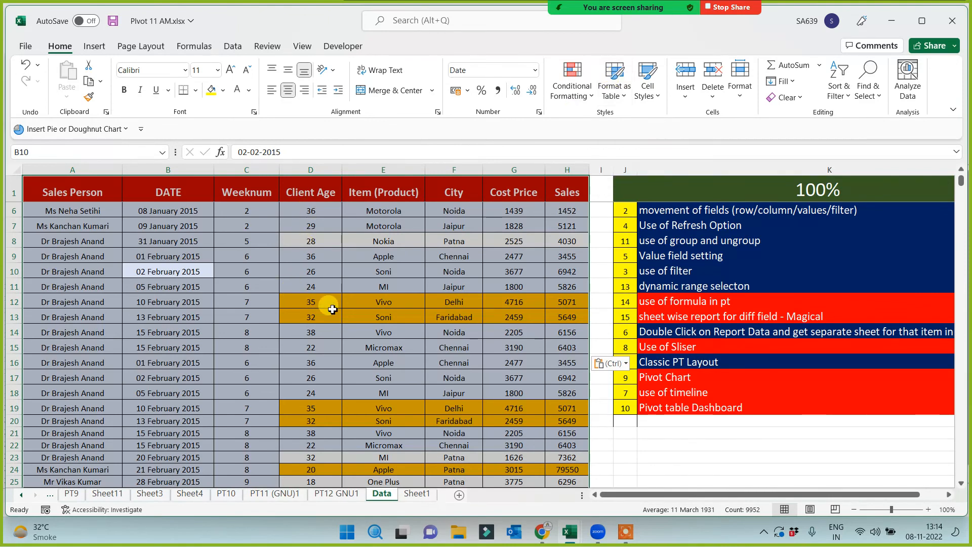
left_click(95, 48)
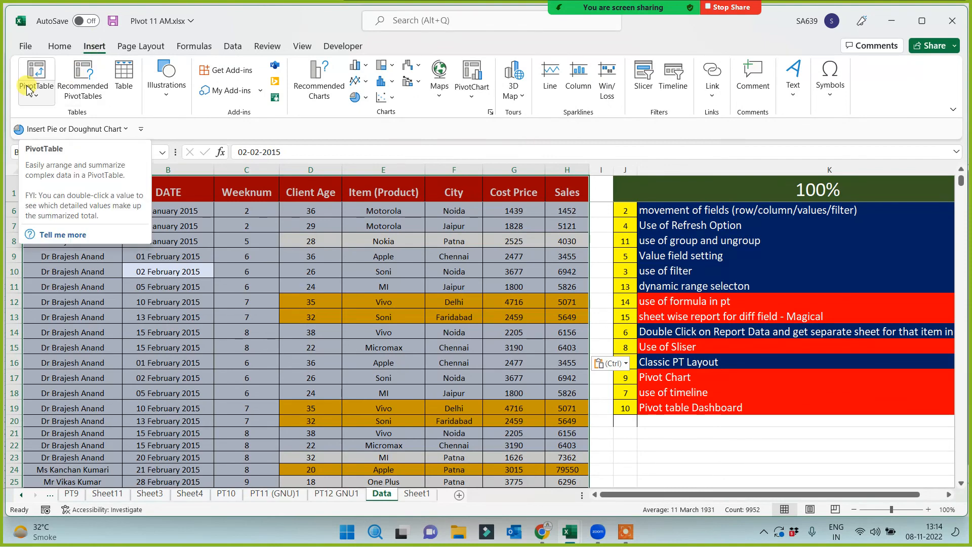
left_click(124, 76)
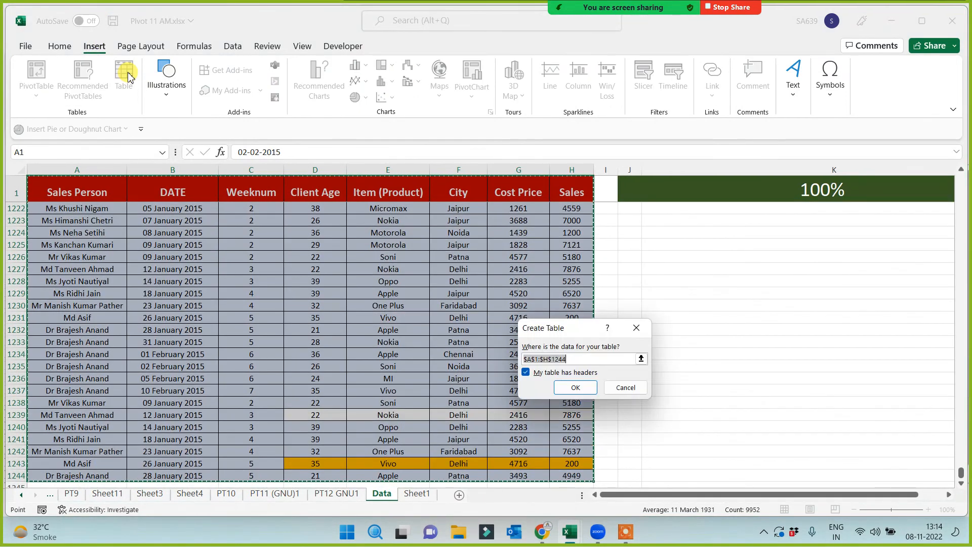
left_click(583, 389)
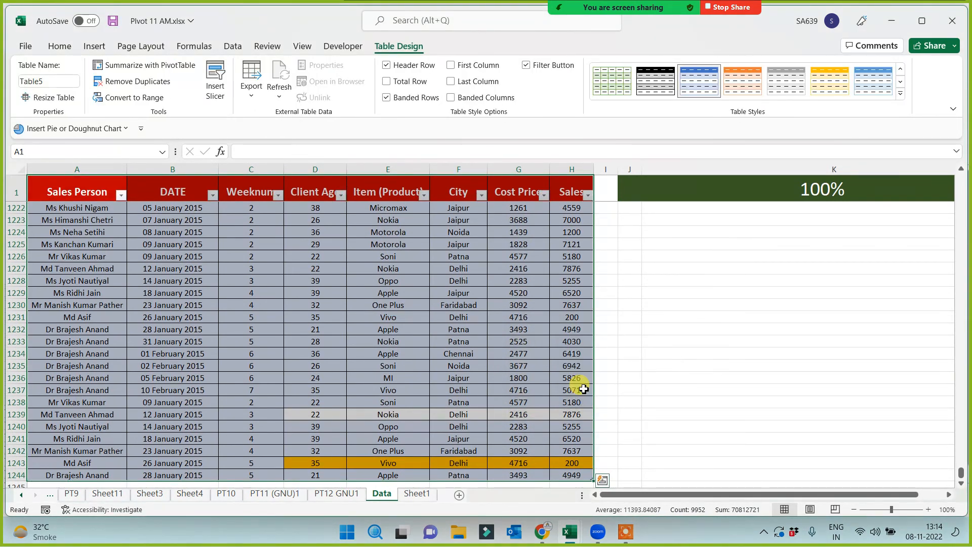
Insert a PivotTable based on the whole table Table5 on a new worksheet.
left_click(238, 354)
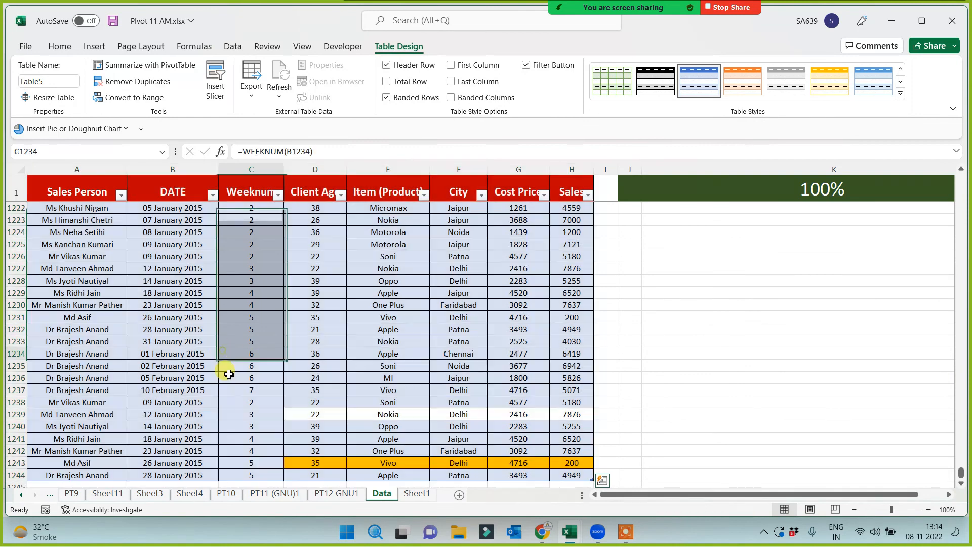
key("ctrl+a")
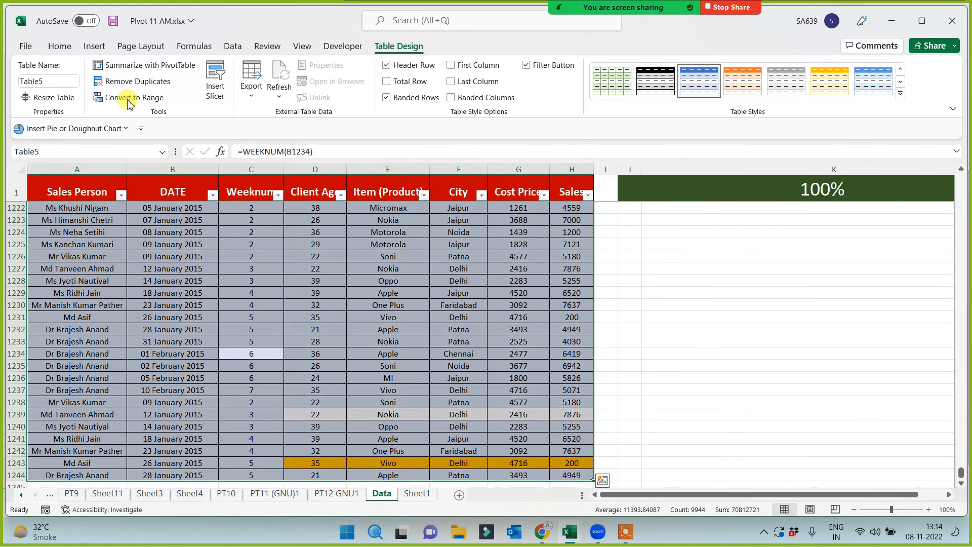
left_click(95, 46)
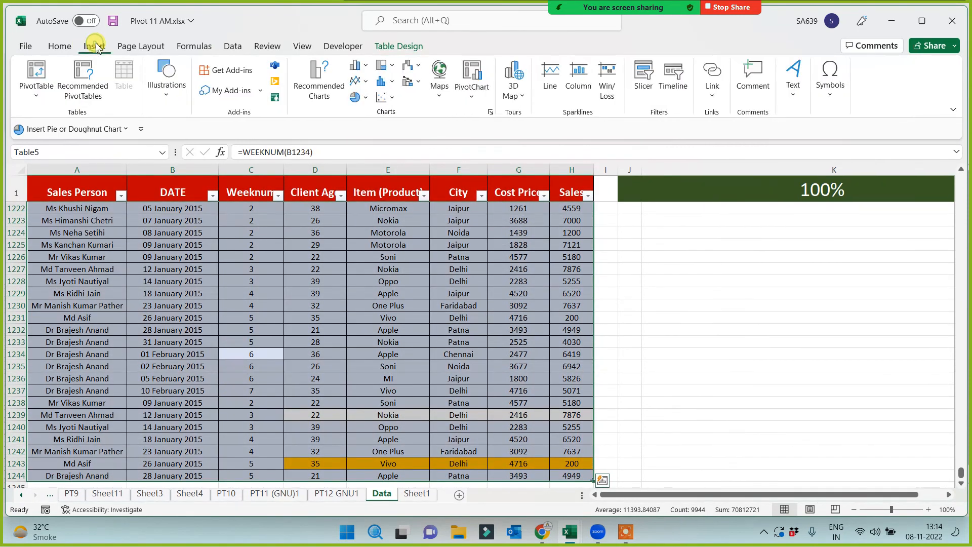
left_click(36, 84)
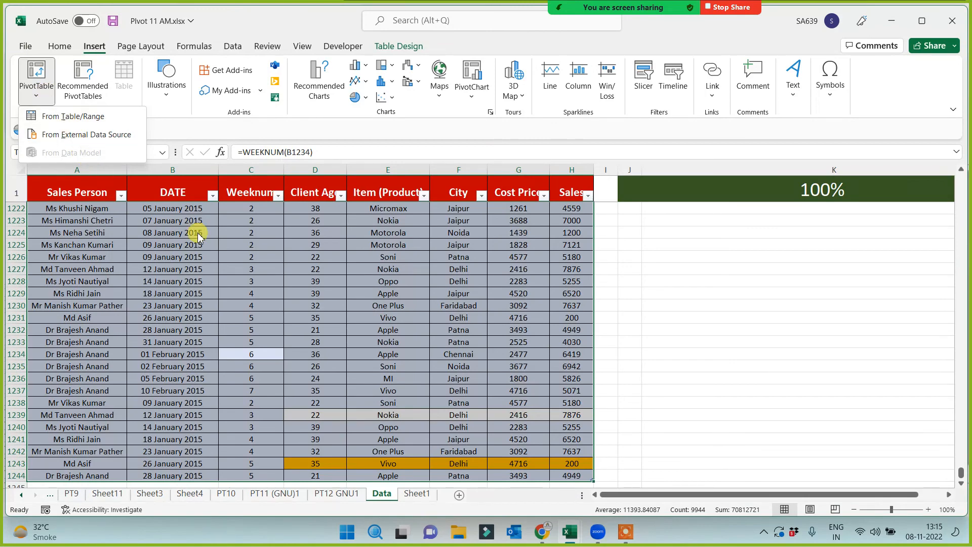
left_click(258, 297)
left_click(37, 75)
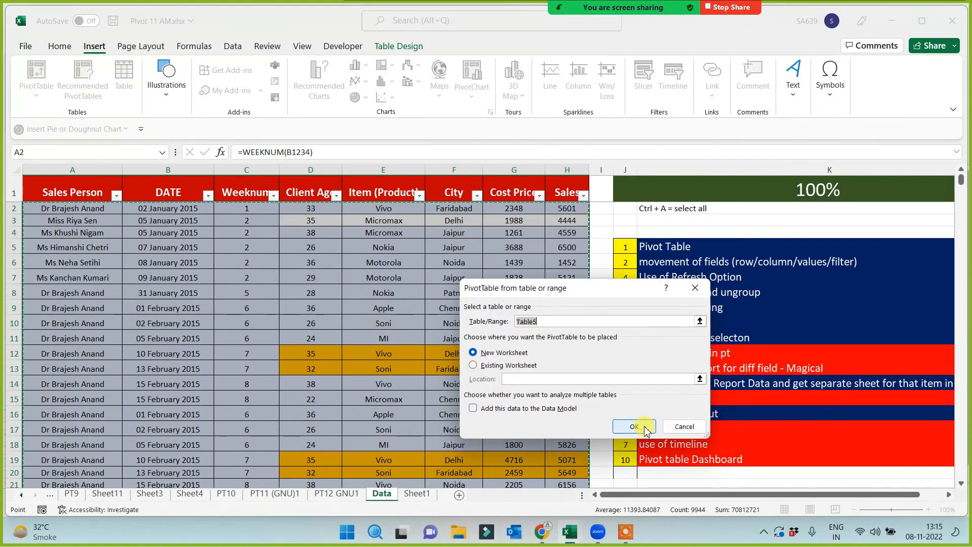
left_click(635, 427)
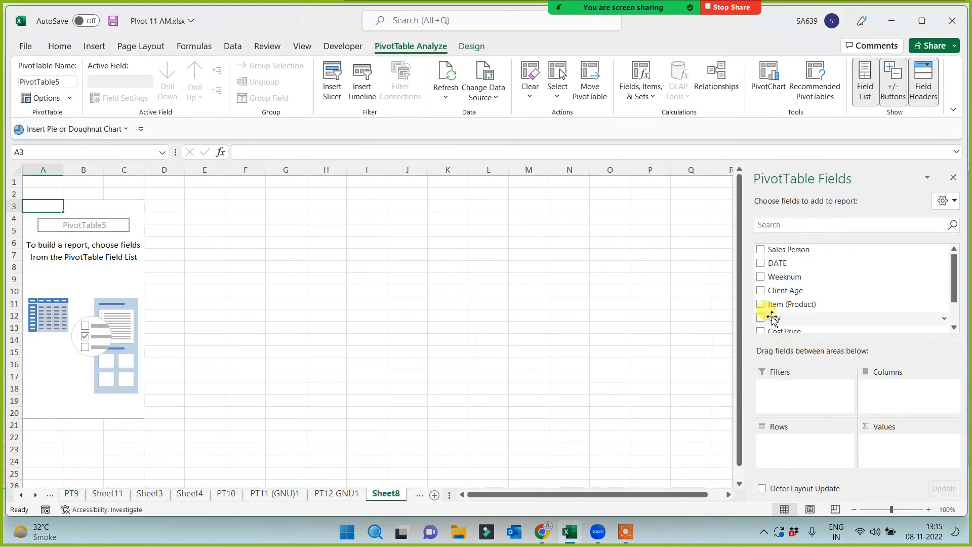
Build the pivot table with City as rows and Sales as values, and look over the report.
left_click_drag(771, 317, 783, 445)
left_click_drag(951, 298, 951, 311)
left_click_drag(797, 310, 871, 451)
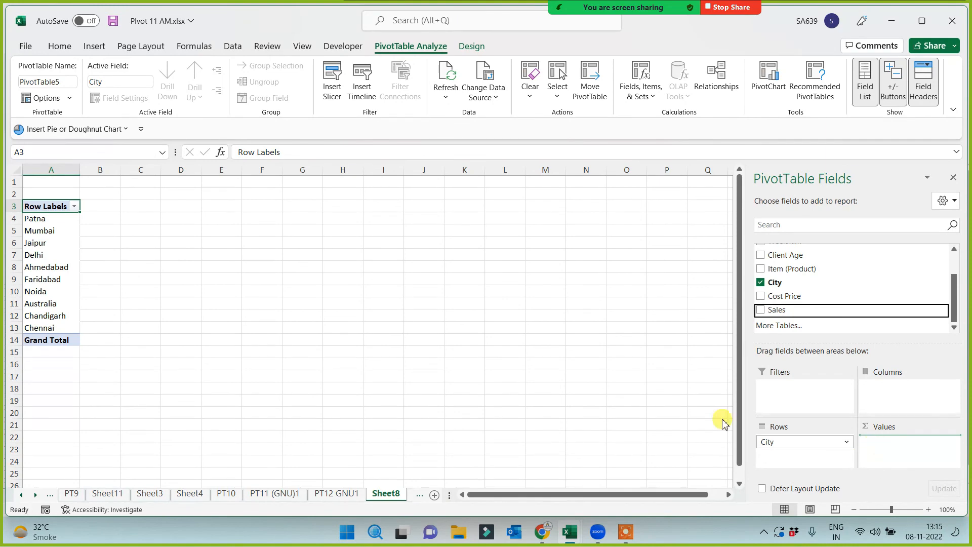
scroll(243, 345, "up", 3, "ctrl")
scroll(304, 366, "up", 1, "ctrl")
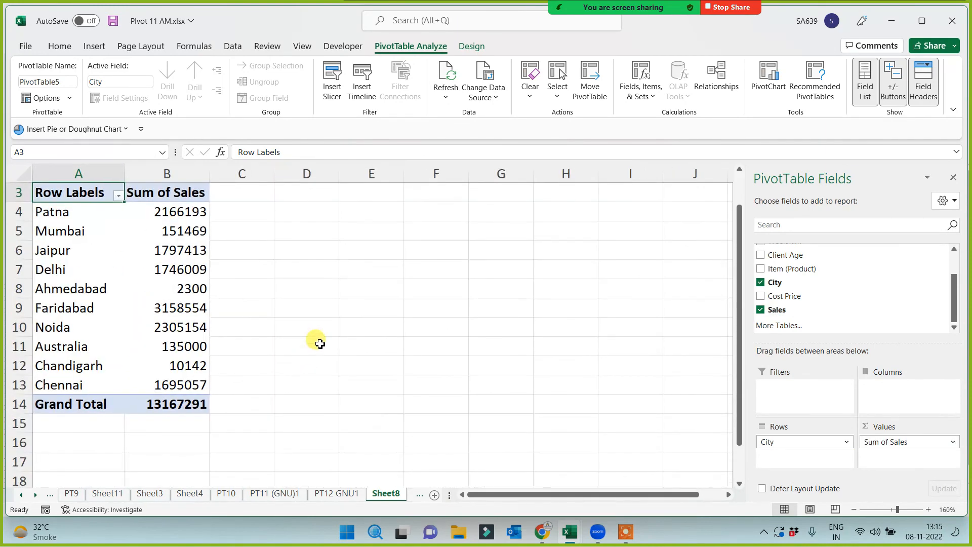
left_click(315, 344)
scroll(315, 346, "up", 1)
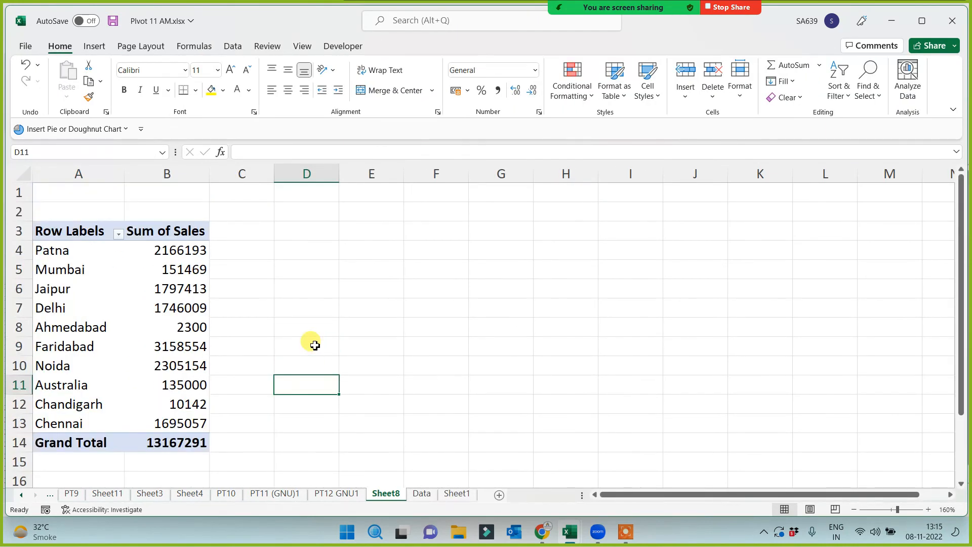
scroll(315, 345, "down", 2)
scroll(314, 344, "up", 2)
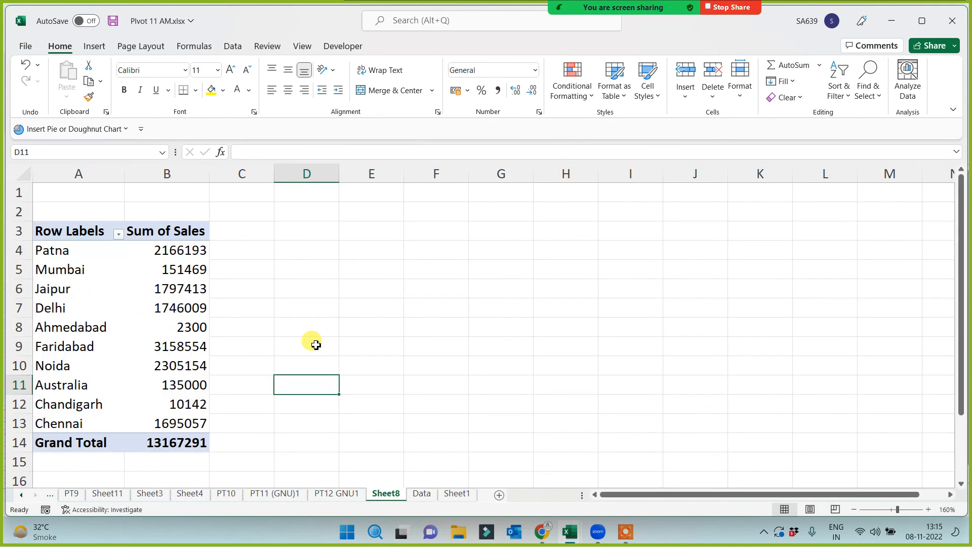
Copy the sales records in A5:H13 of the Data sheet and paste them directly below the table's last record, at A1245.
left_click(424, 494)
left_click_drag(99, 295, 466, 412)
left_click(100, 251)
left_click_drag(100, 271, 560, 361)
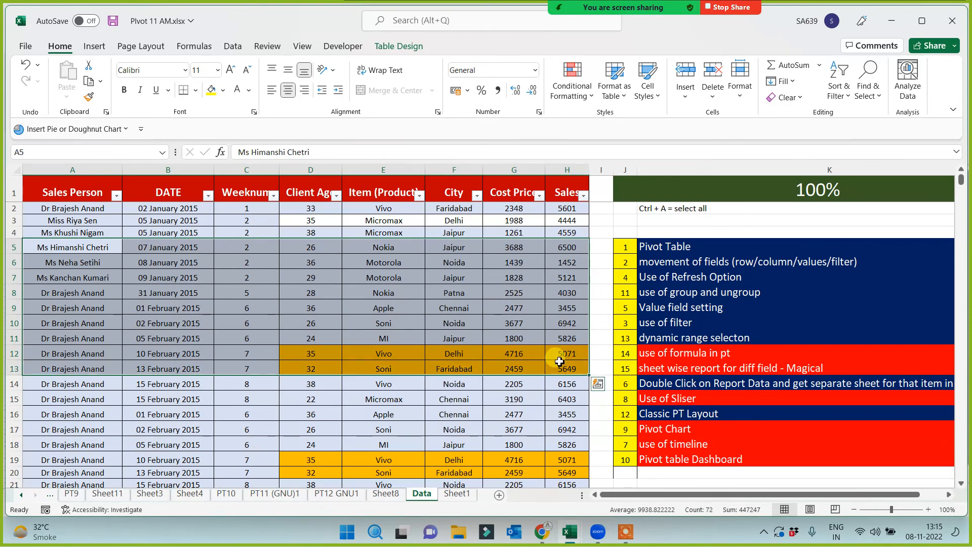
key("ctrl+c")
key("ctrl+Down")
key("Down")
key("Down")
key("Down")
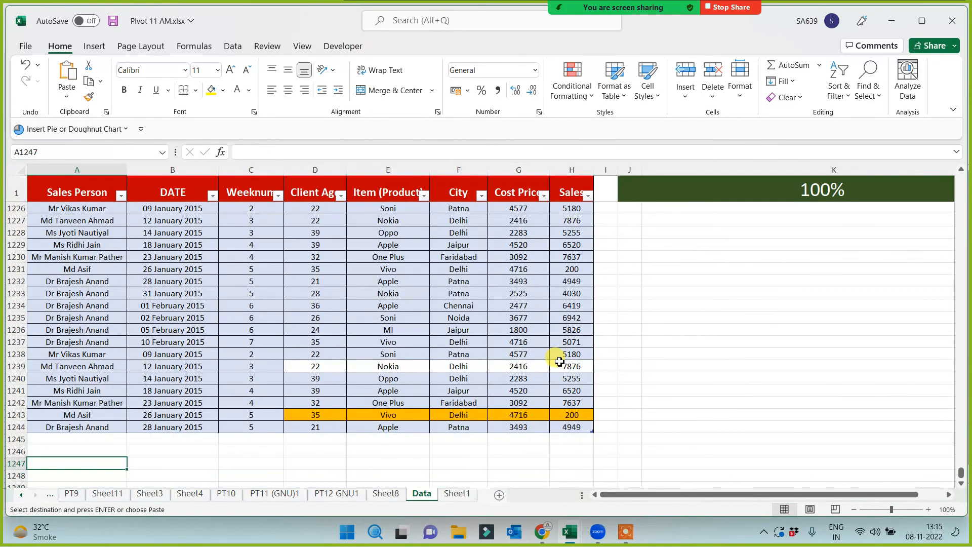
key("Up")
key("Up")
key("ctrl+v")
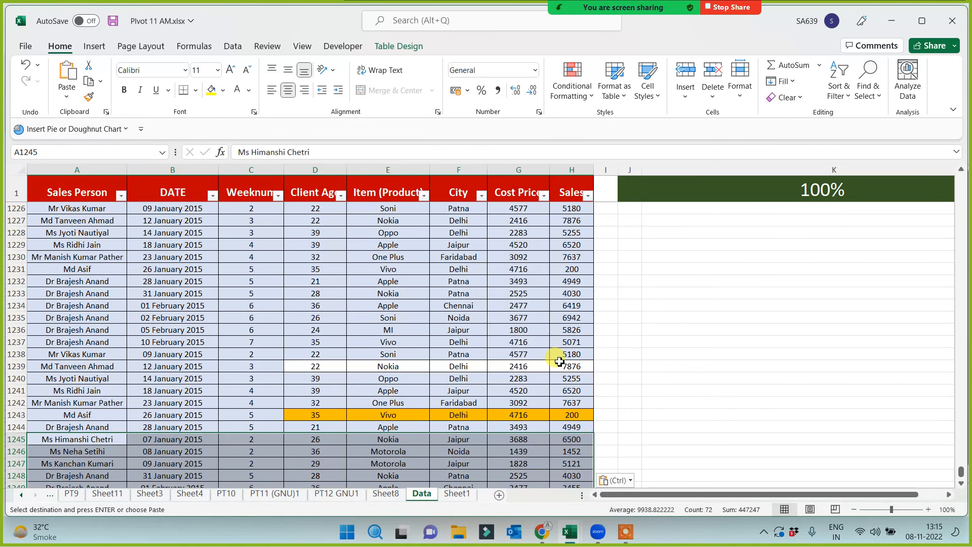
Select the Sales values of the pasted records in H1245:H1253 to check their sum.
scroll(560, 365, "down", 5)
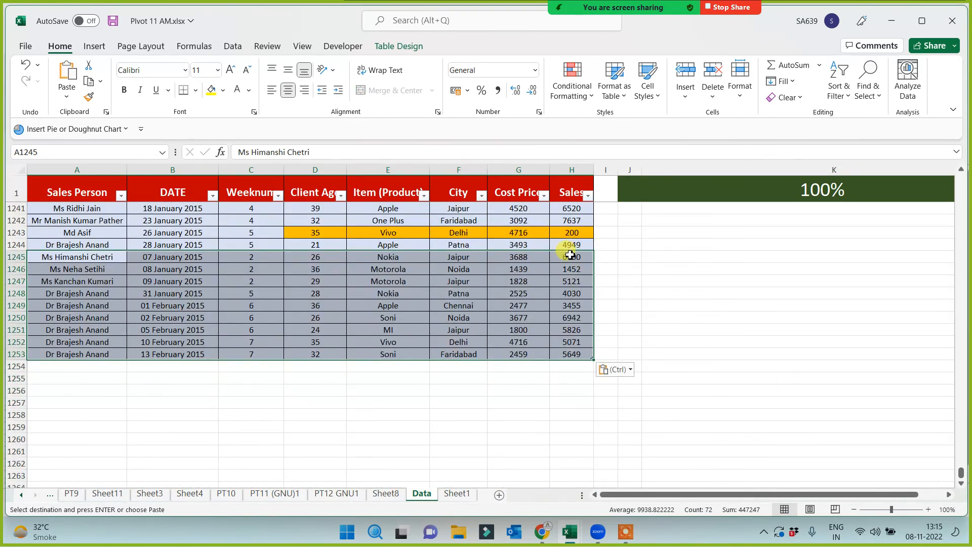
left_click(570, 256)
left_click_drag(574, 277, 571, 355)
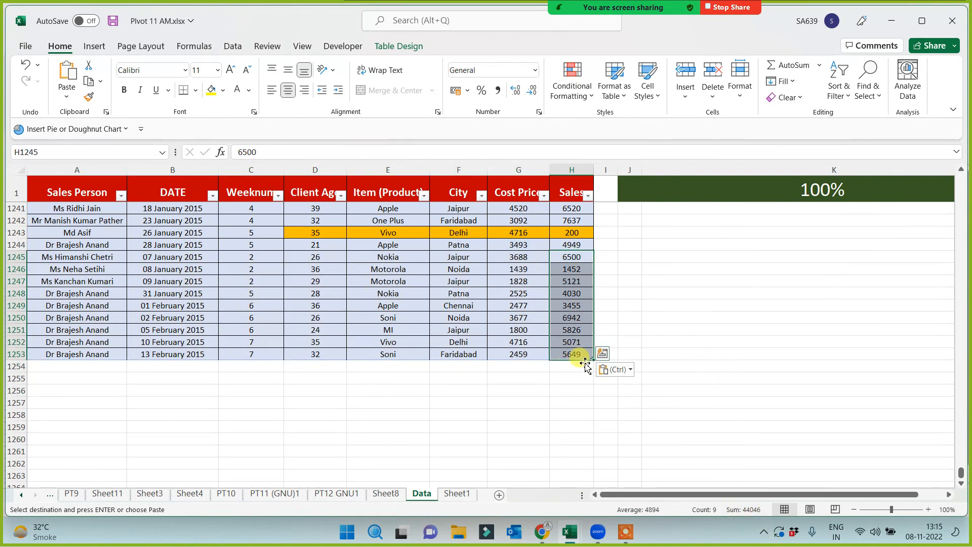
Refresh the city pivot table on Sheet8 and check its Grand Total.
left_click(387, 495)
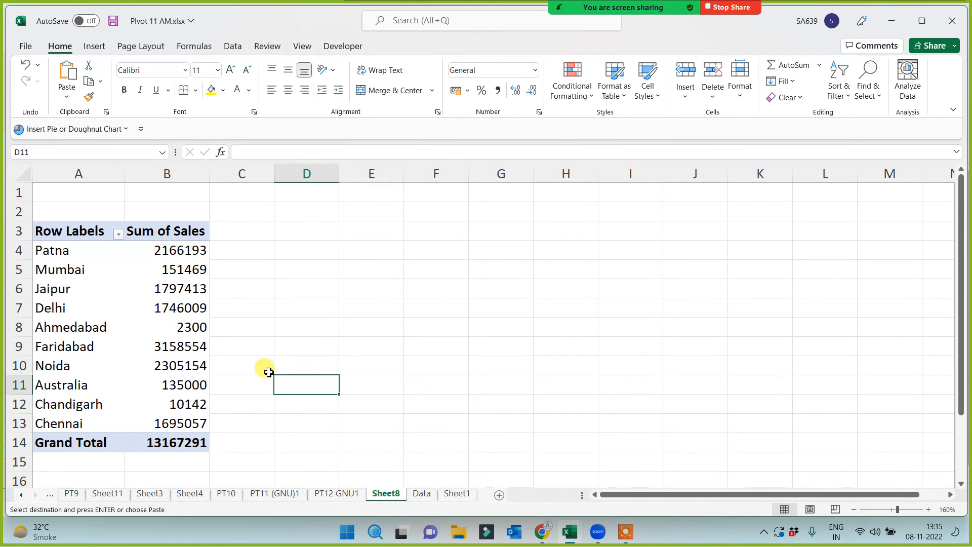
right_click(82, 267)
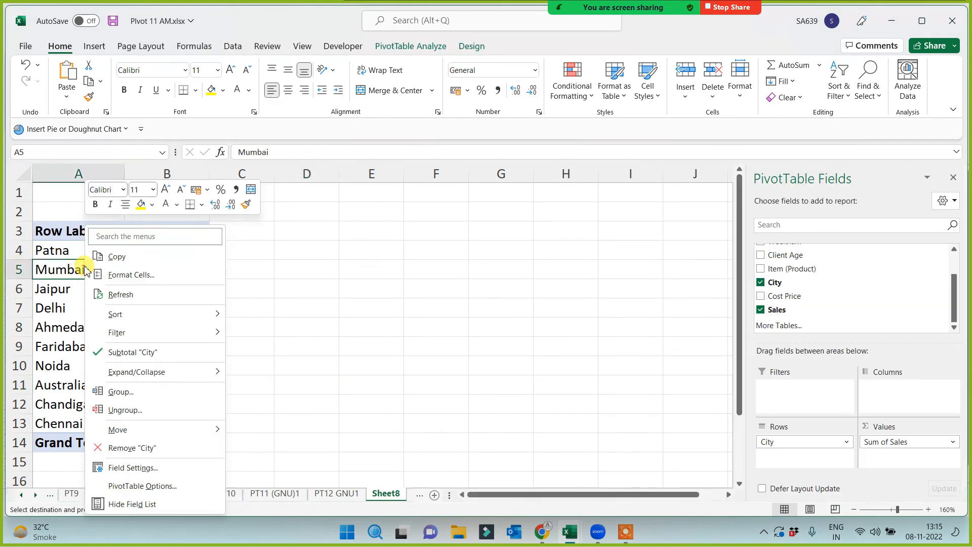
left_click(121, 293)
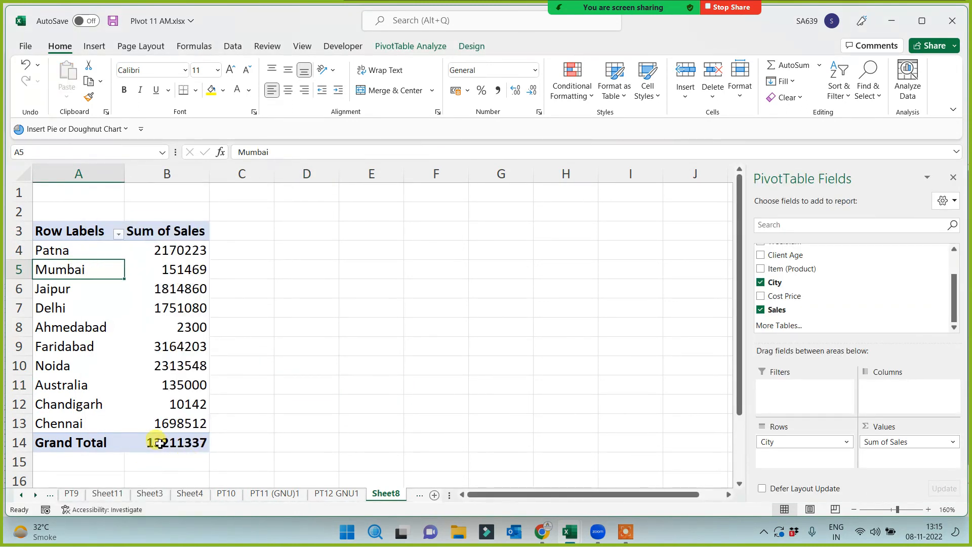
right_click(94, 270)
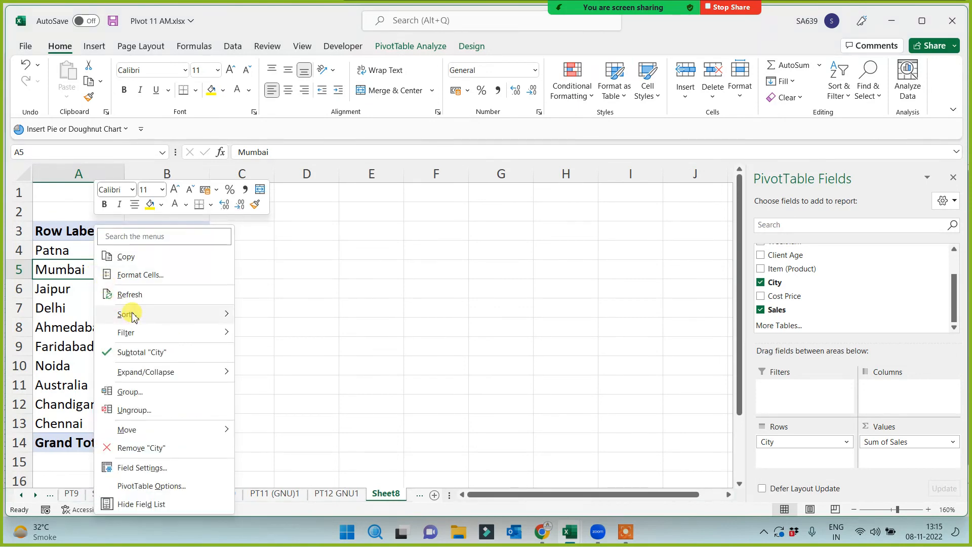
left_click(126, 294)
Look through the pivot table on the PT12 GNU1 sheet and return to the end of the Data sheet.
left_click(356, 494)
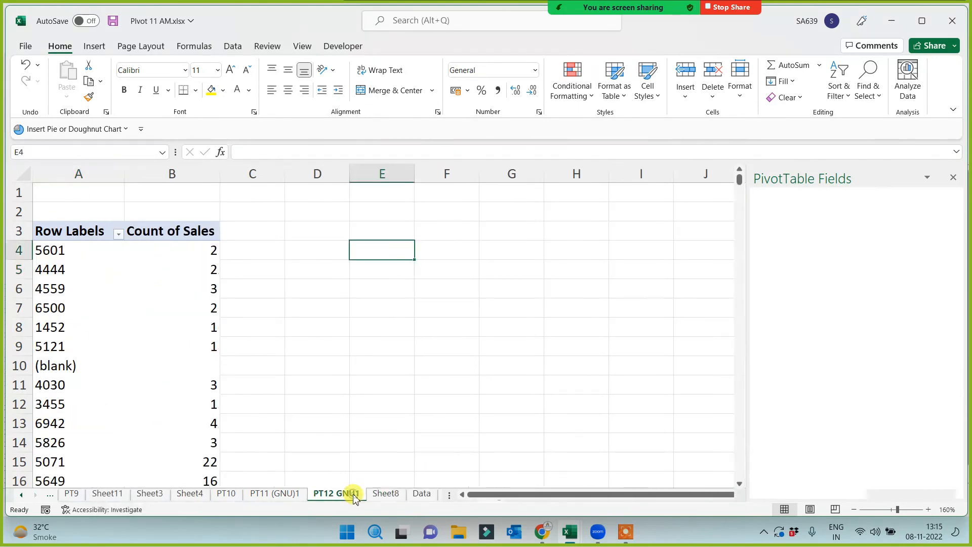
scroll(345, 412, "down", 9)
scroll(330, 430, "down", 5)
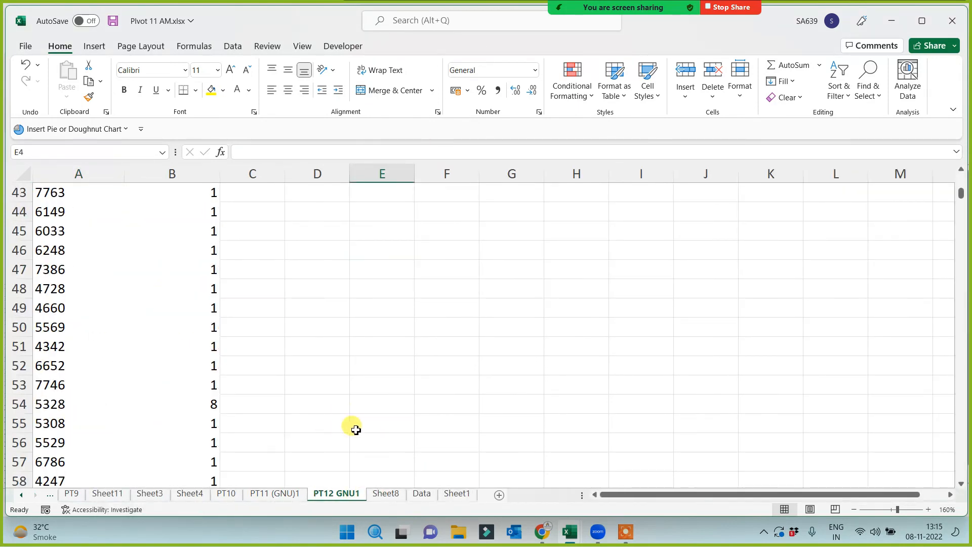
left_click(422, 494)
left_click(461, 402)
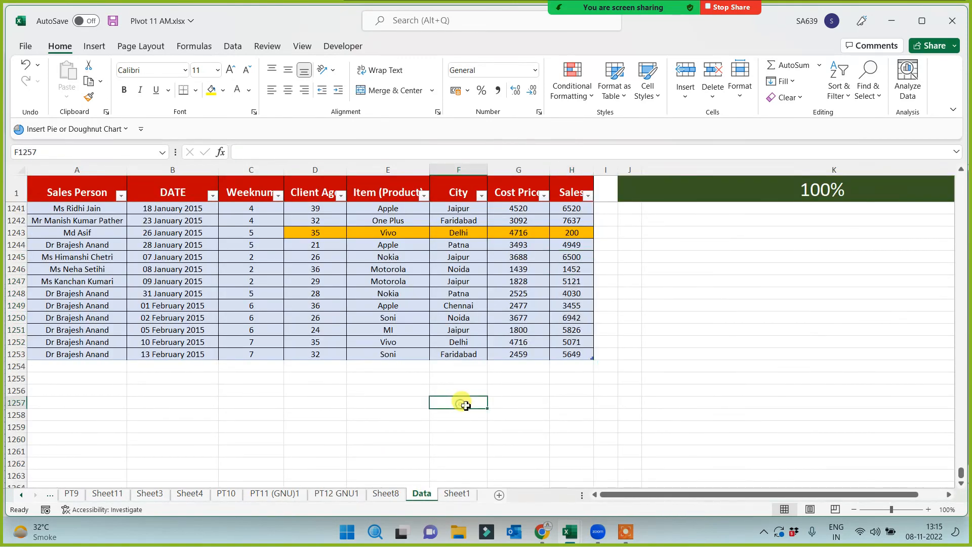
Return to the topic list at the start of the Data sheet and read the note on "dynamic range selecton" in K11.
scroll(734, 373, "up", 20)
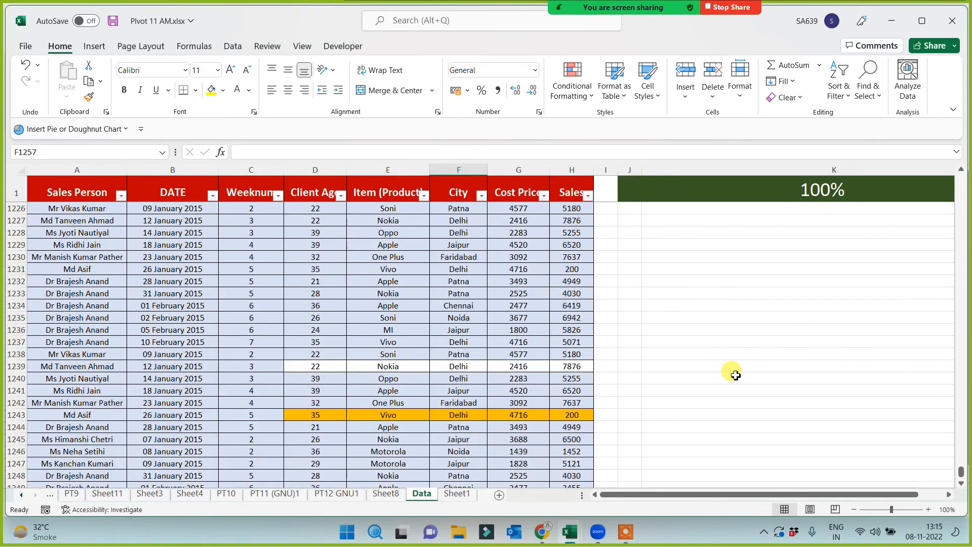
left_click_drag(961, 448, 968, 144)
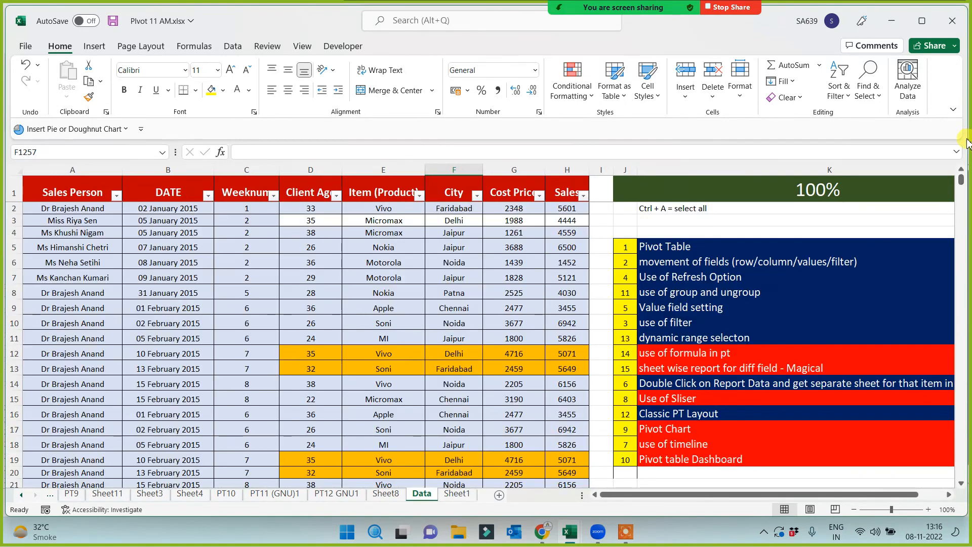
left_click(667, 341)
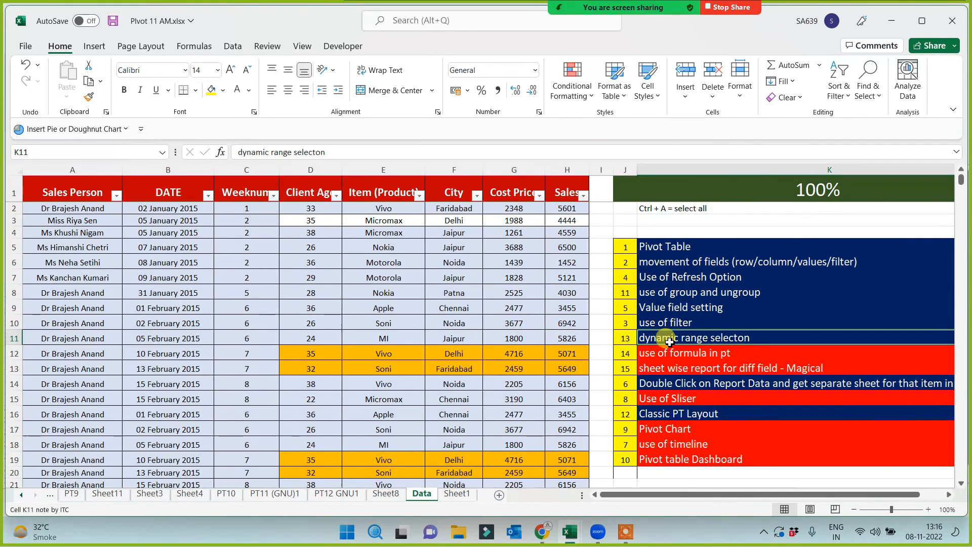
key("Right")
key("Right")
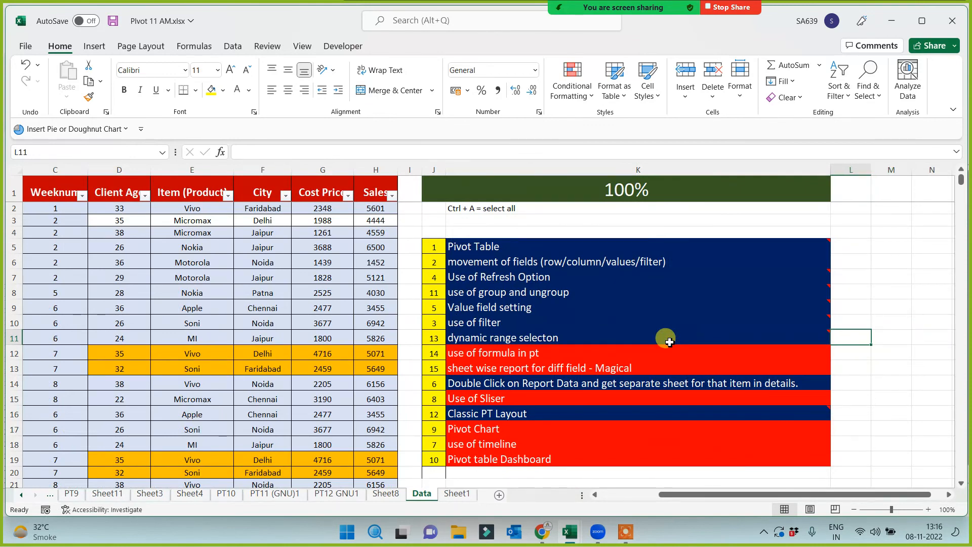
left_click(804, 337)
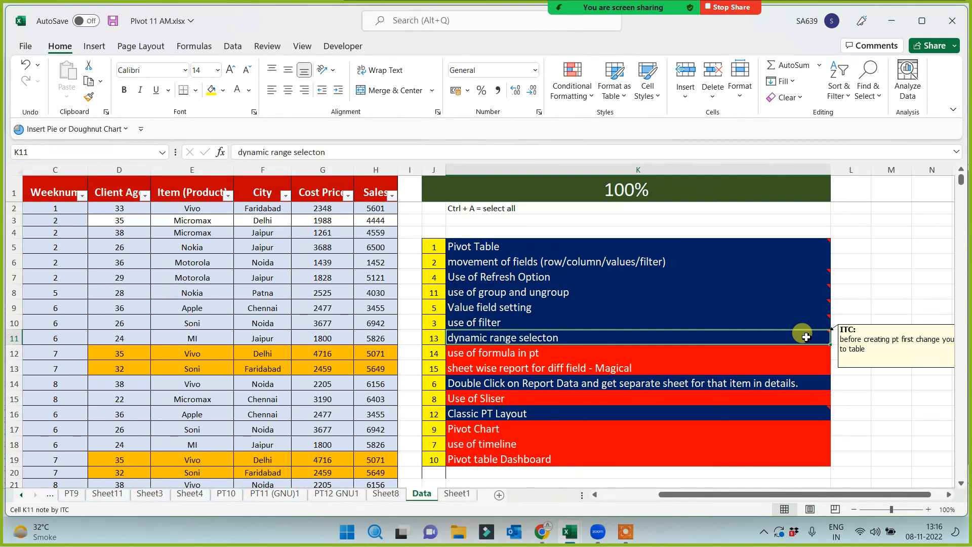
left_click(951, 496)
left_click(950, 495)
mouse_move(674, 338)
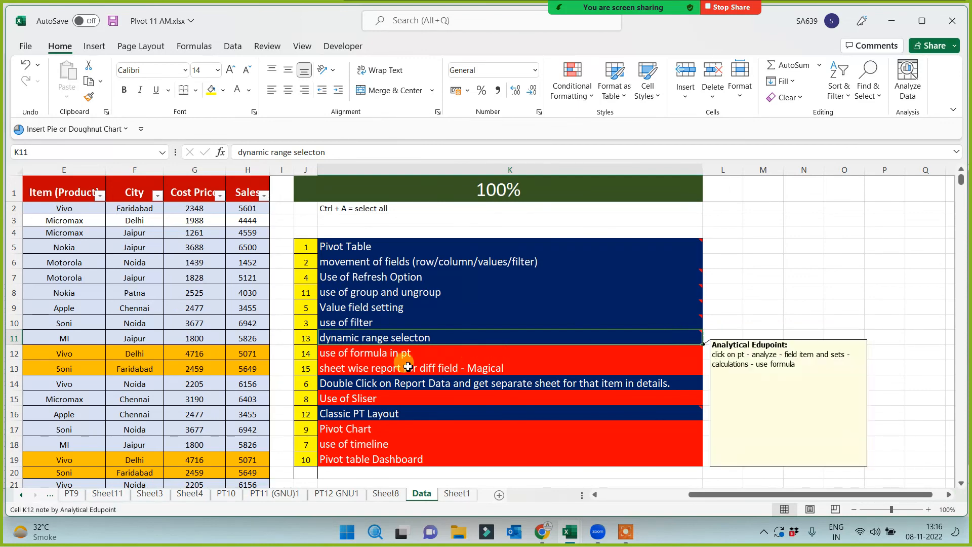
left_click(776, 274)
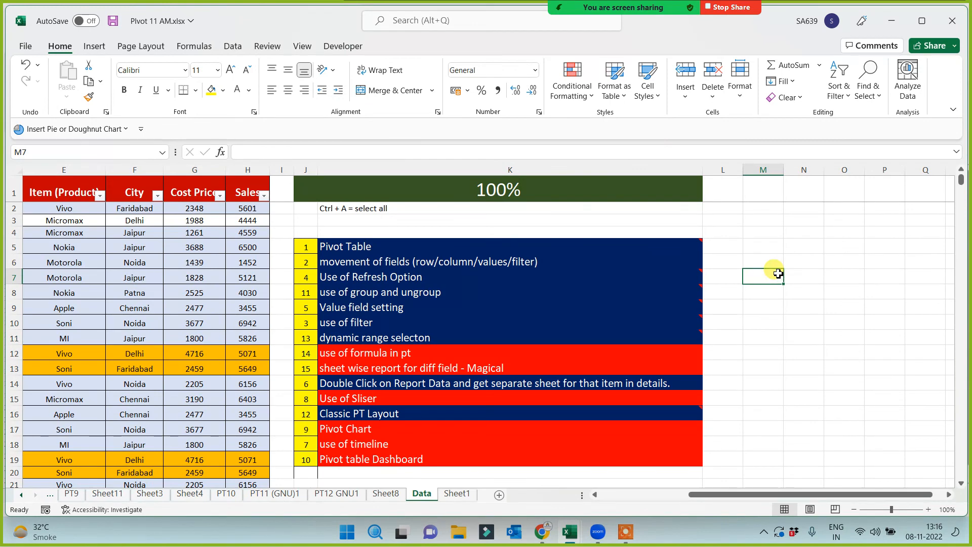
left_click(770, 233)
left_click(770, 248)
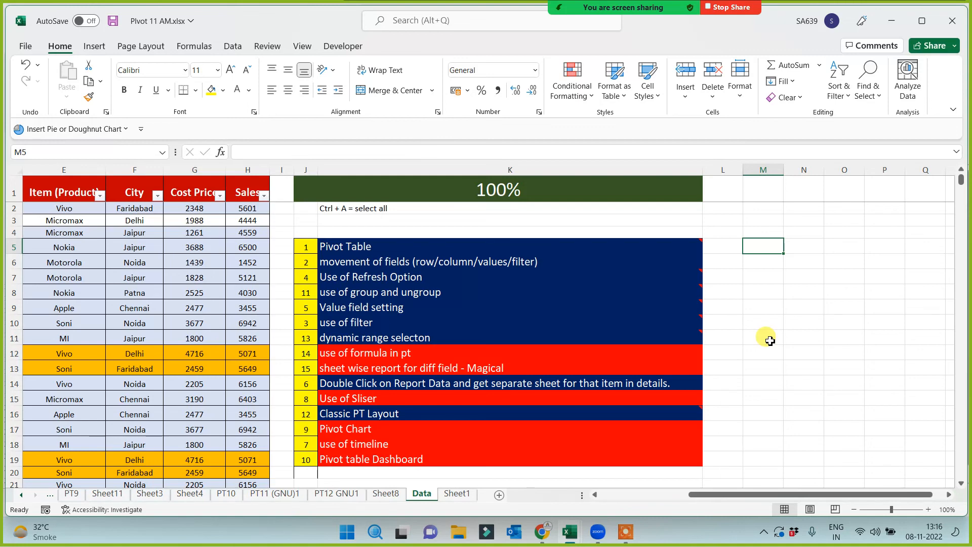
left_click(369, 463)
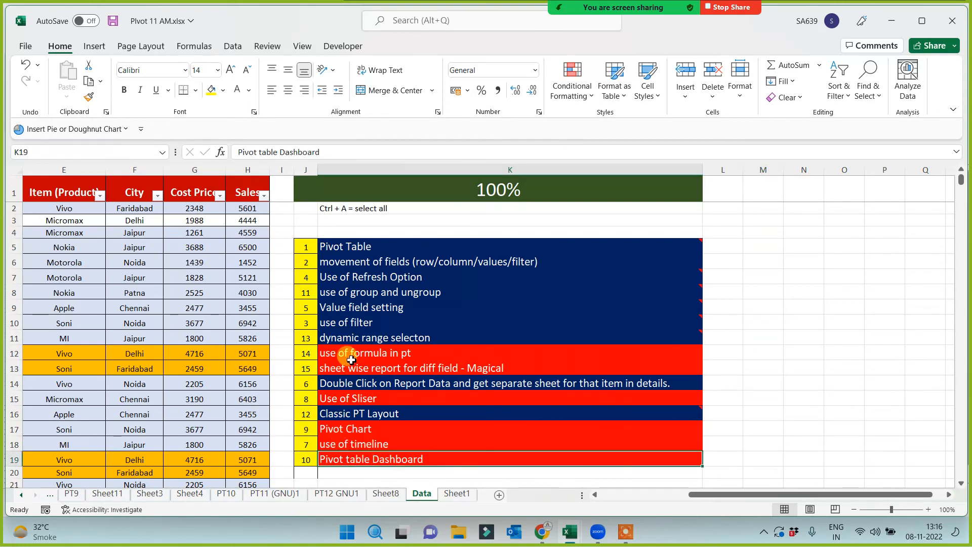
left_click(813, 311)
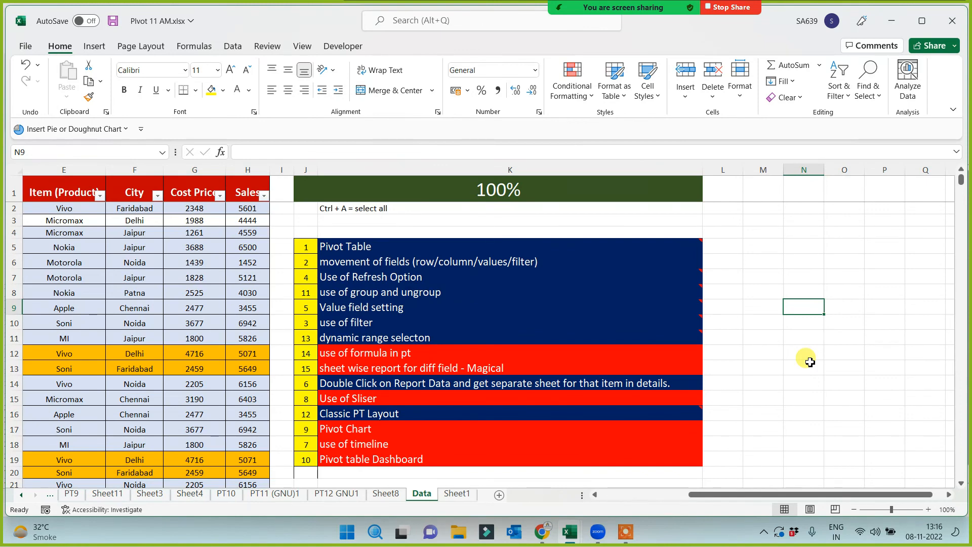
Save the workbook with the Data sheet's topic list in view.
key("ctrl+s")
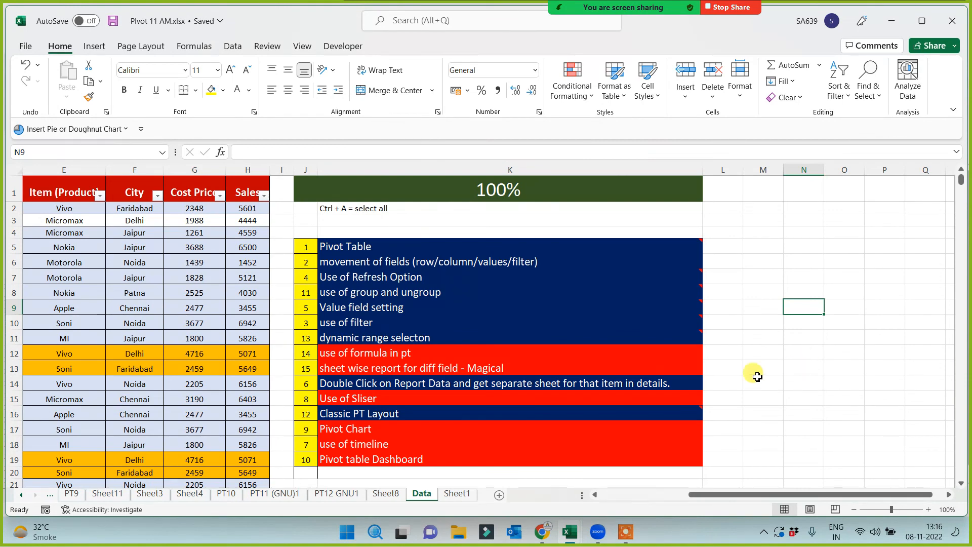
mouse_move(530, 312)
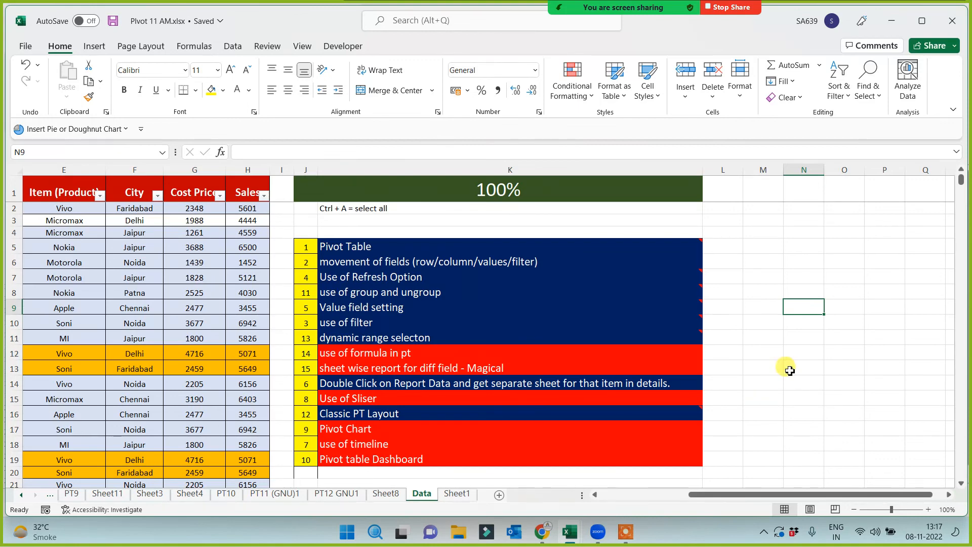
left_click(796, 333)
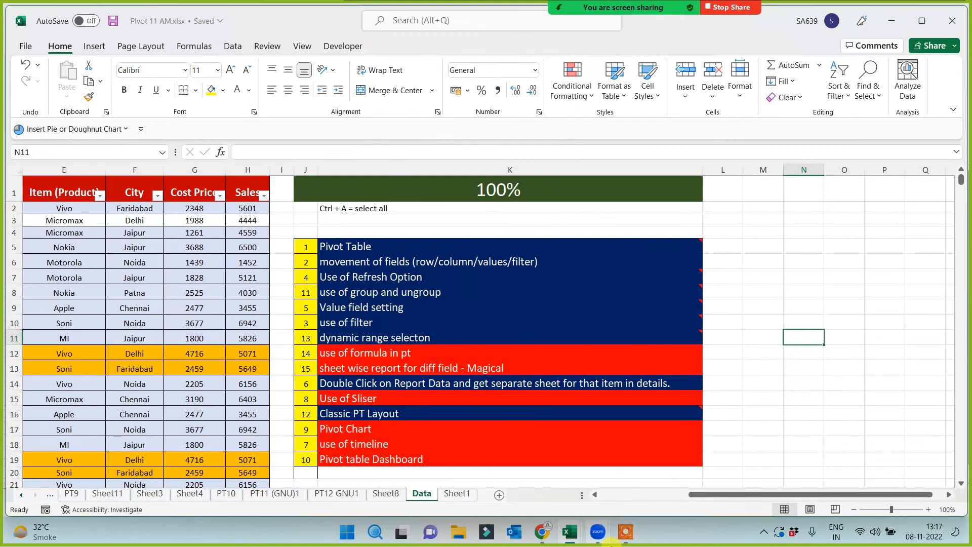